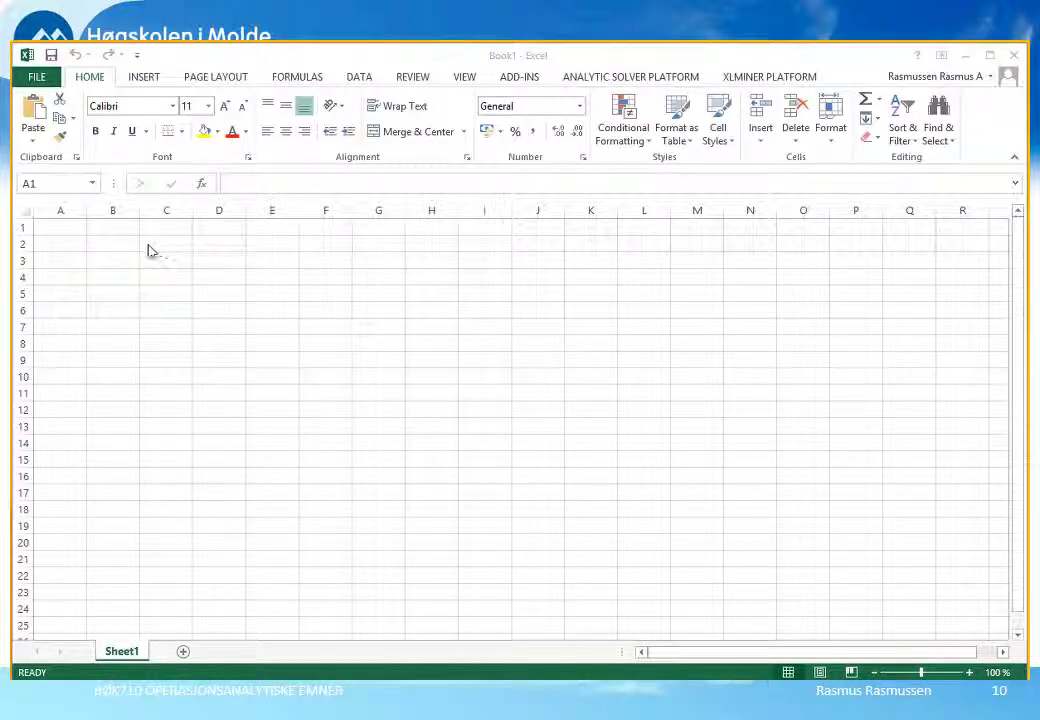
Switch to Excel and enter the label "daglig produksjon" in cell B2.
key("alt+Tab")
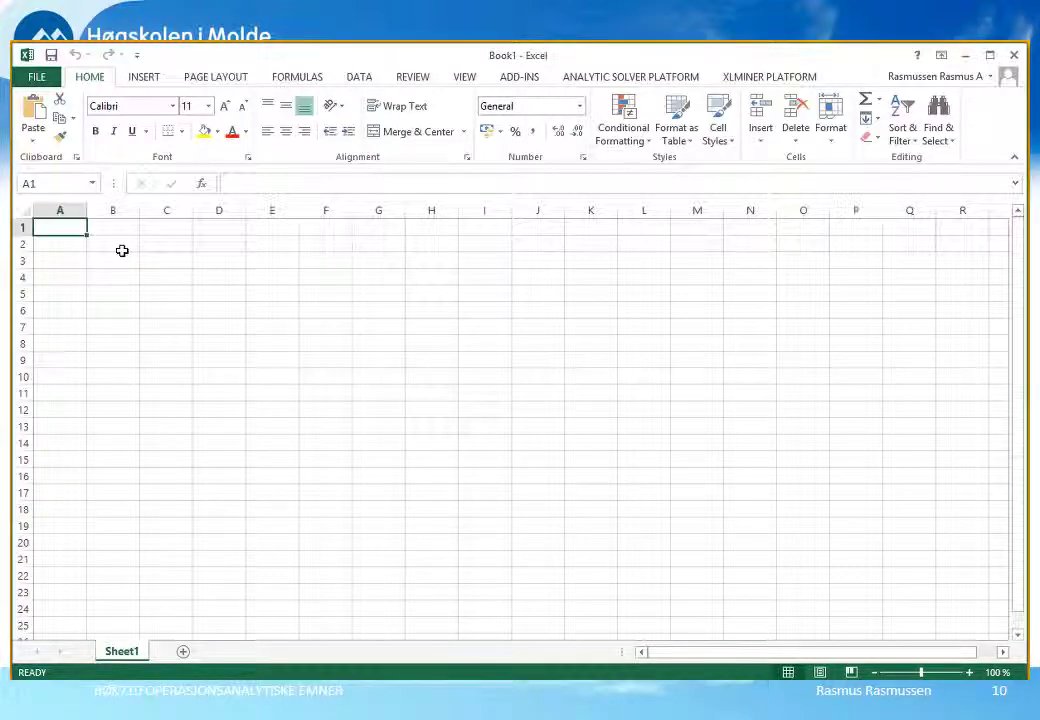
left_click(122, 251)
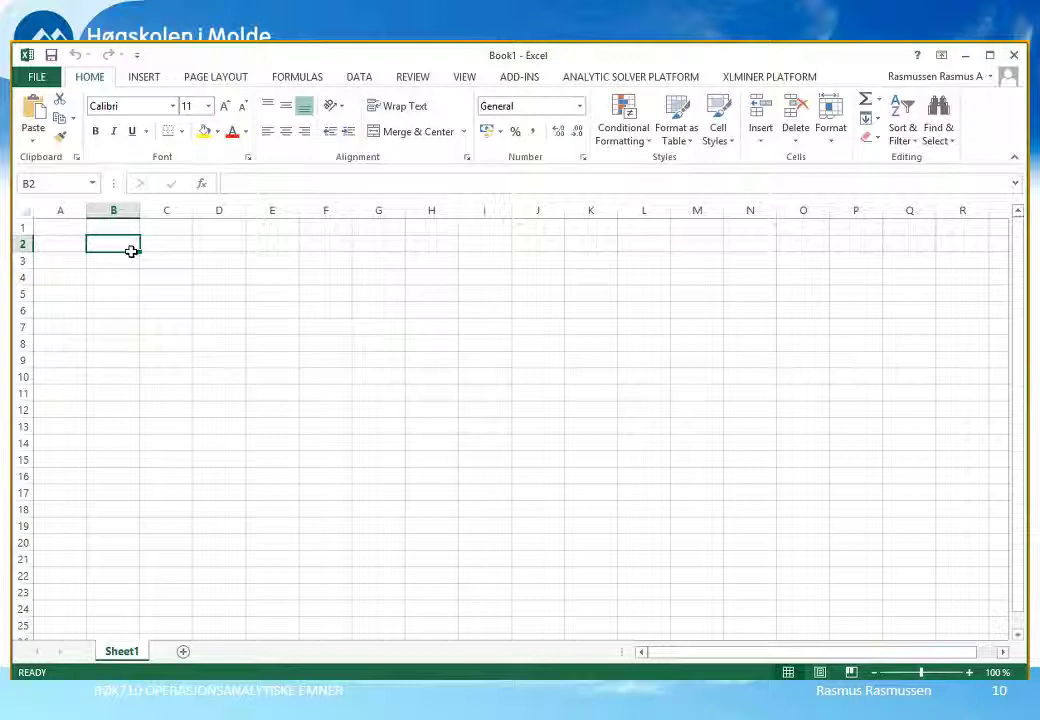
type("daglig pr")
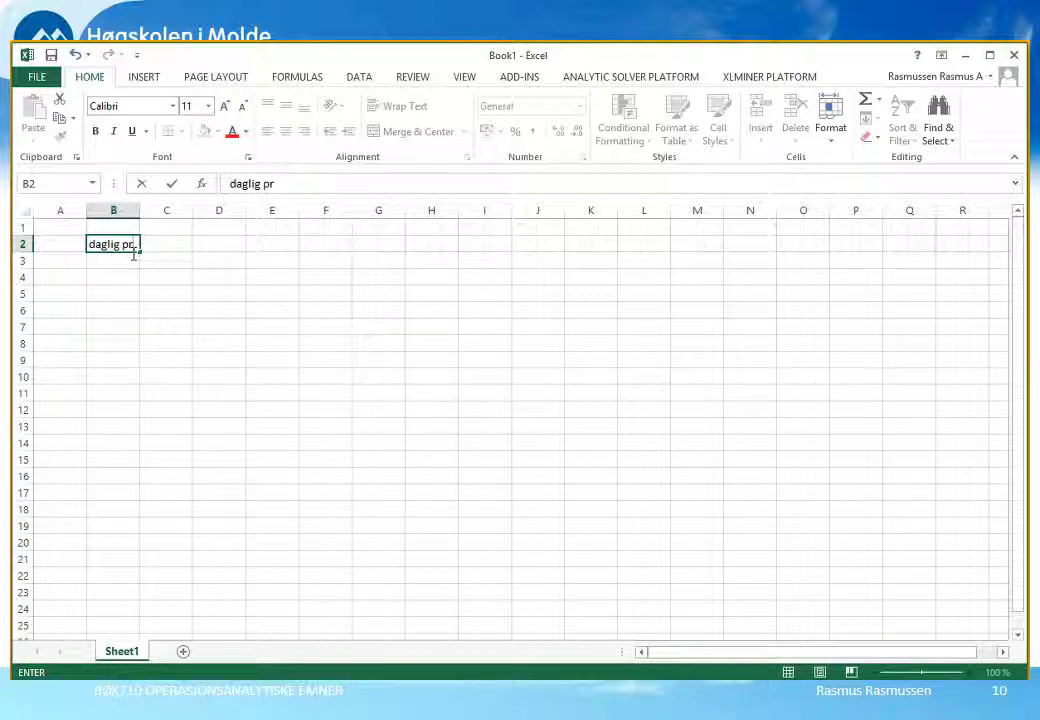
type("oduksjon")
key("Tab")
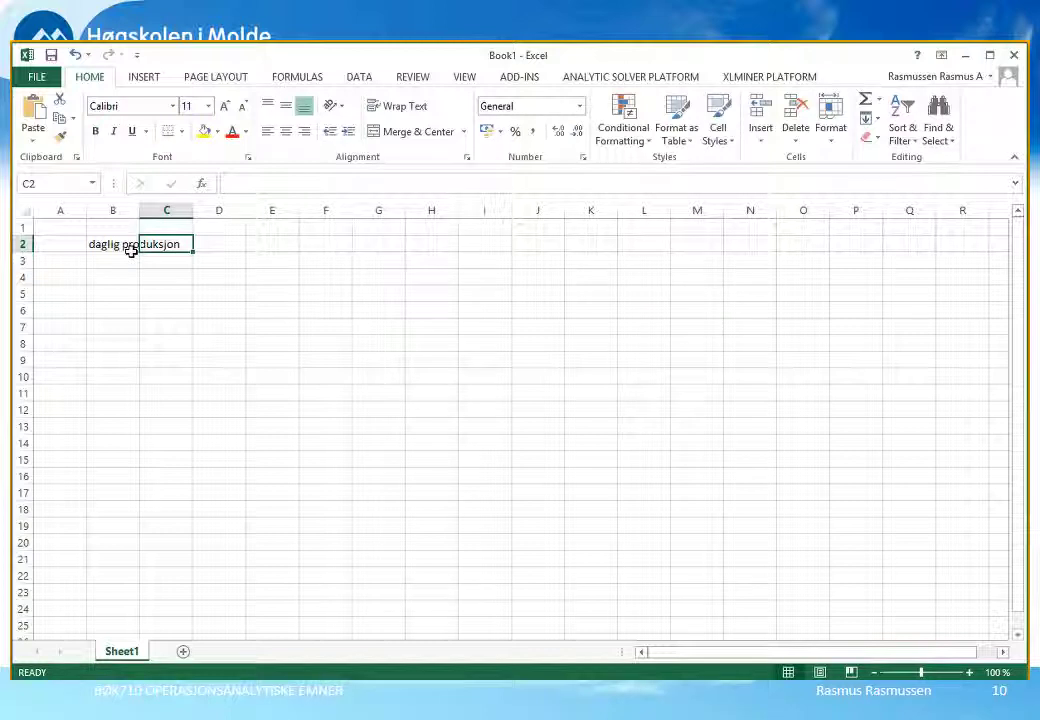
Enter the column headings Utendørs, Innendørs, Totalt and Grenser in cells C2 to F2.
type("Ute")
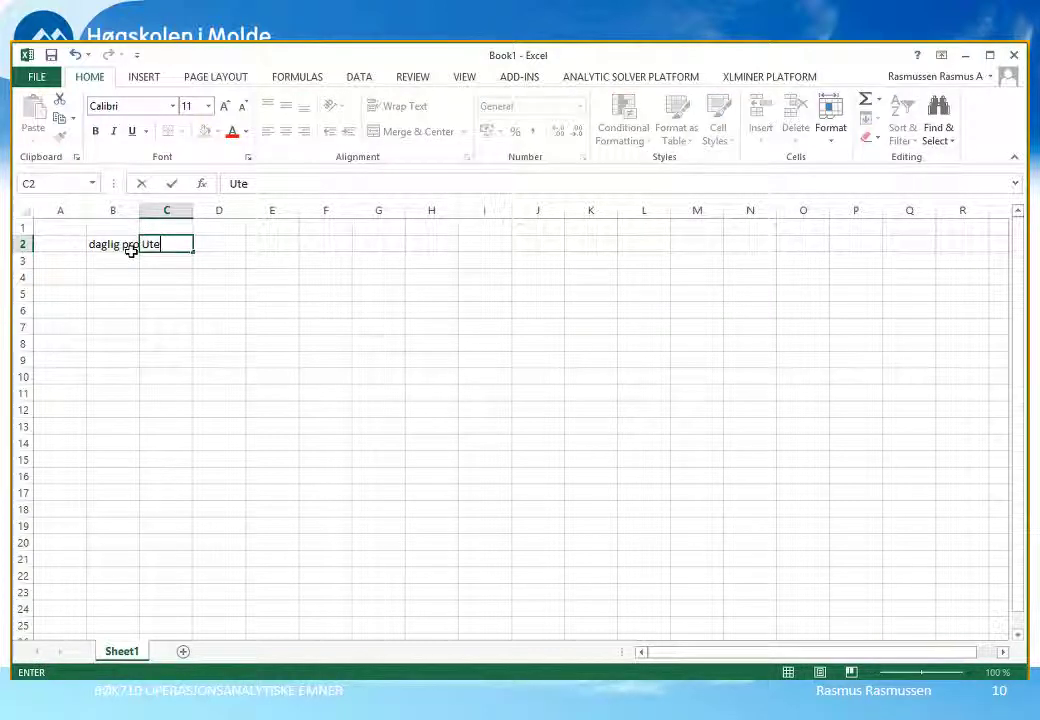
type("ndørs")
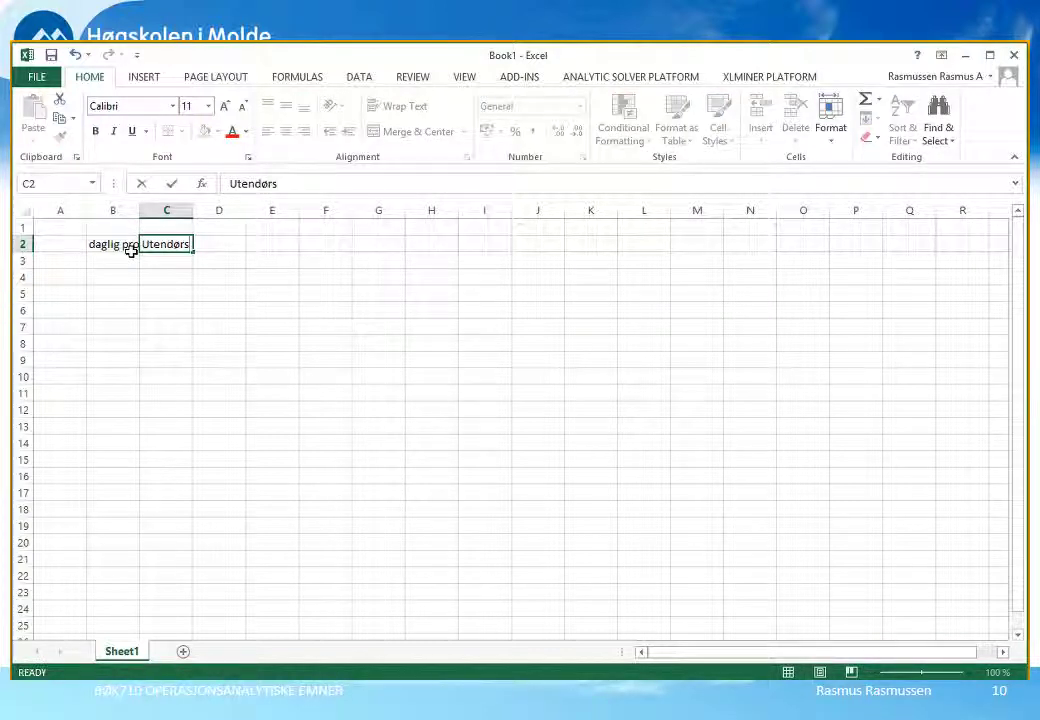
key("Tab")
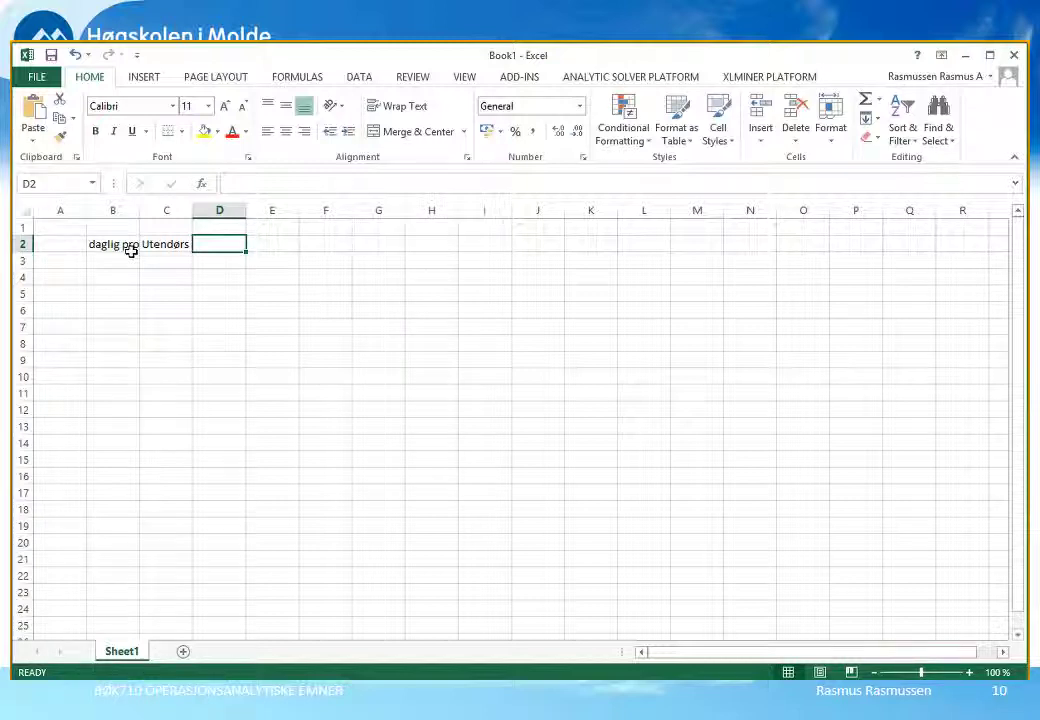
type("In")
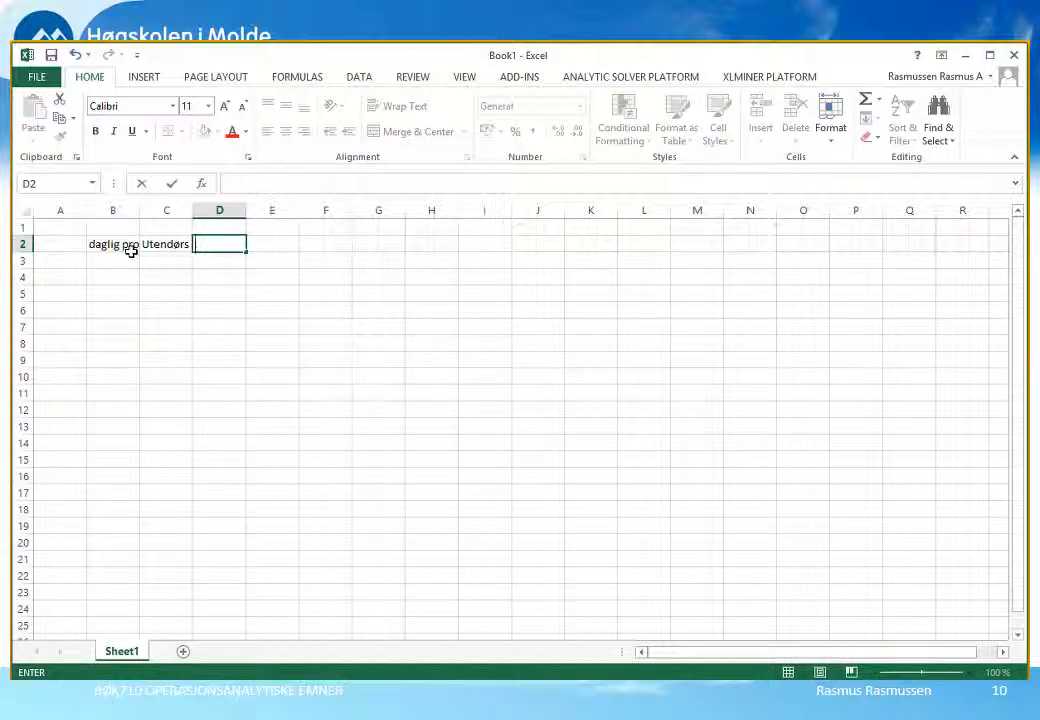
type("nendørs")
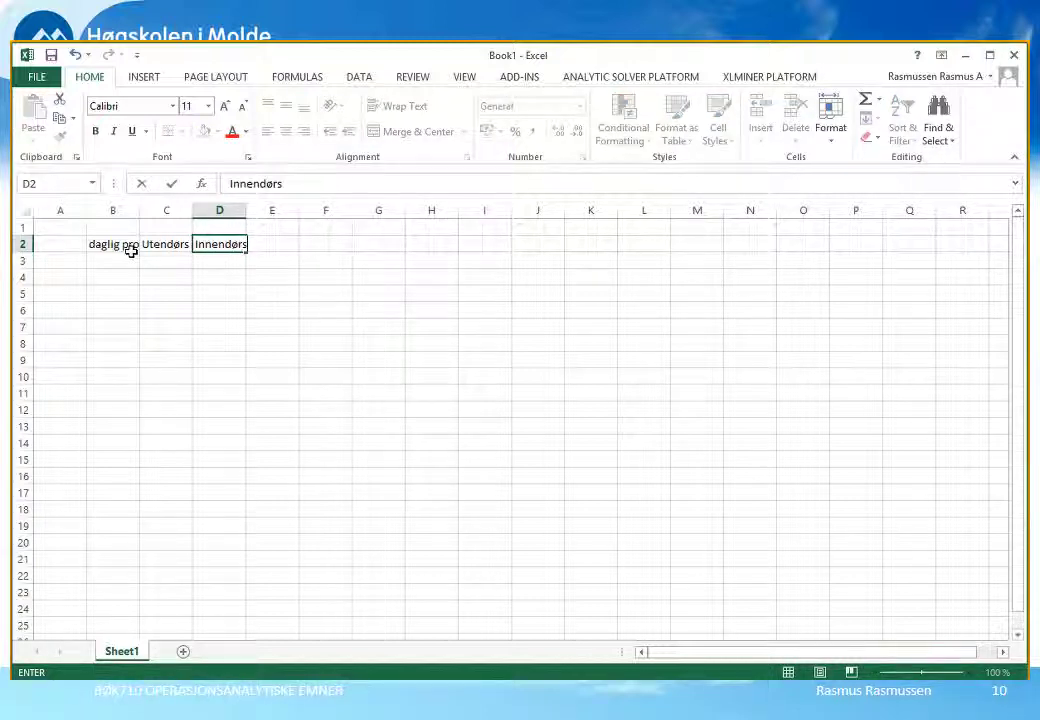
key("Tab")
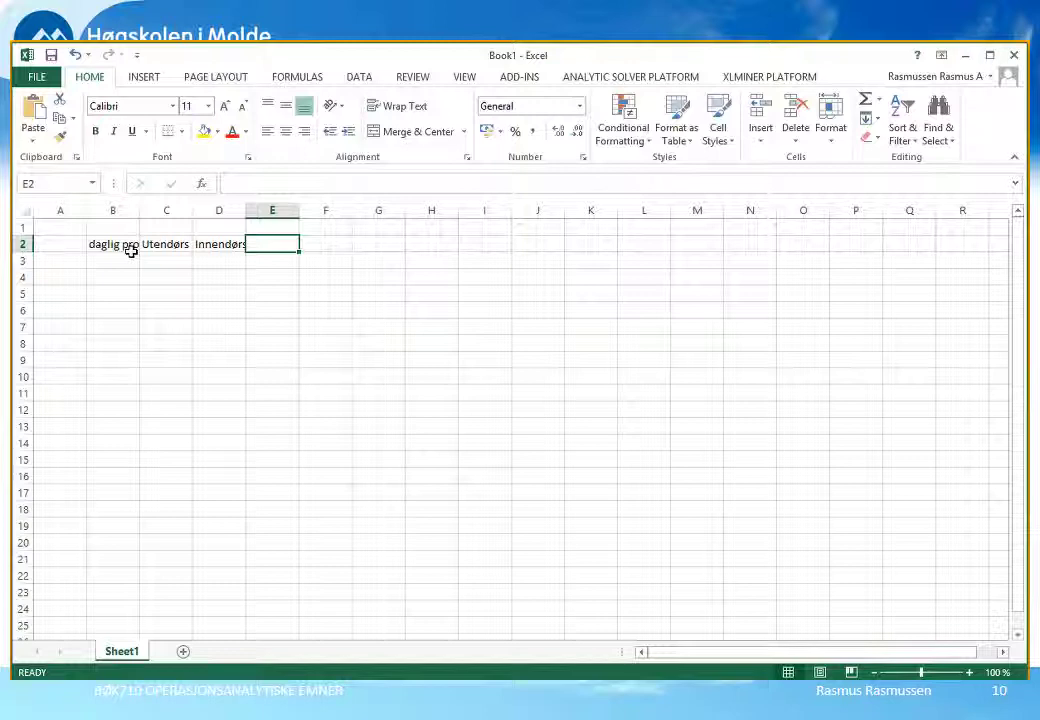
type("Total")
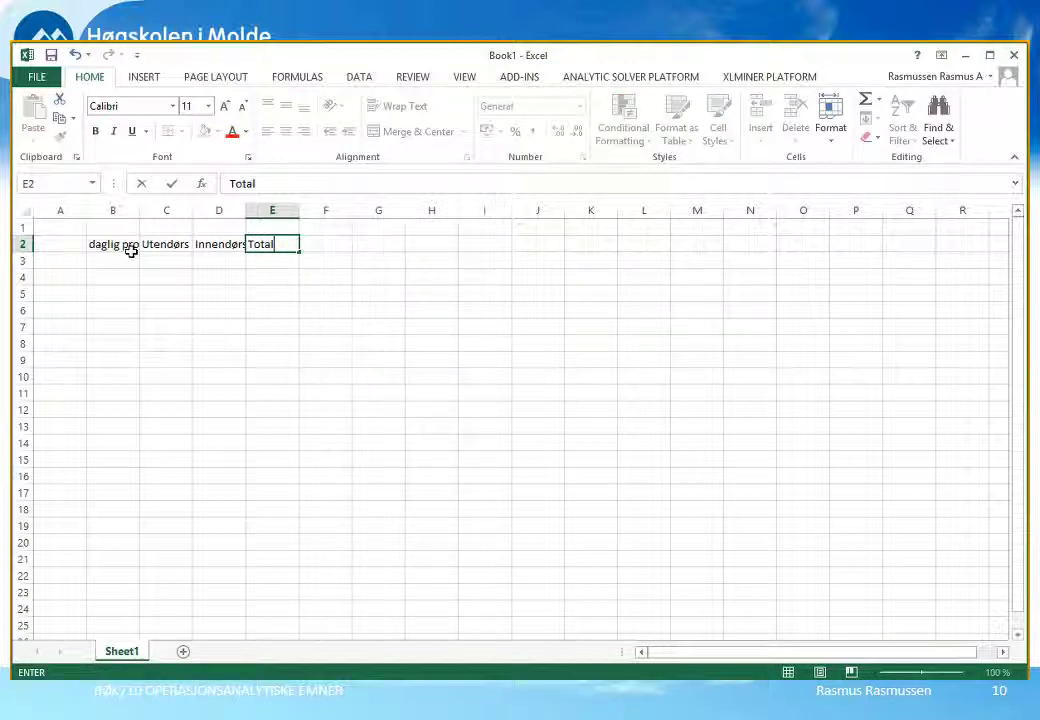
type("t")
key("Tab")
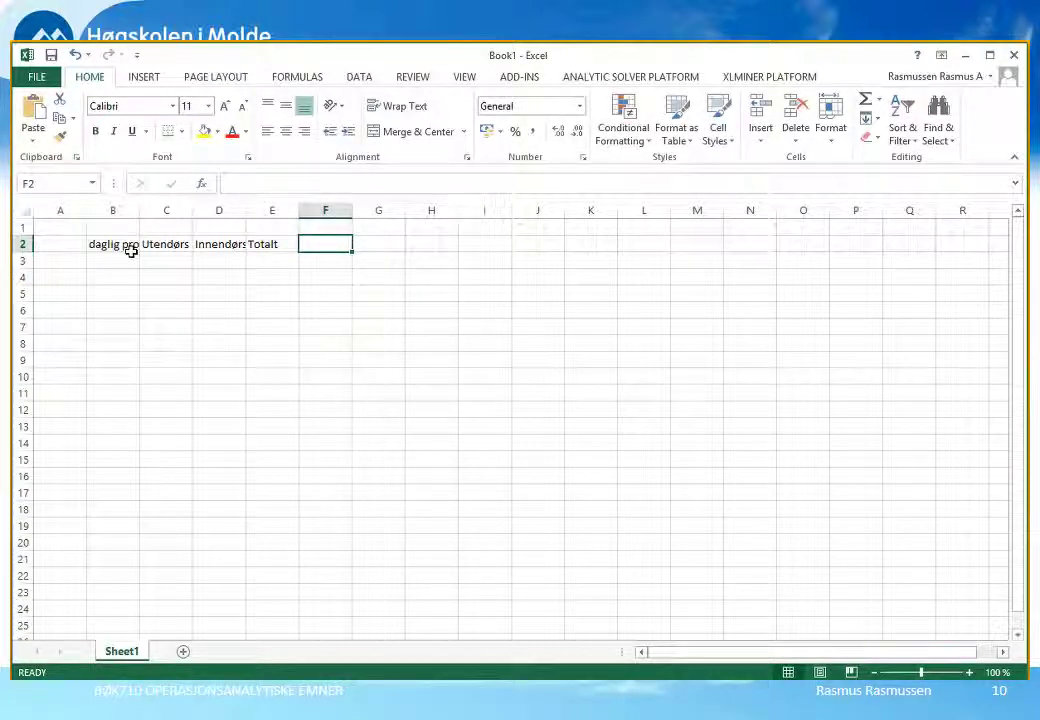
type("Grenser")
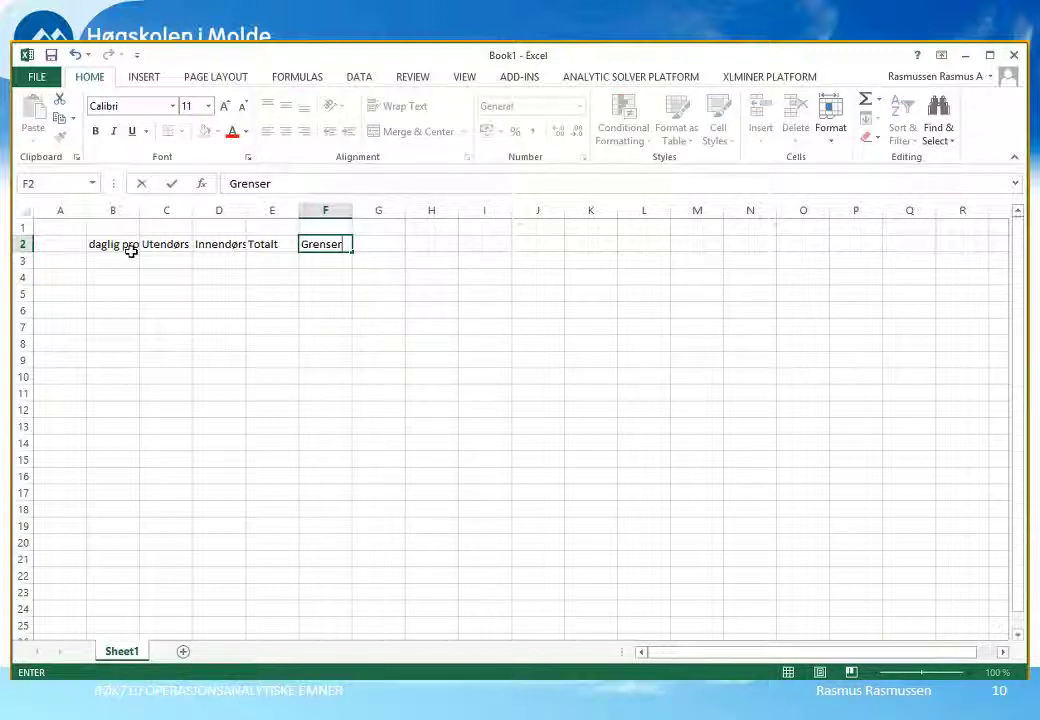
Enter the row label "Mengde tonn pr dag" in cell B3 and right-align B2:B3.
left_click(131, 252)
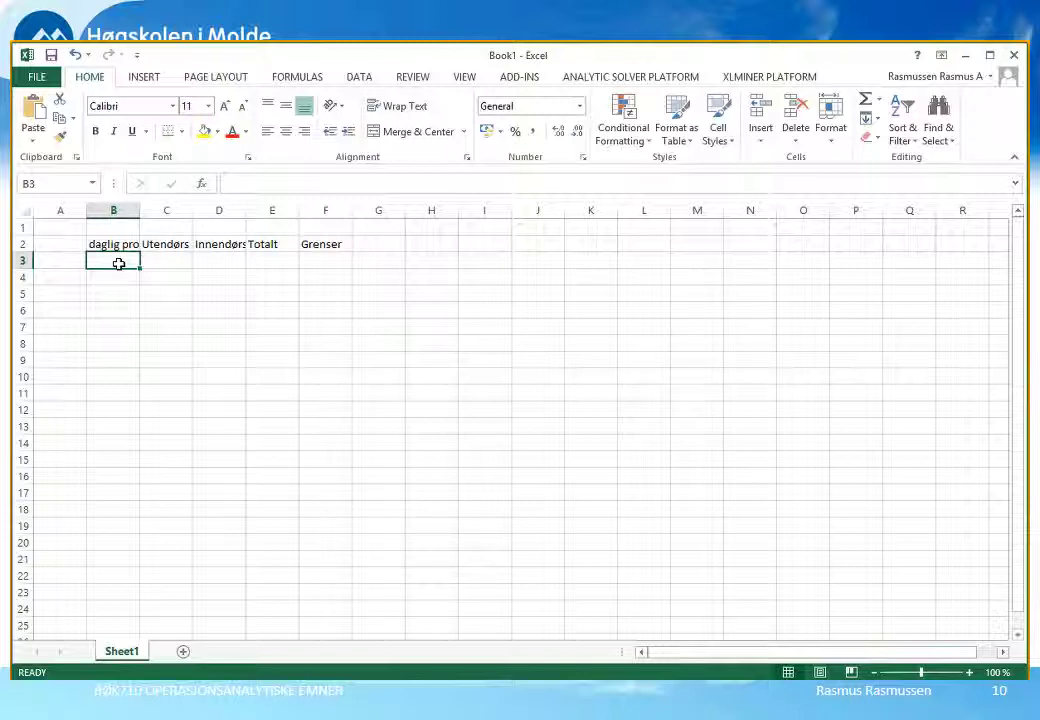
type("Me")
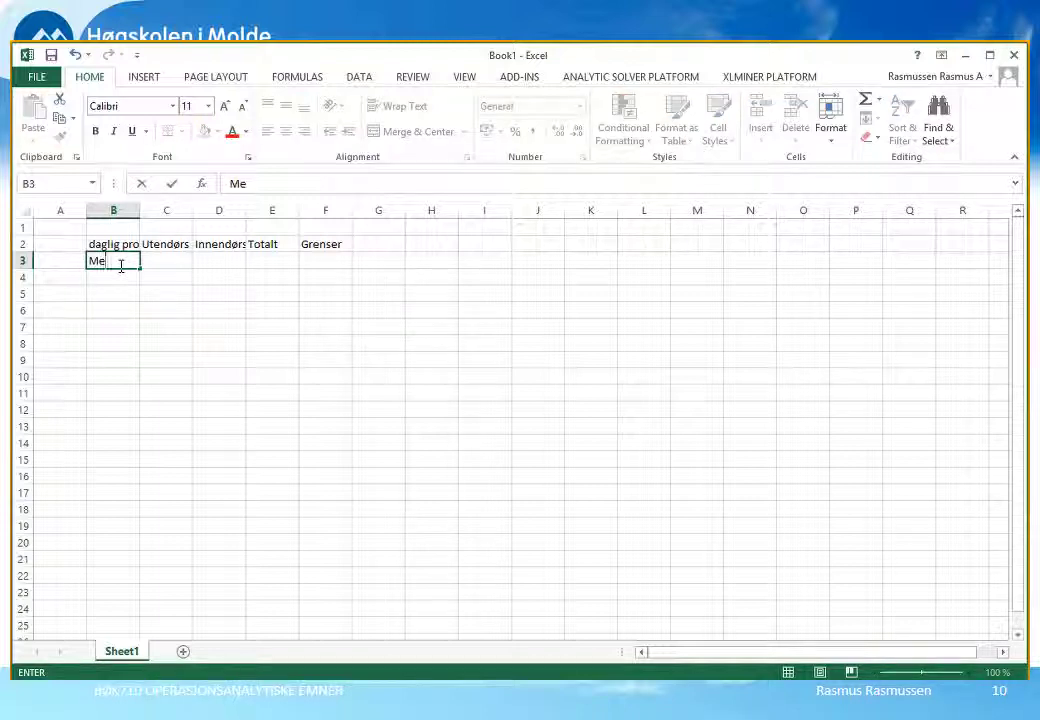
type("ngde tonn ")
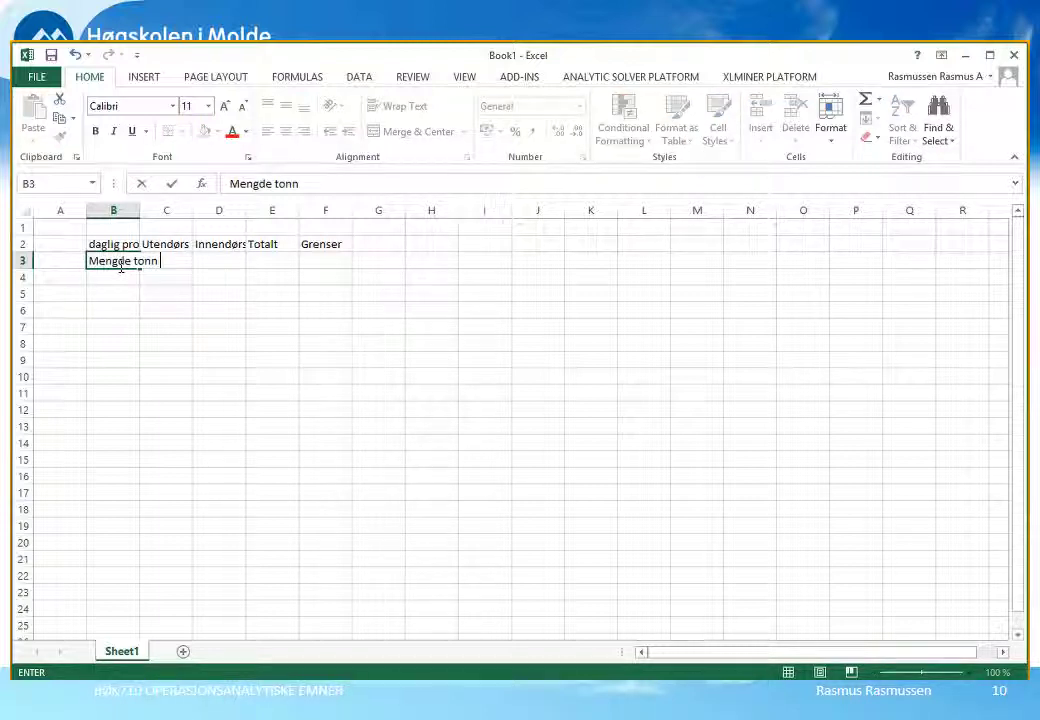
type("pr dag")
key("Tab")
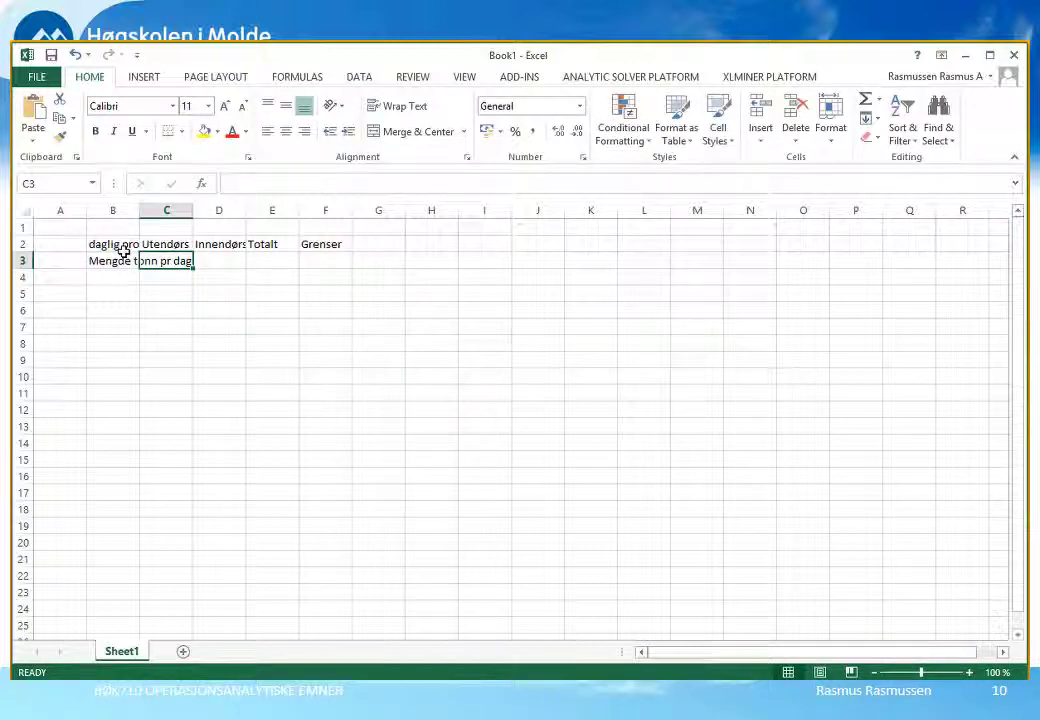
left_click_drag(120, 246, 122, 262)
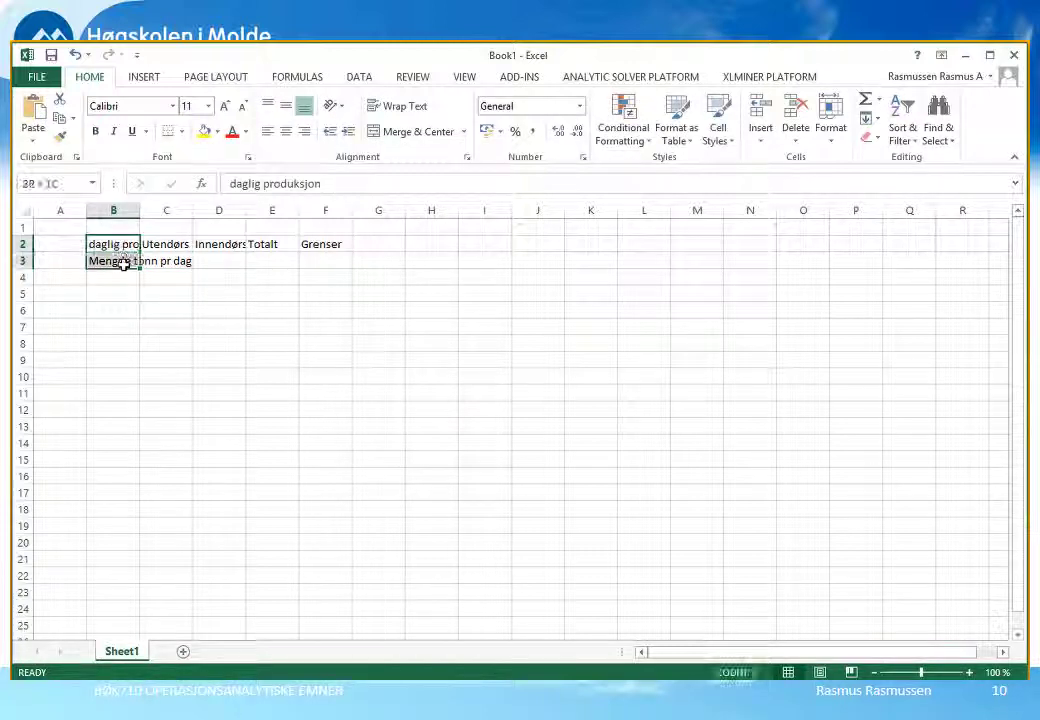
left_click(305, 133)
left_click(168, 262)
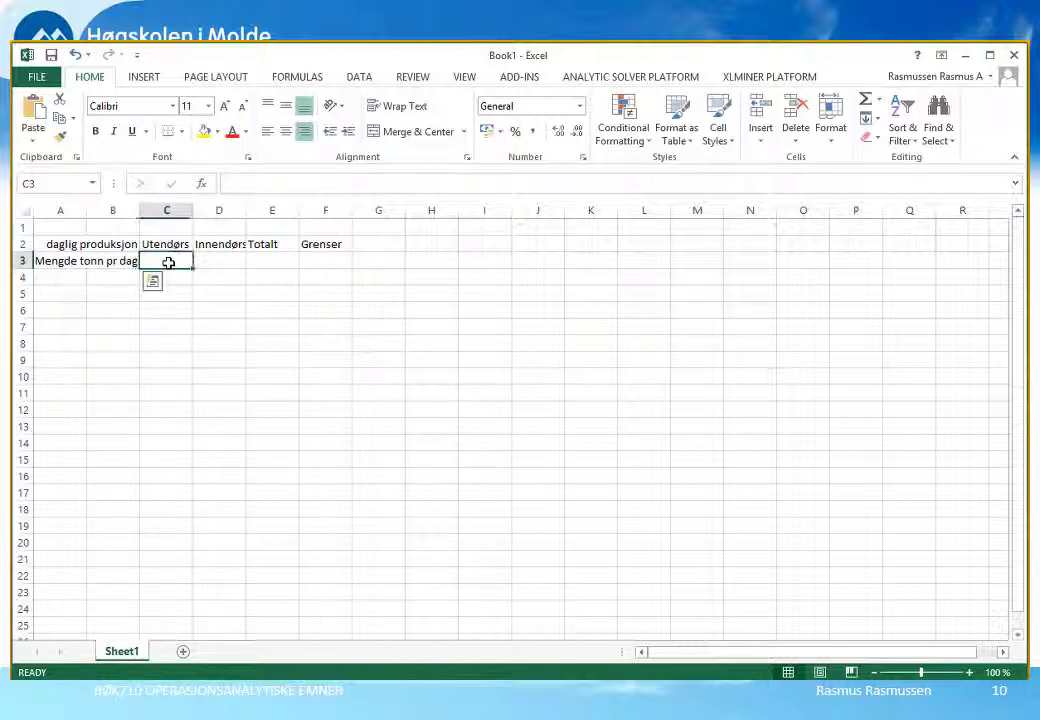
left_click_drag(168, 262, 215, 266)
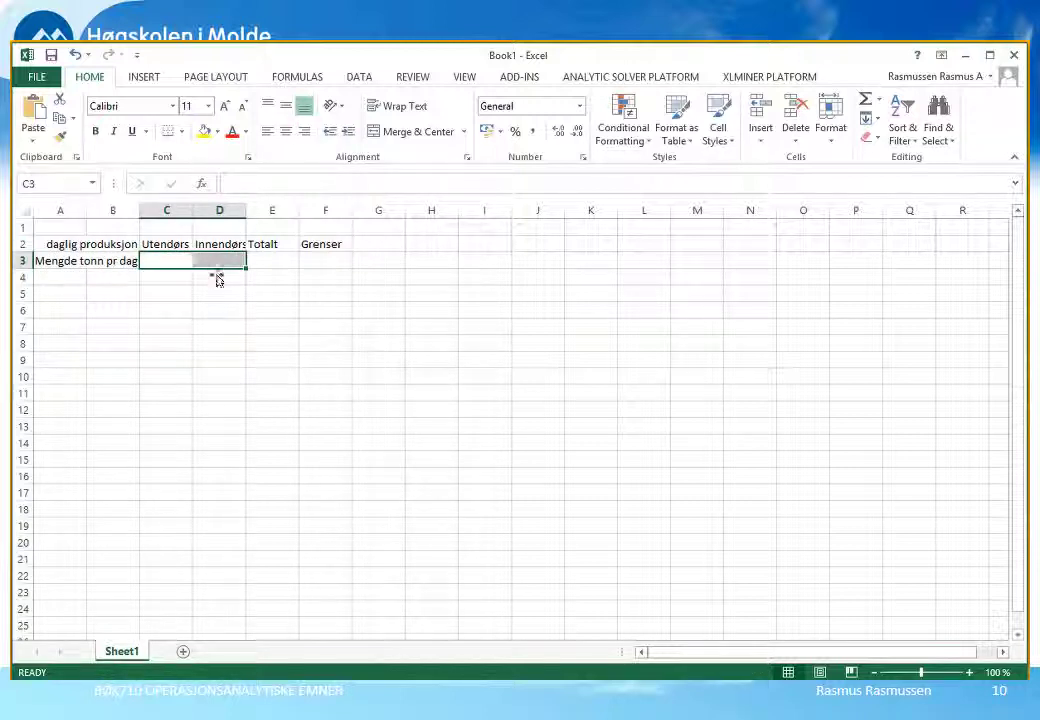
left_click(168, 265)
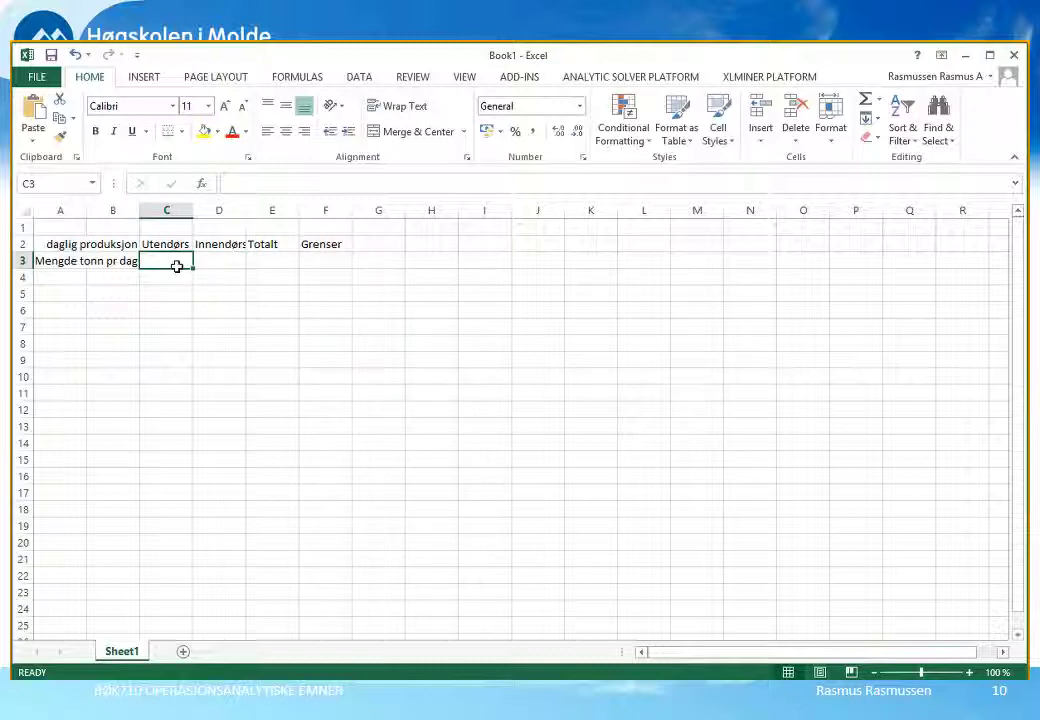
left_click(222, 264)
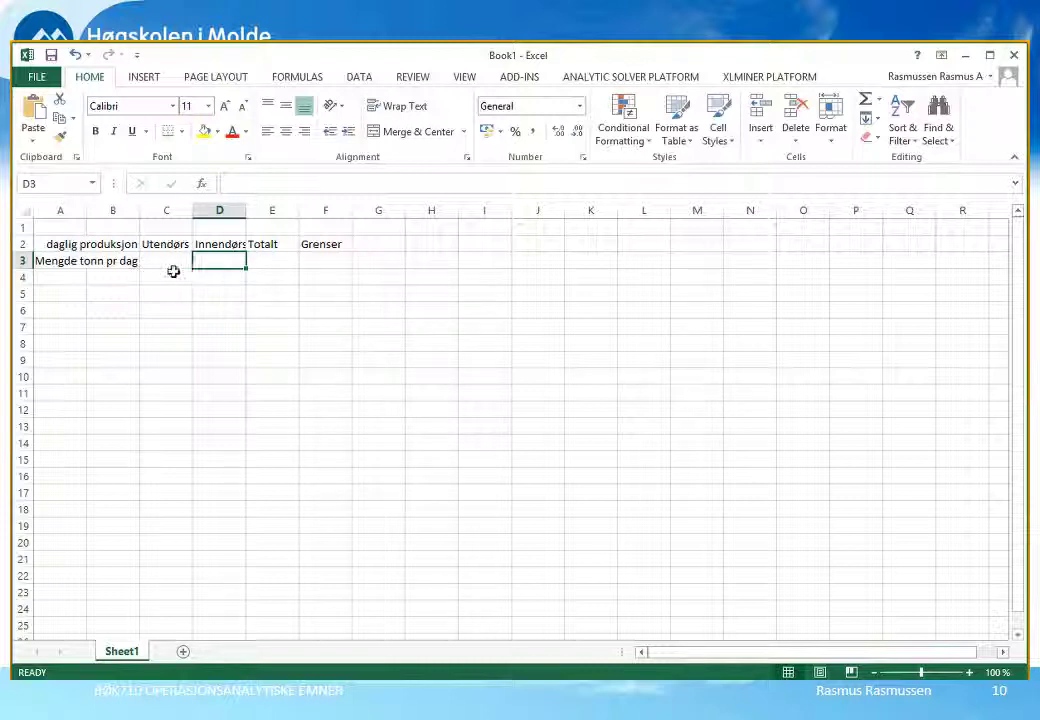
left_click_drag(169, 271, 224, 269)
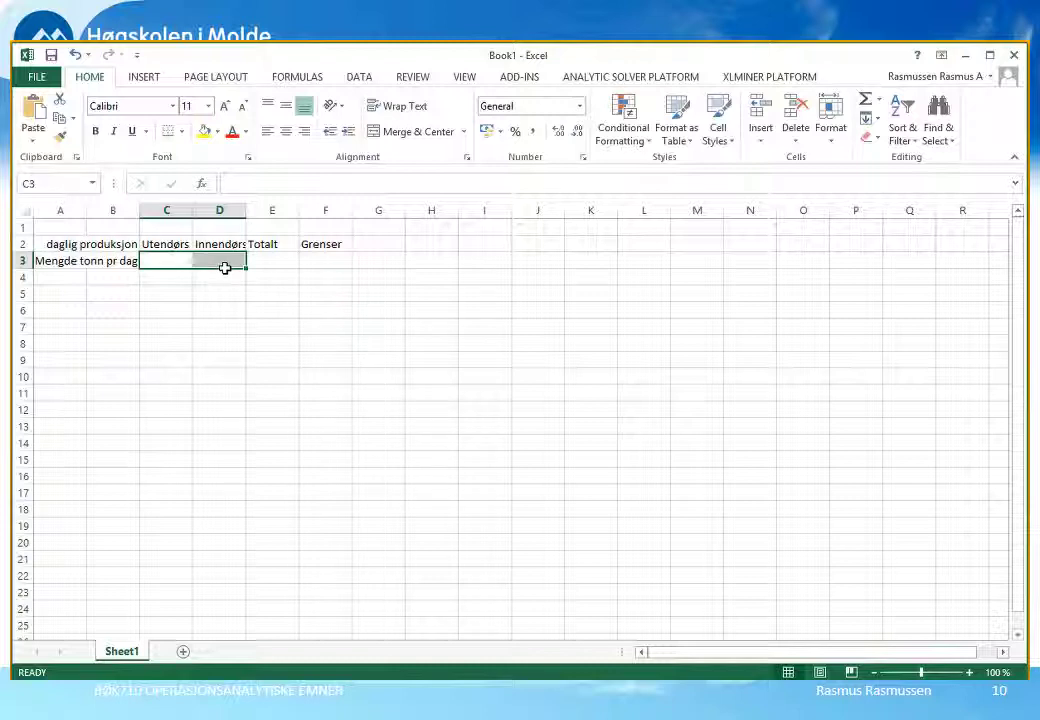
Enter the row label "Dekningsbidrag" in cell B4.
left_click(121, 282)
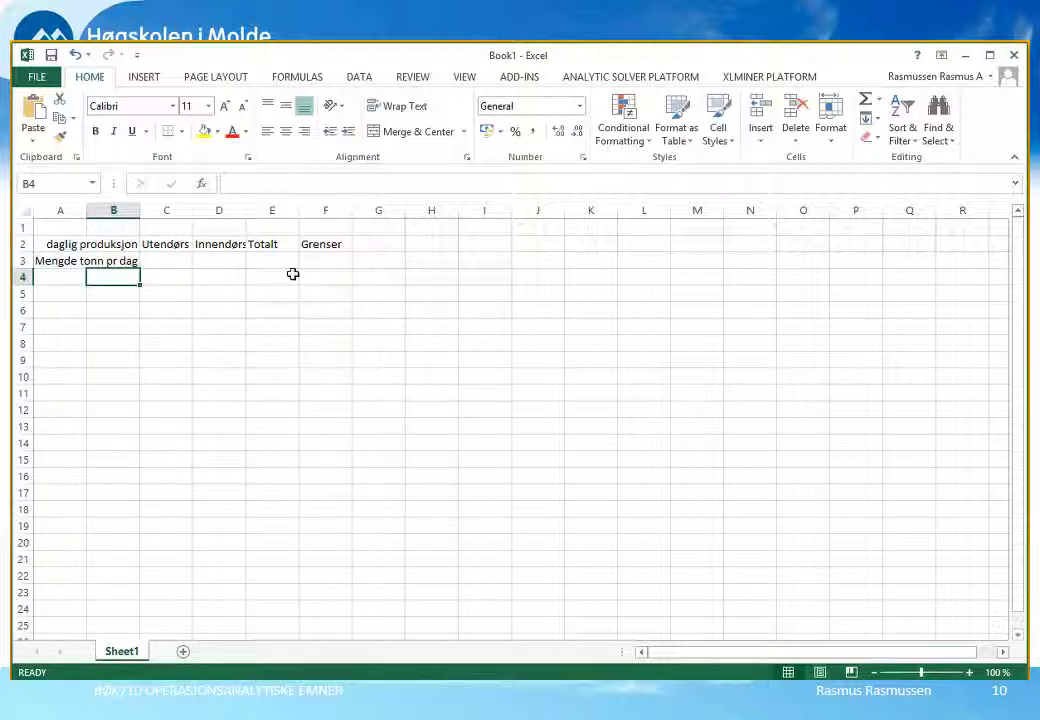
type("Dekningsd")
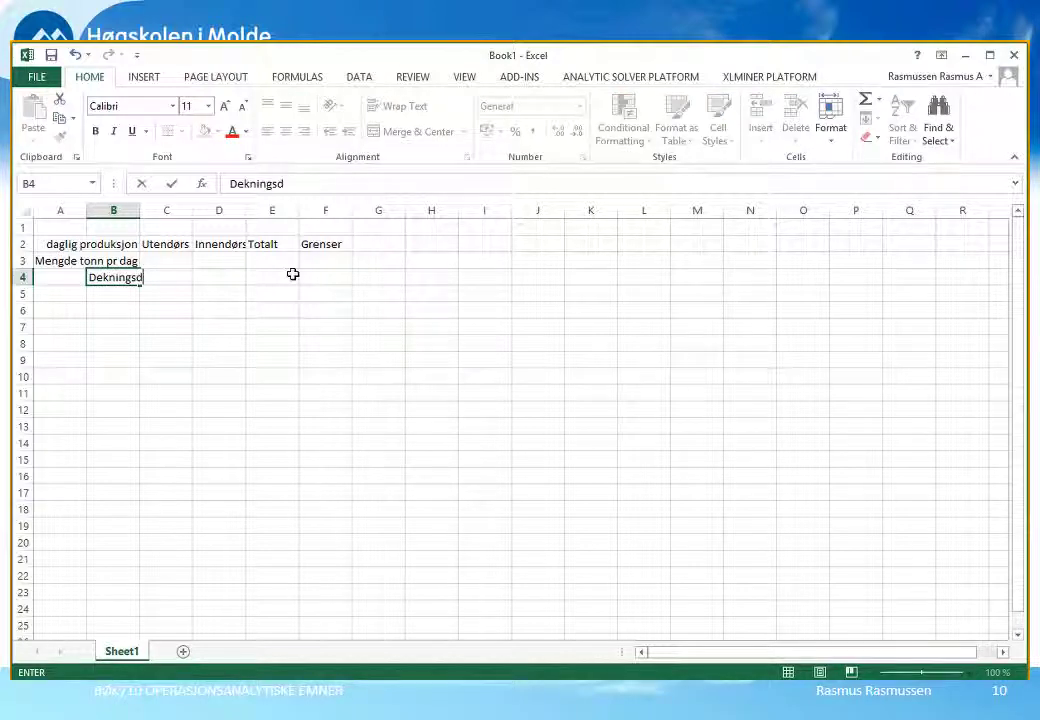
type("ibd")
key("BackSpace")
key("BackSpace")
key("BackSpace")
key("BackSpace")
type("bidrag")
key("Tab")
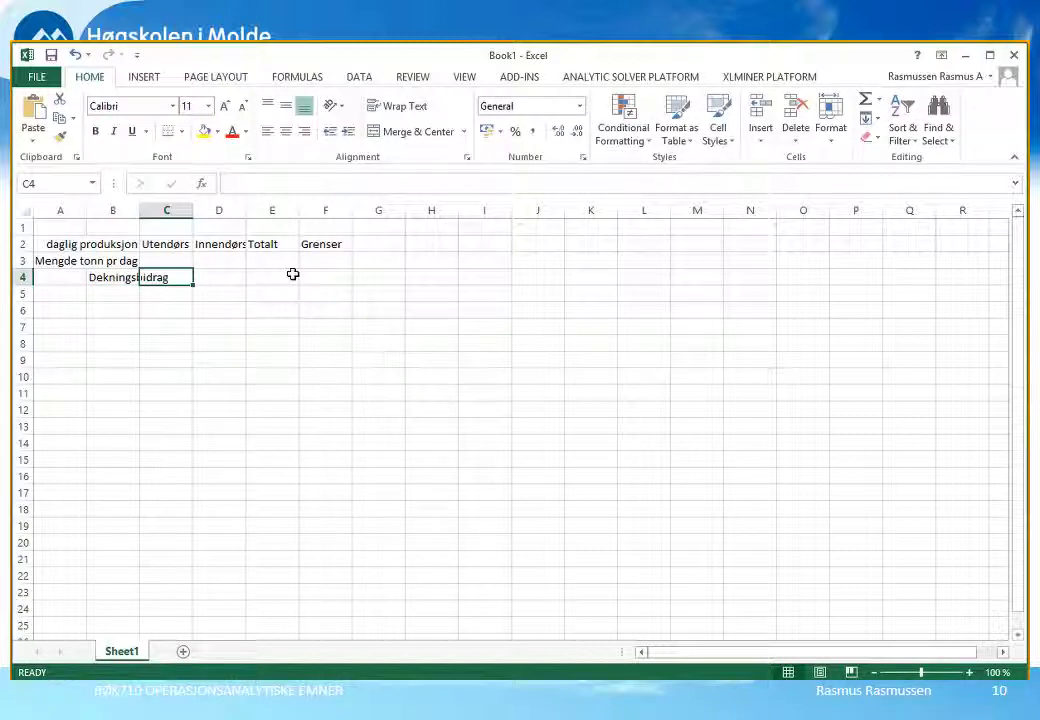
Enter the contribution margins 5000 for Utendørs in C4 and 4000 for Innendørs in D4.
type("5000")
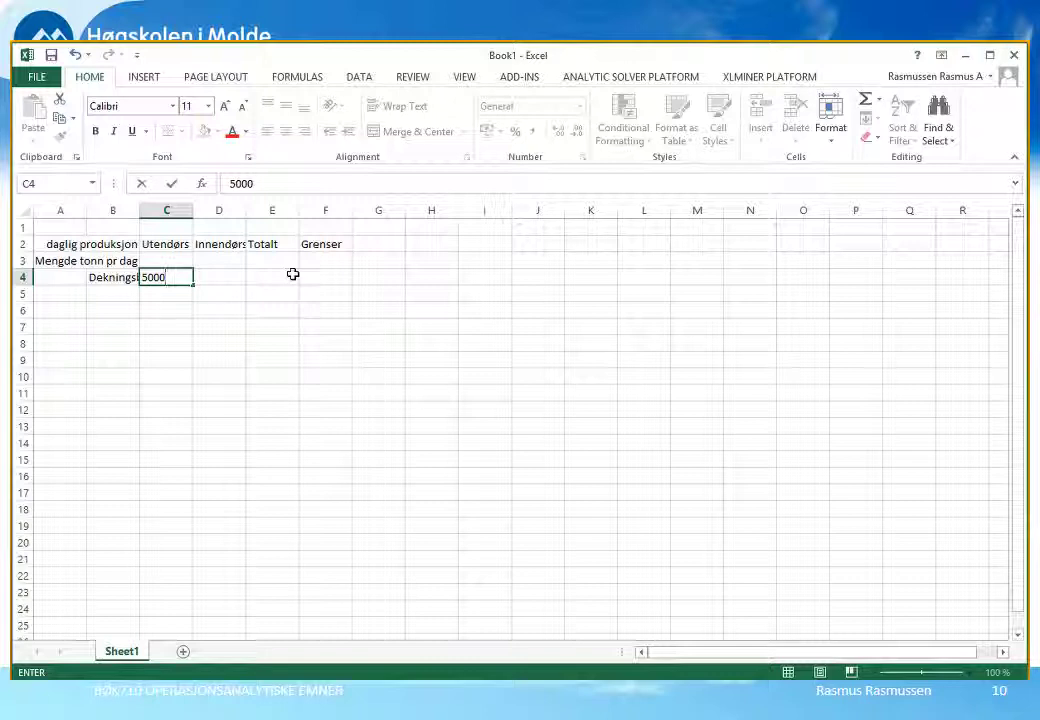
key("Tab")
type("4000")
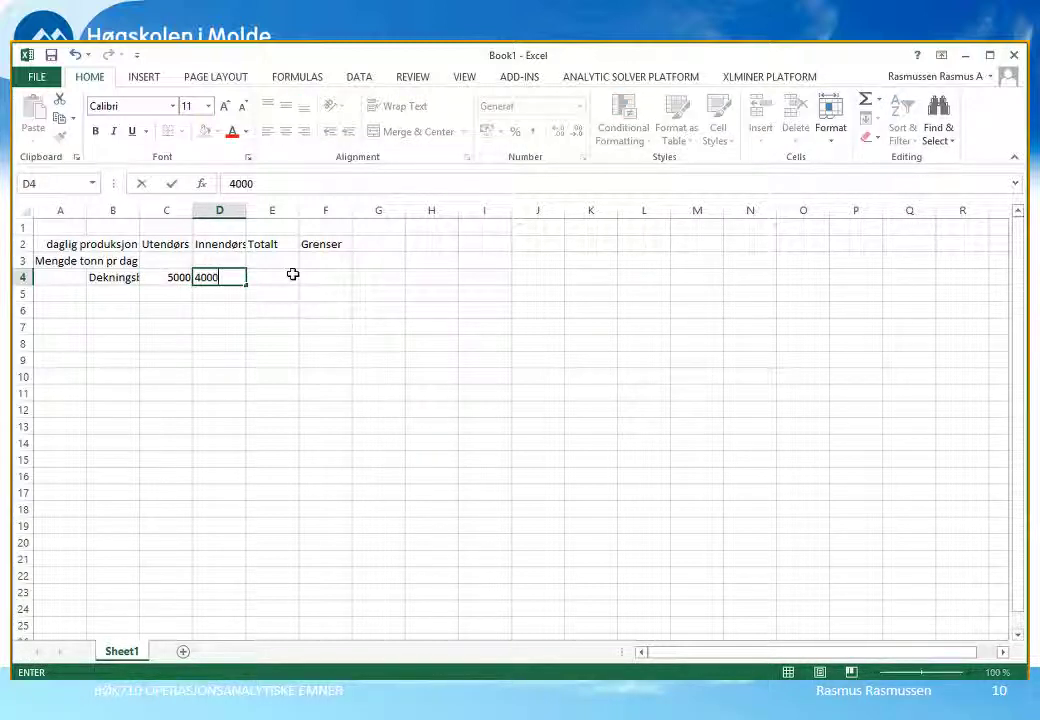
key("Tab")
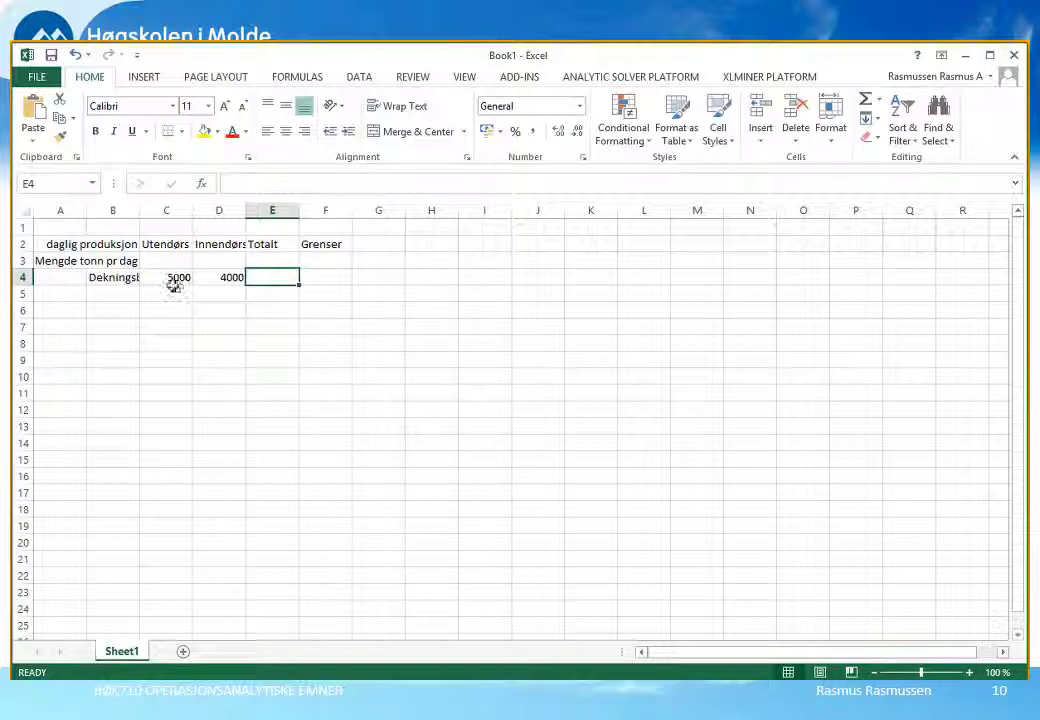
Right-align the Dekningsbidrag label in cell B4.
left_click_drag(174, 281, 218, 284)
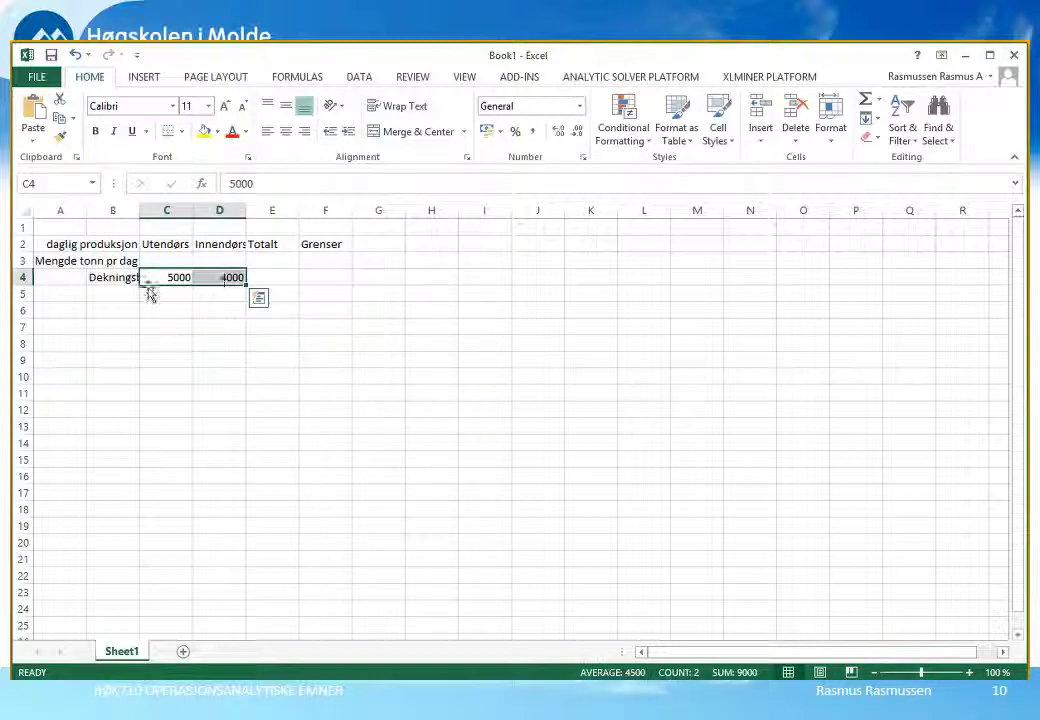
left_click(124, 281)
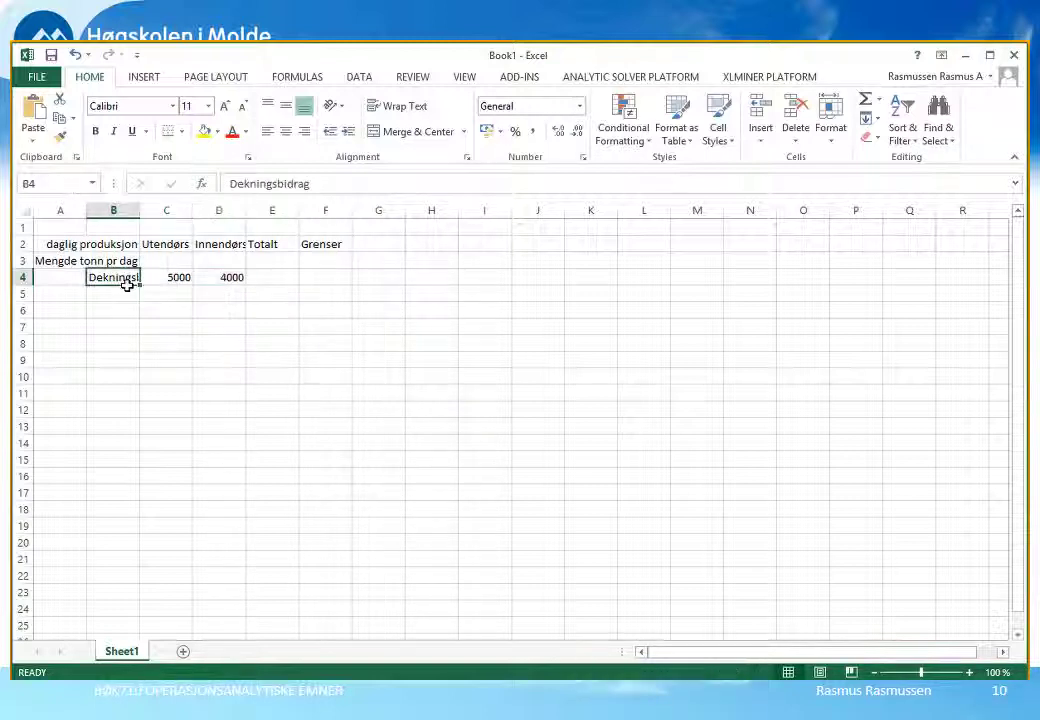
left_click(304, 131)
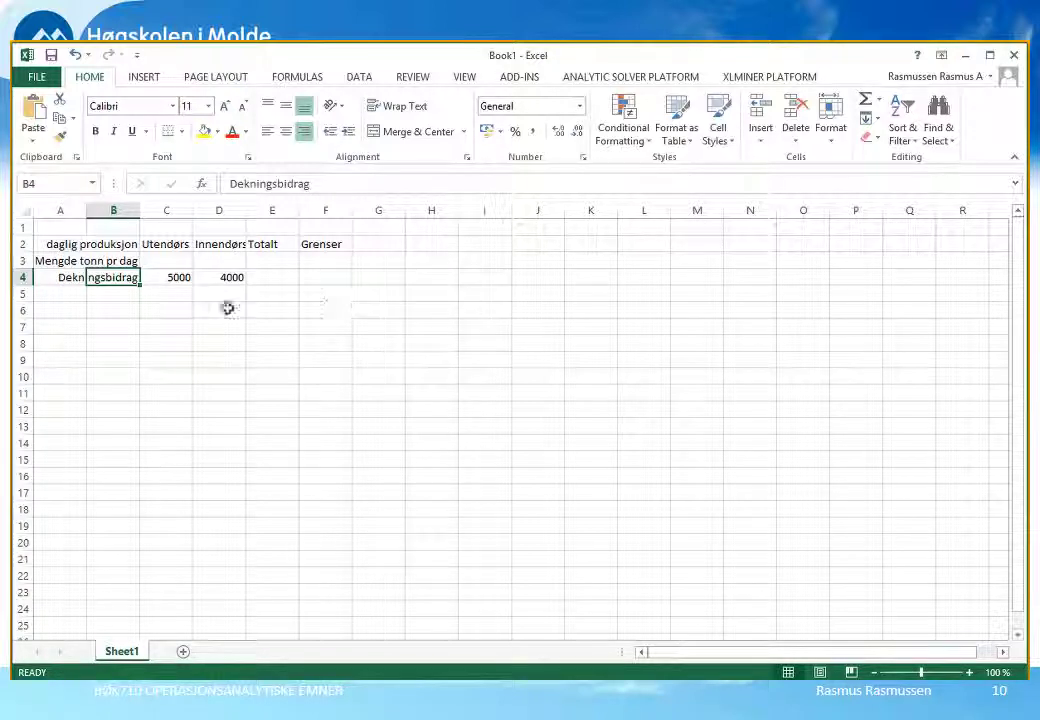
Enter the row label "Råmaterial M1" in cell B6 and fill it down to B7 as "Råmaterial M2".
left_click(124, 311)
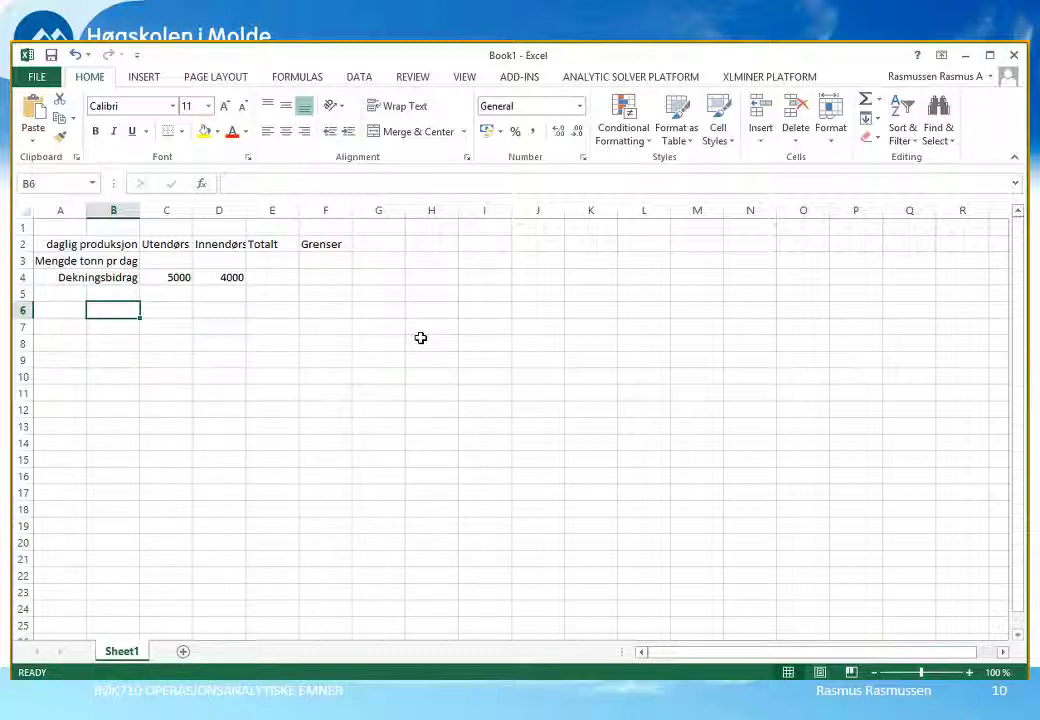
type("Råma")
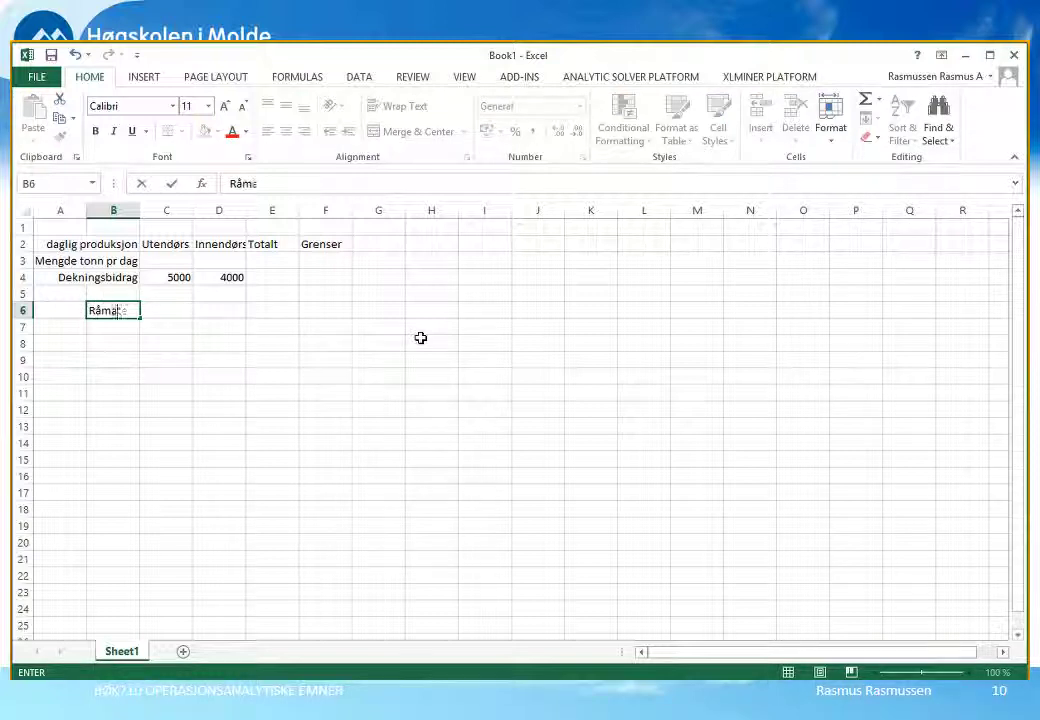
type("terial")
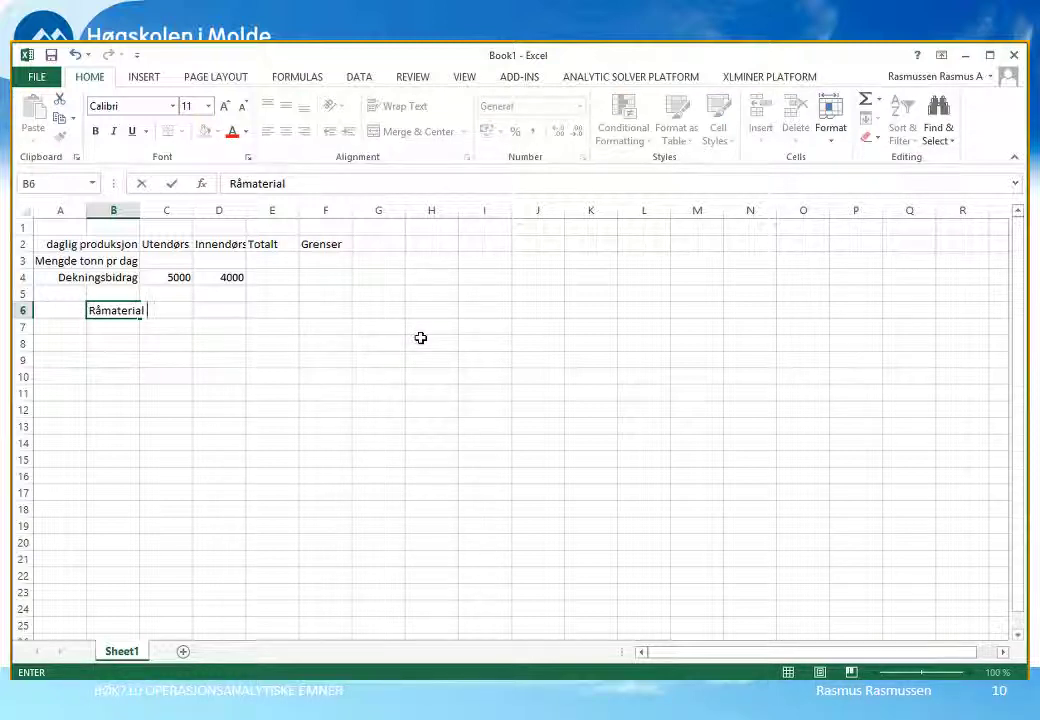
type("M1")
key("Return")
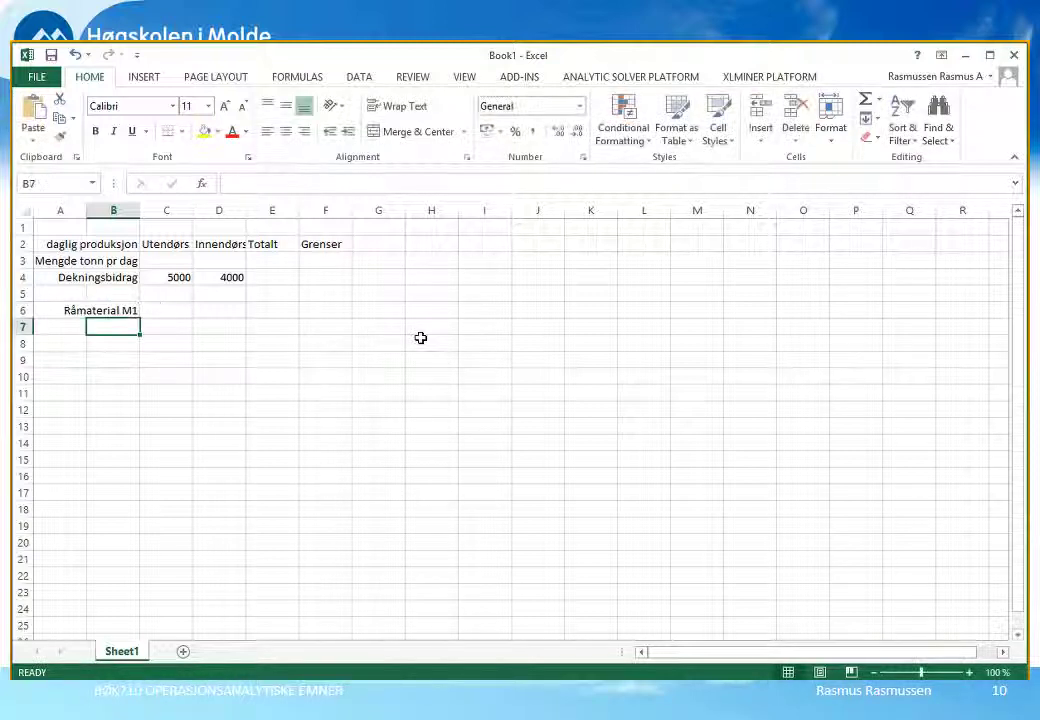
left_click(128, 312)
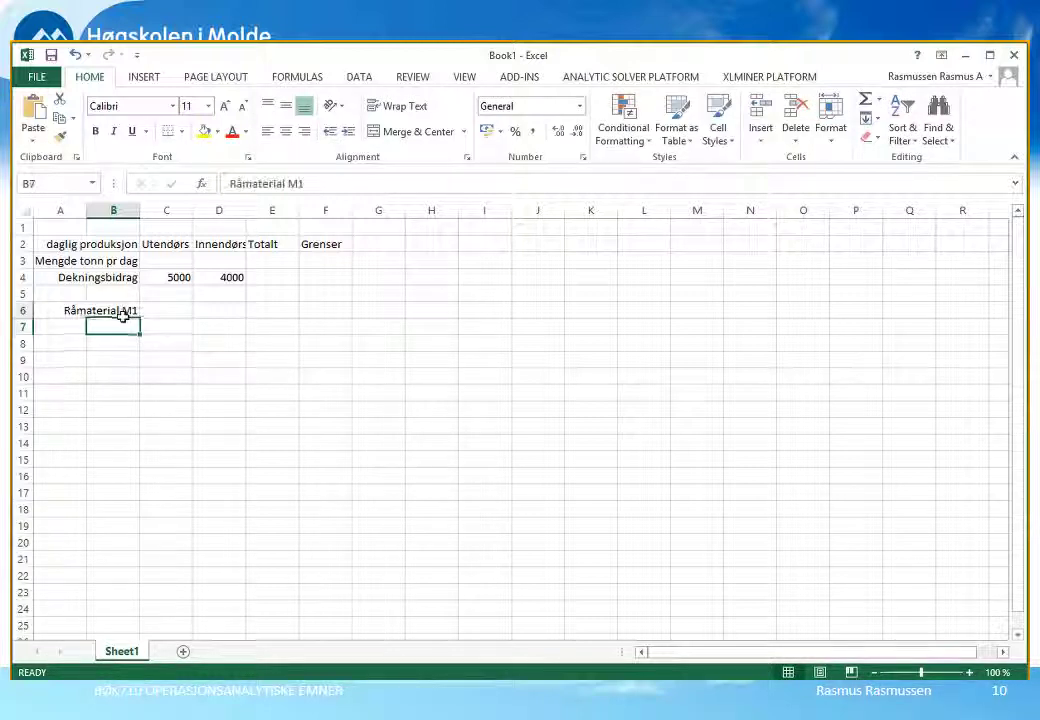
left_click_drag(147, 325, 144, 342)
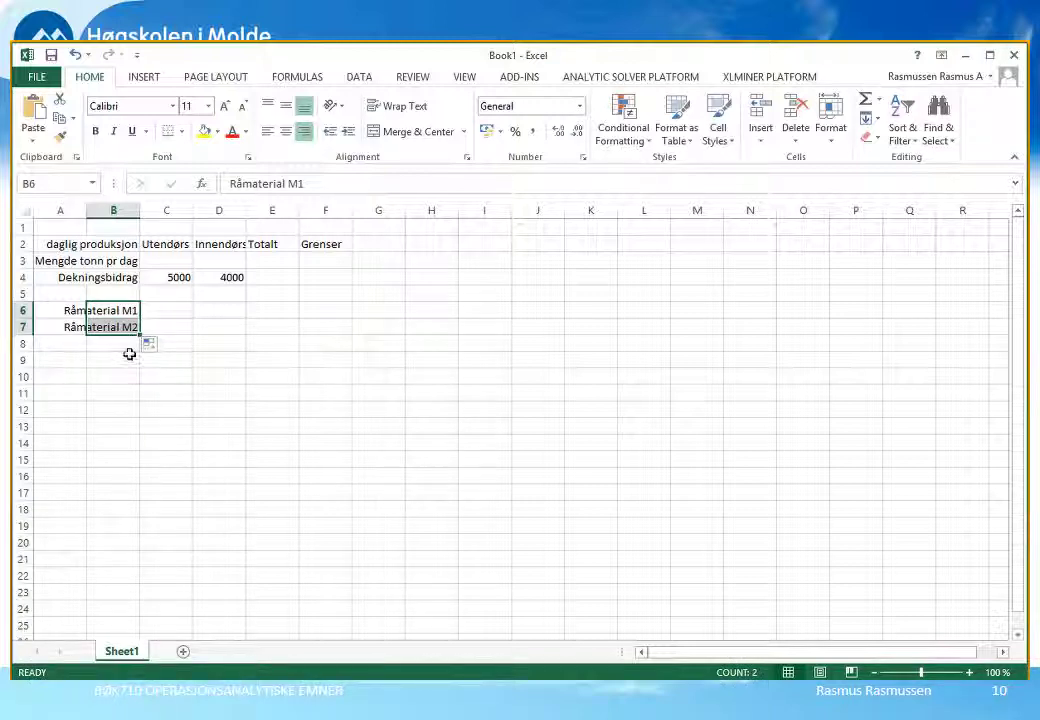
left_click(128, 346)
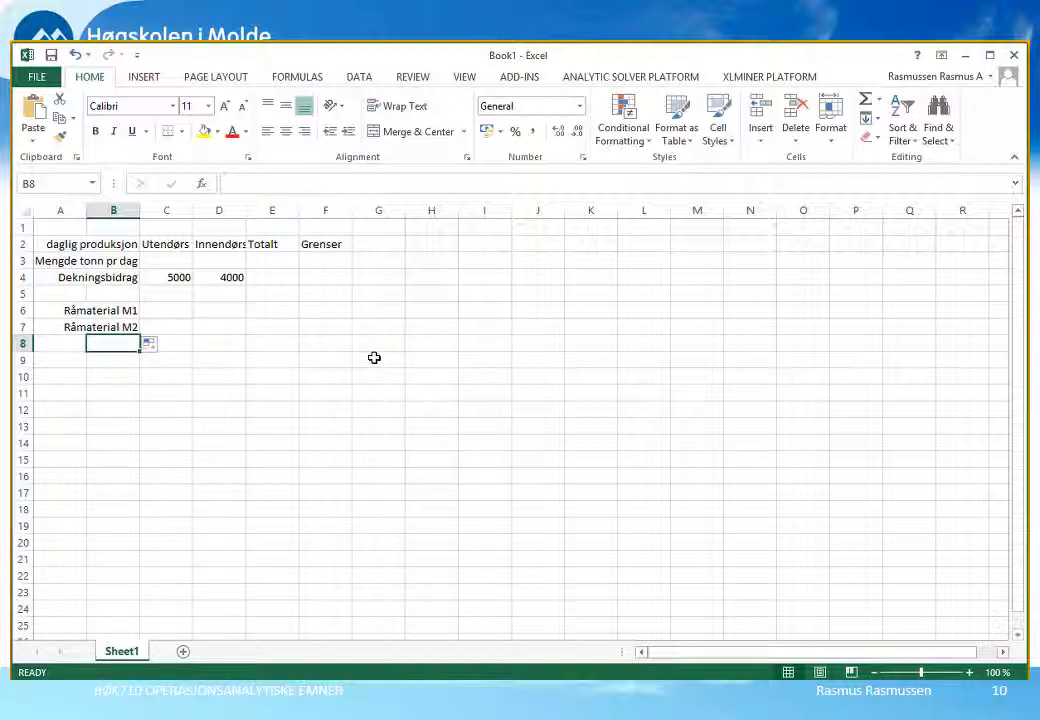
Enter the raw material usage 6 and 4 for M1 in C6:D6, and 1 and 2 for M2 in C7:D7.
left_click(189, 312)
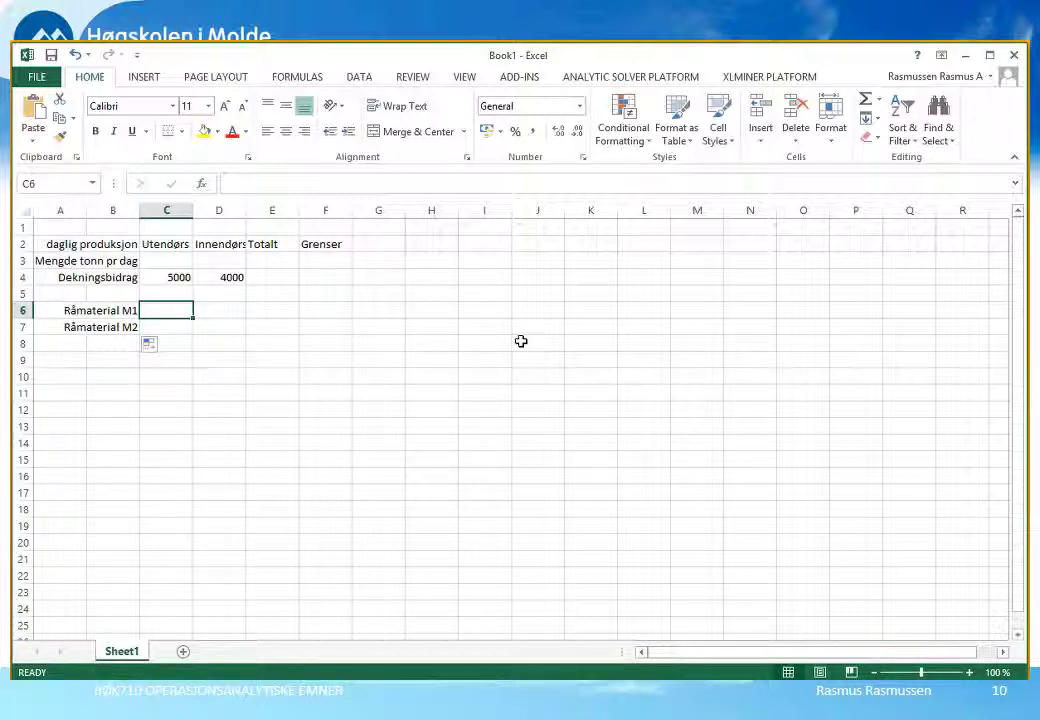
type("6")
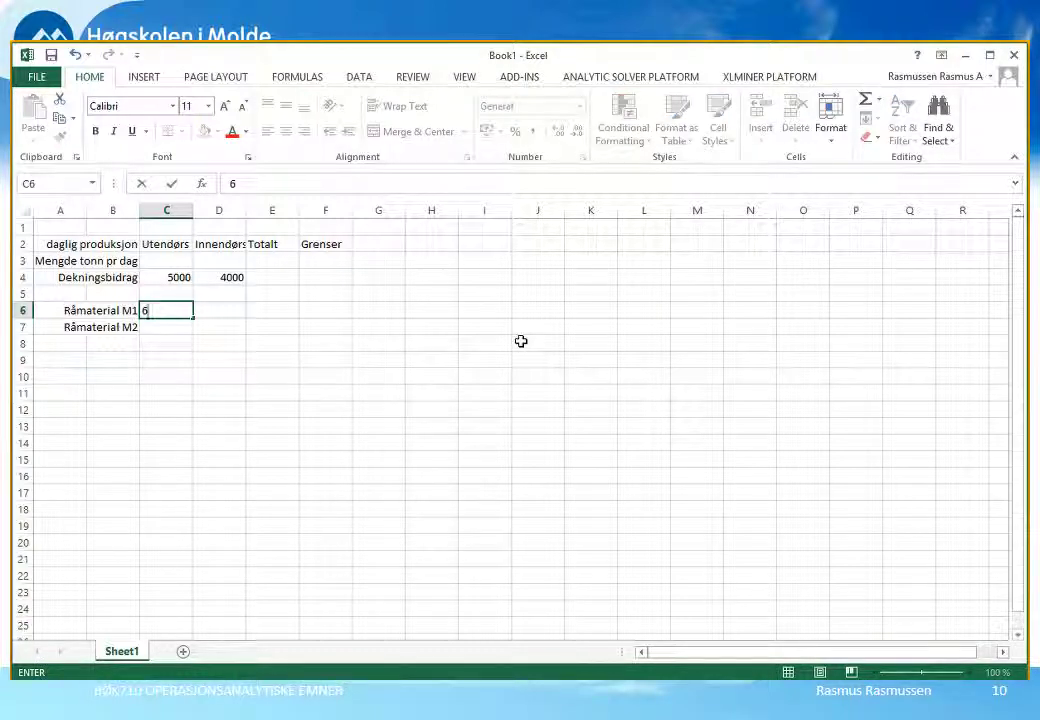
key("Tab")
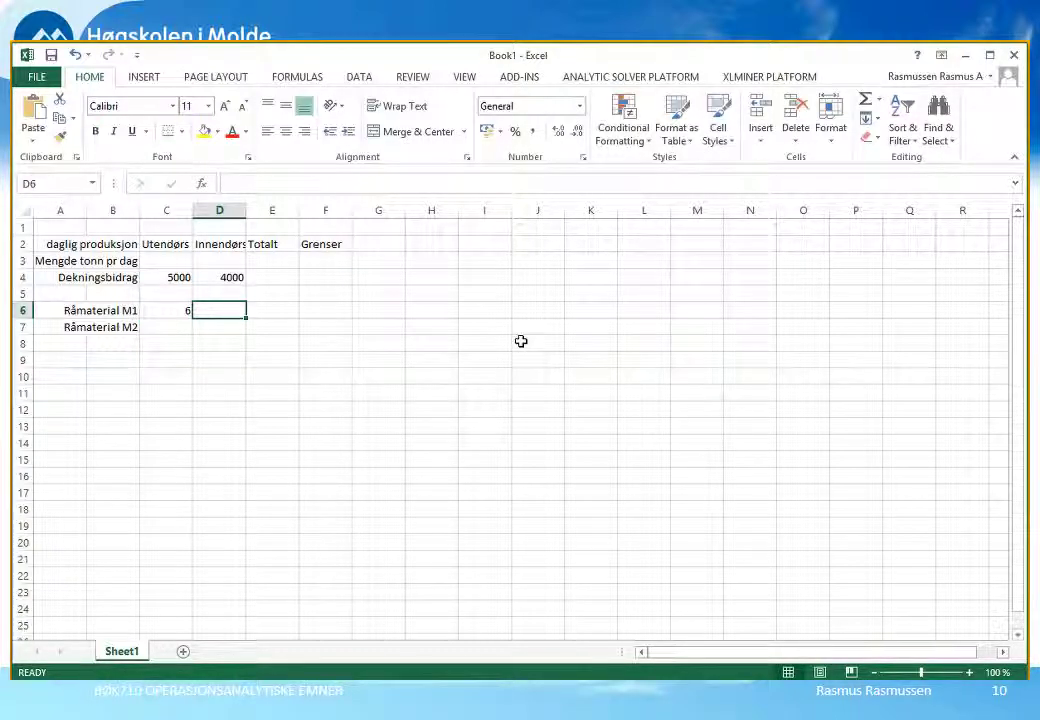
type("4")
key("Return")
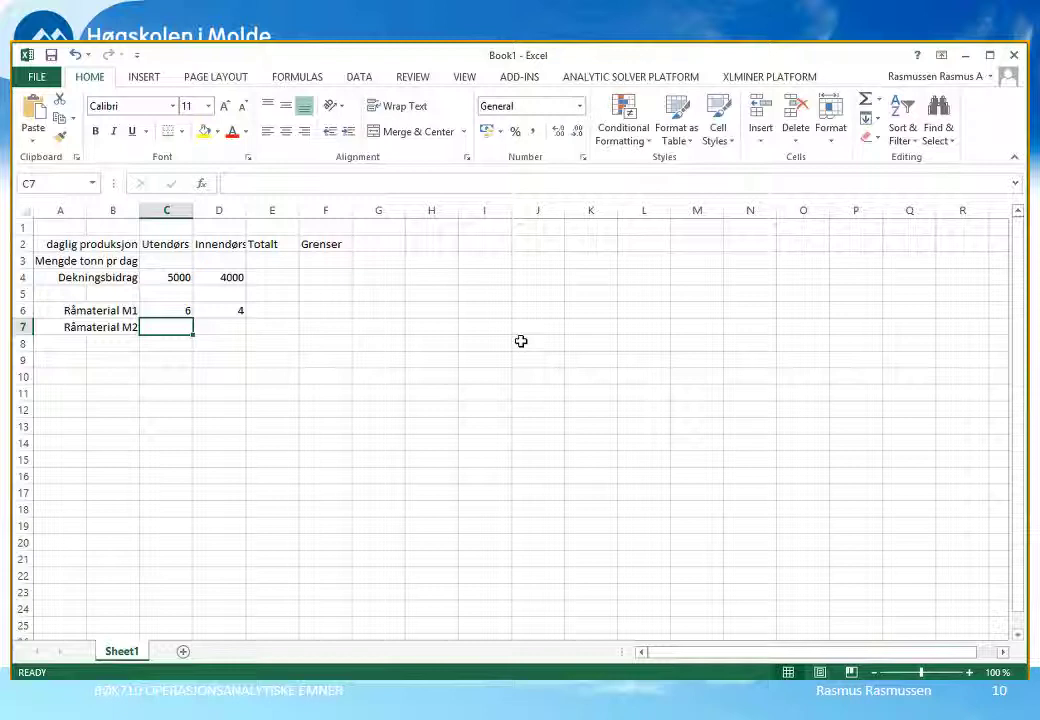
type("1")
key("Tab")
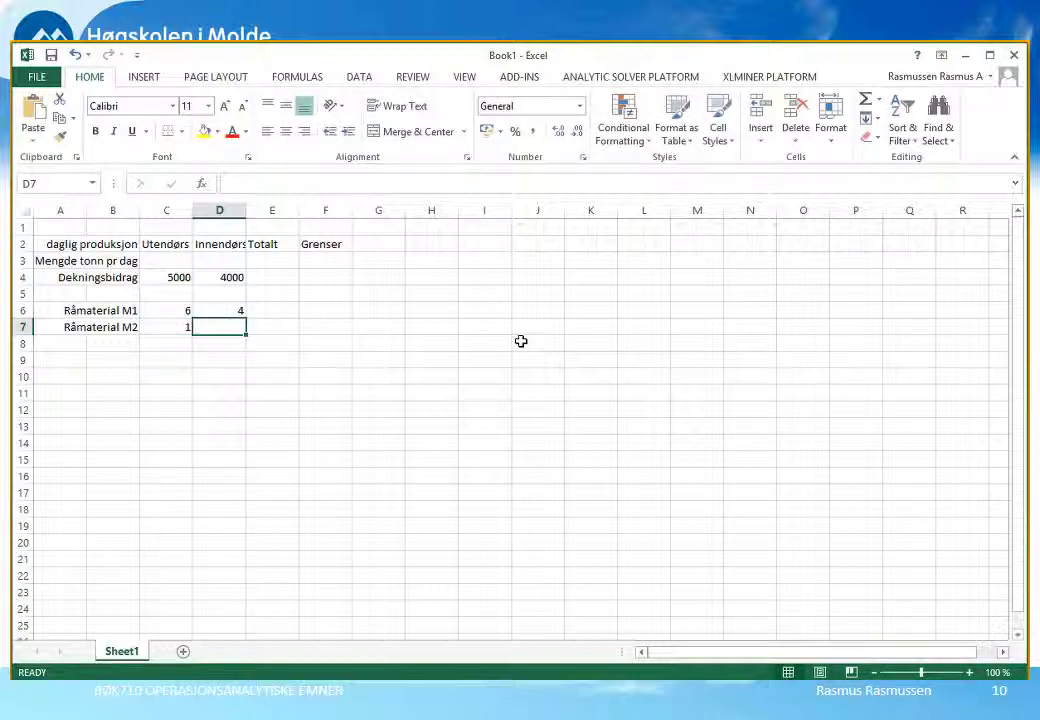
type("2")
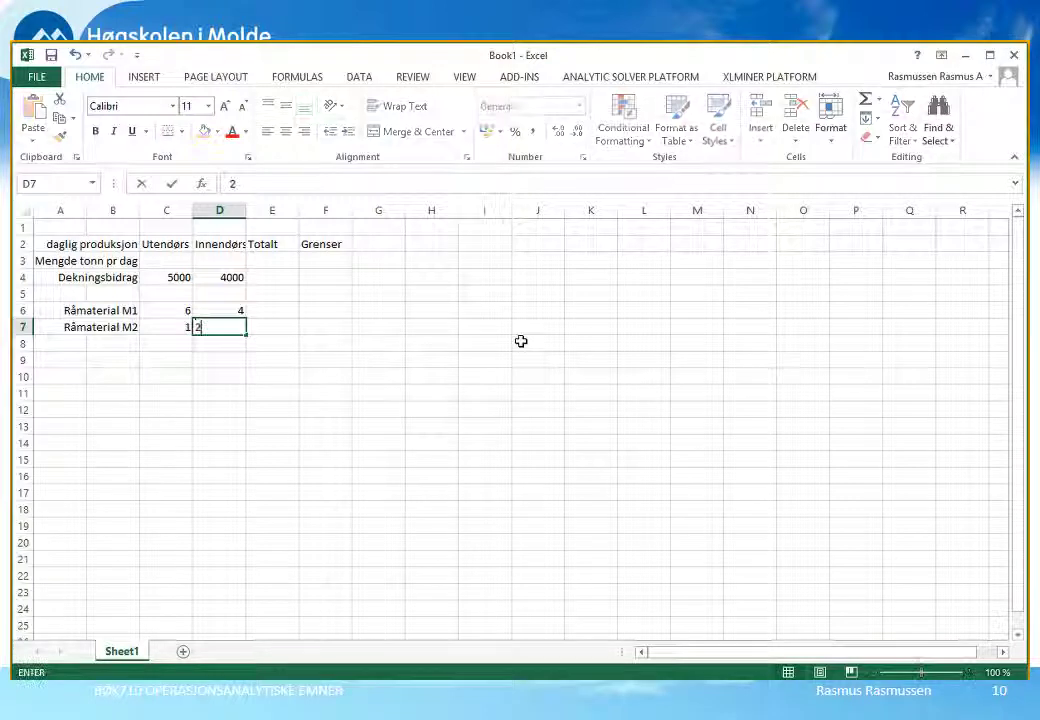
key("Return")
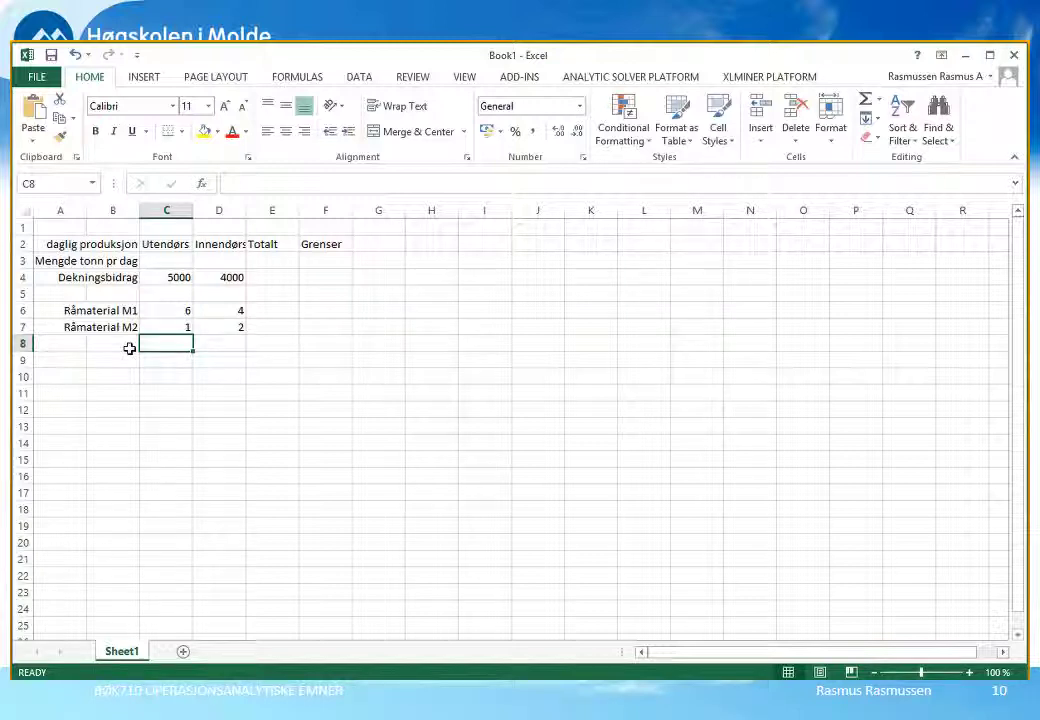
Enter the row labels "Markedsforhold" in cell B8 and "Maksimal etterspørsel" in cell B9.
left_click(130, 348)
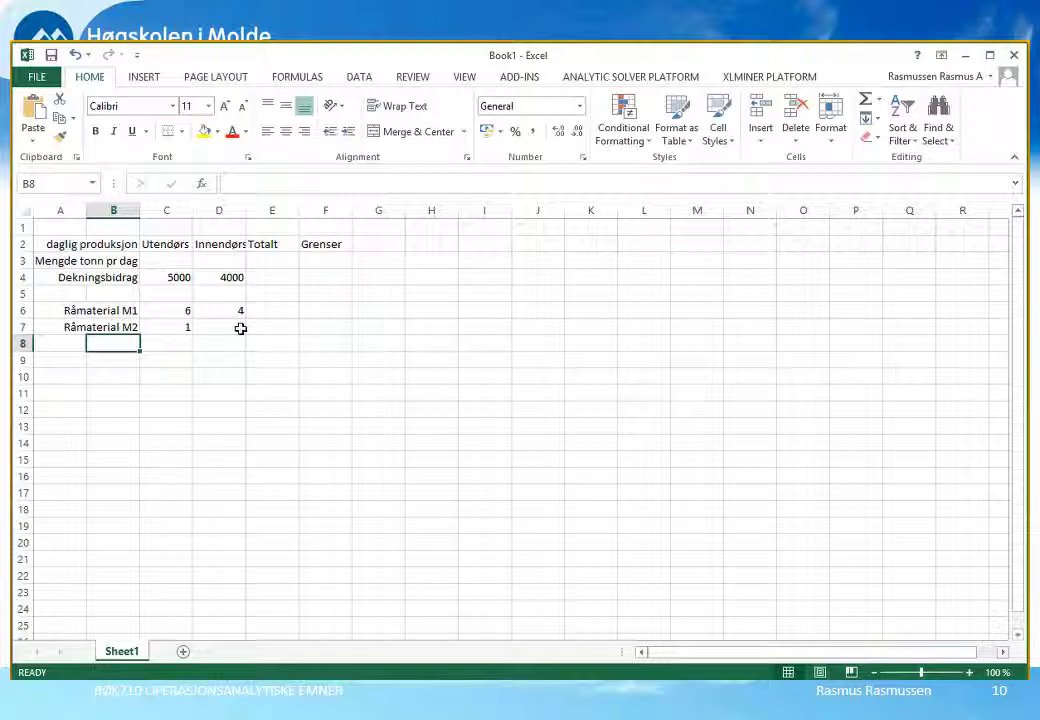
type("Markeds")
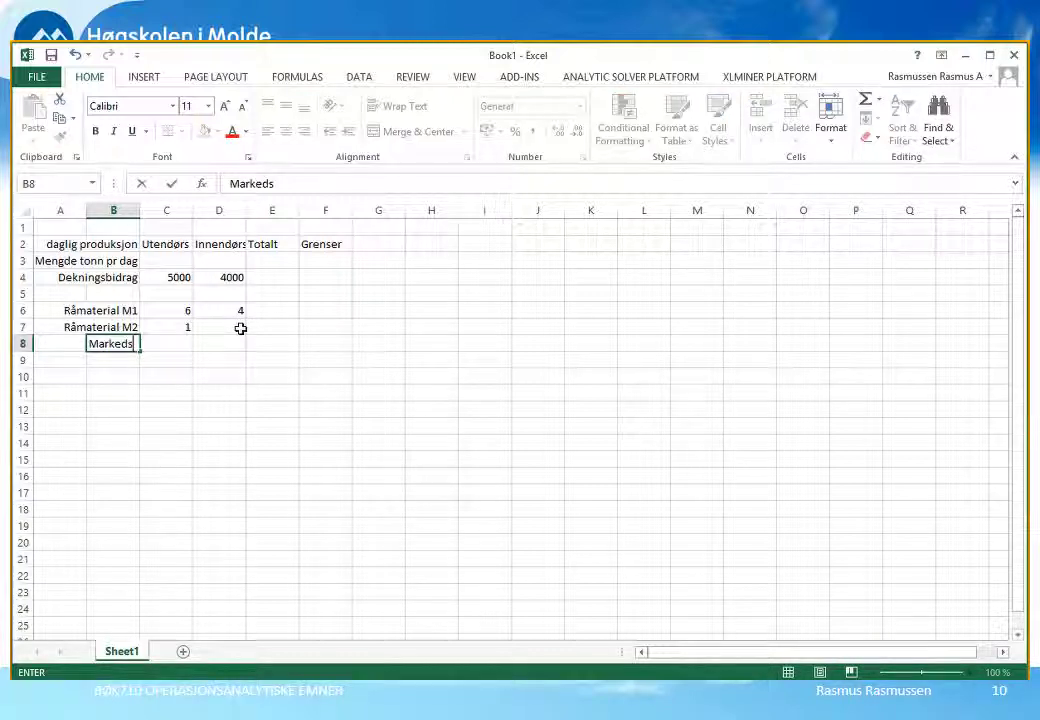
type("forhold")
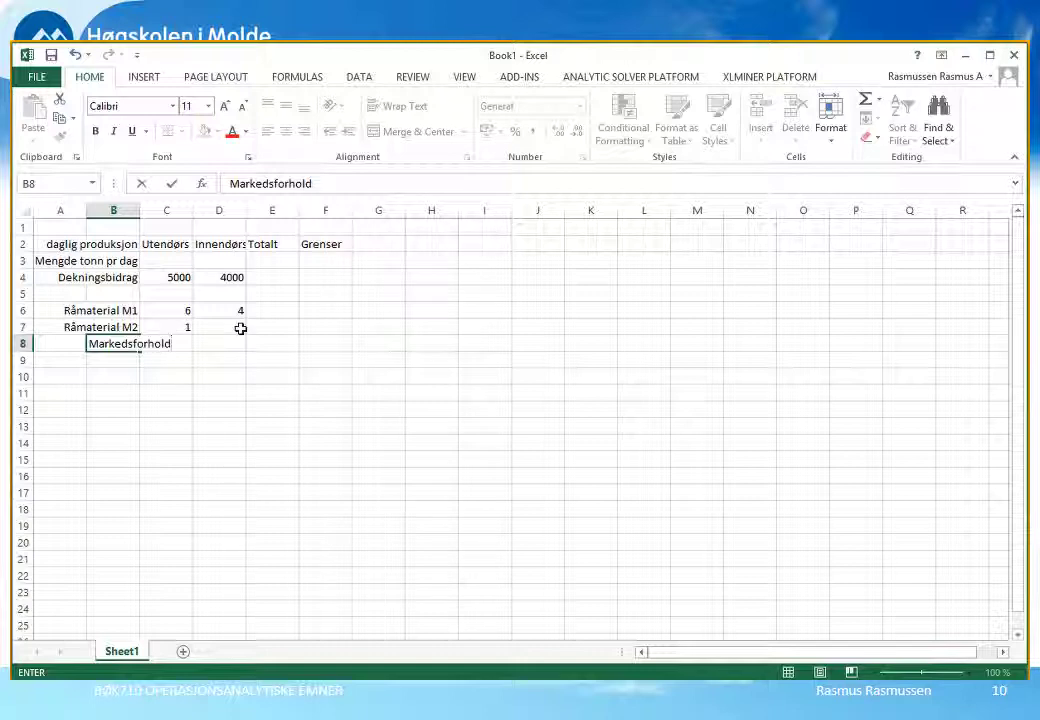
key("Return")
type("Ma")
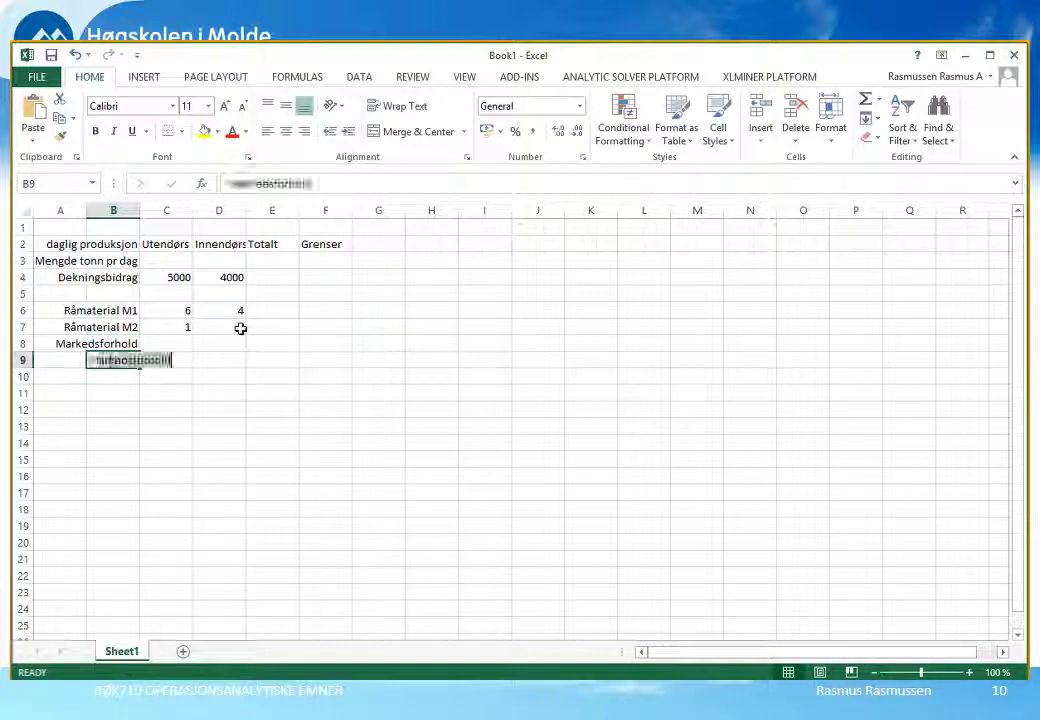
type("ksimal etters")
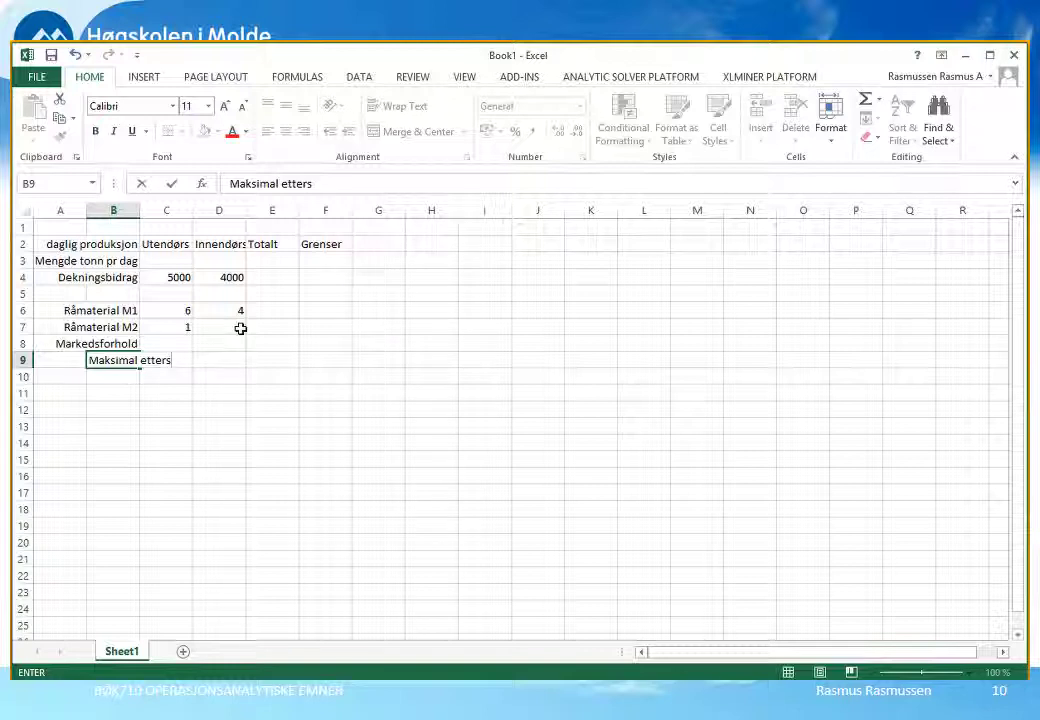
type("pr")
type("ørsel")
key("Return")
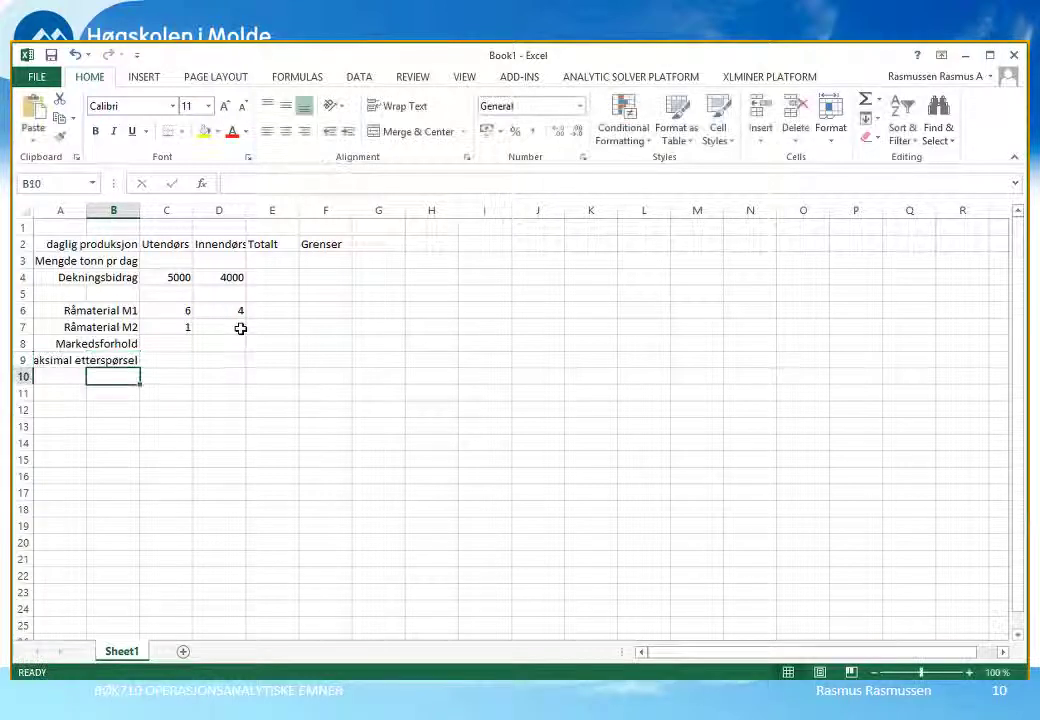
Enter the coefficients -1 in C8 and 1 in D8 for Markedsforhold, and 1 in D9 for Maksimal etterspørsel.
left_click(241, 327)
type("2")
left_click(181, 347)
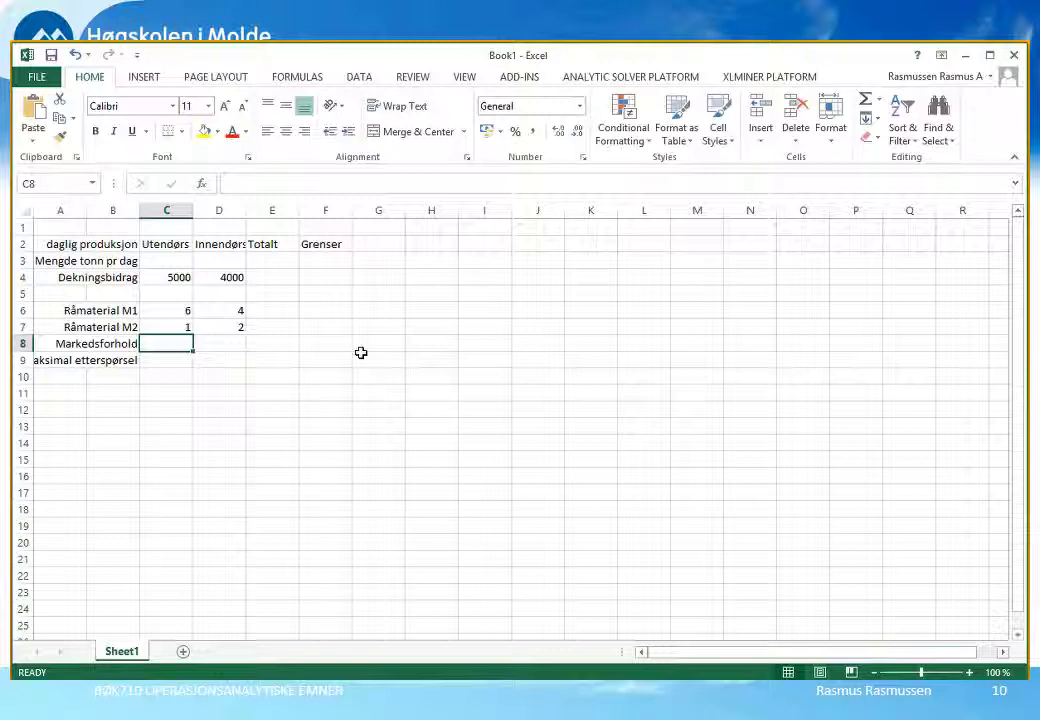
type("-1")
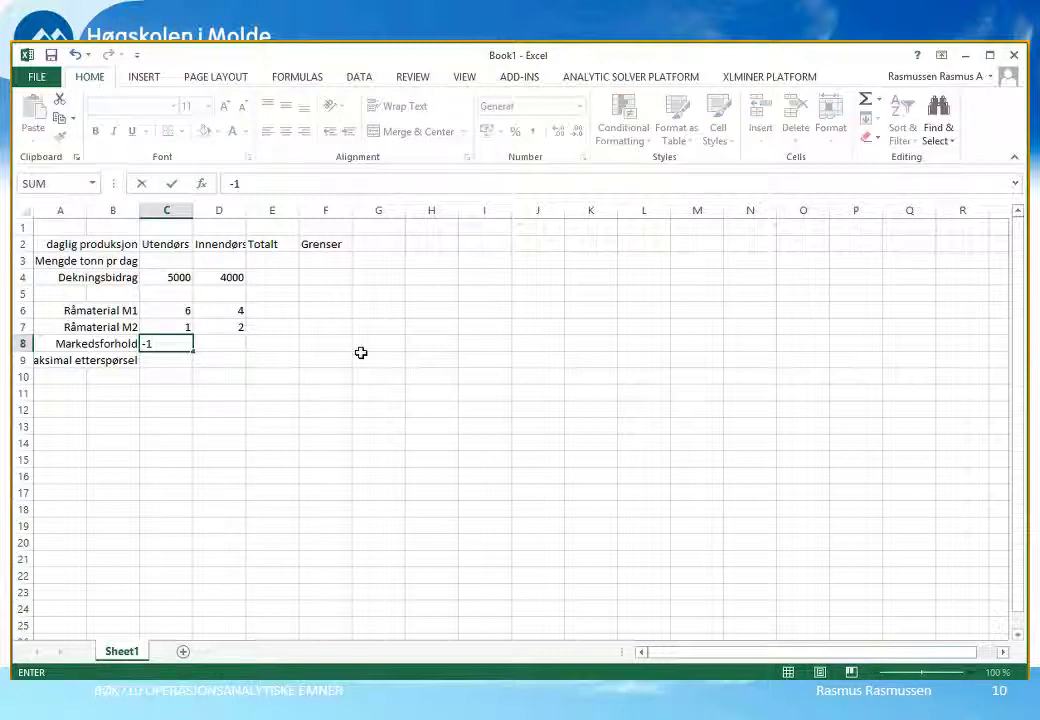
key("Tab")
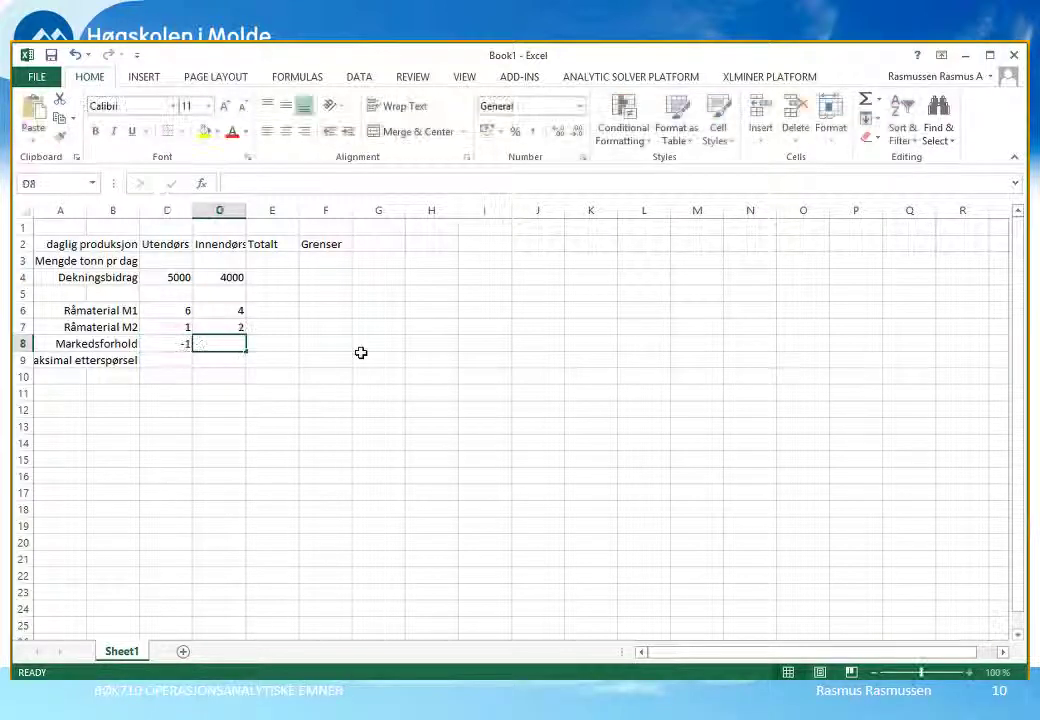
type("1")
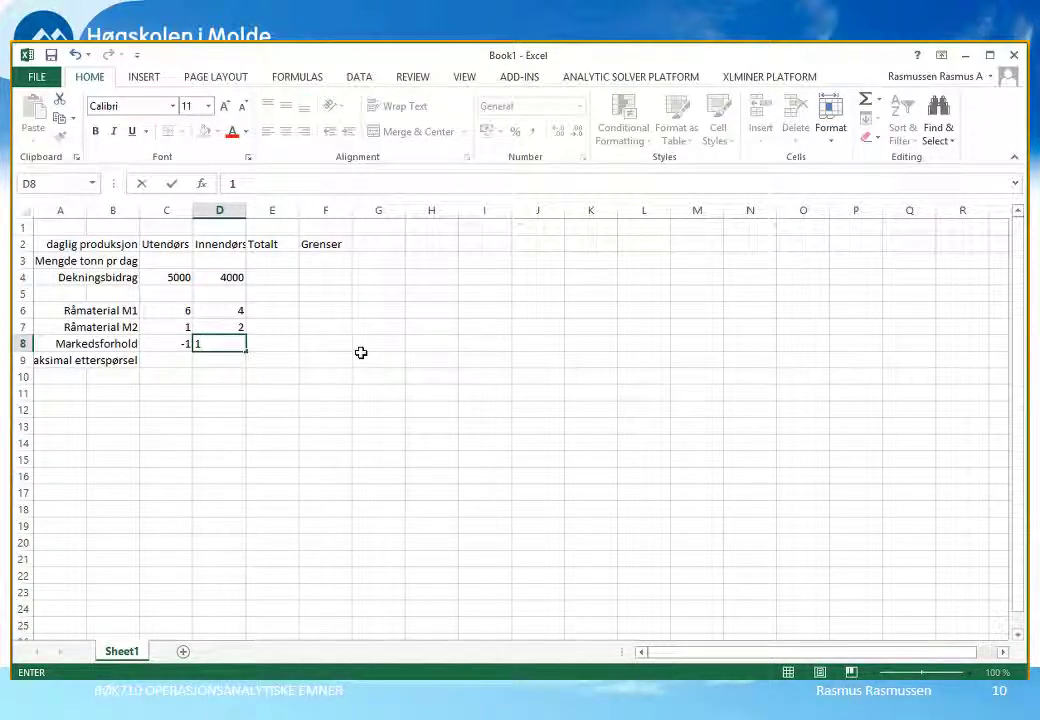
key("Tab")
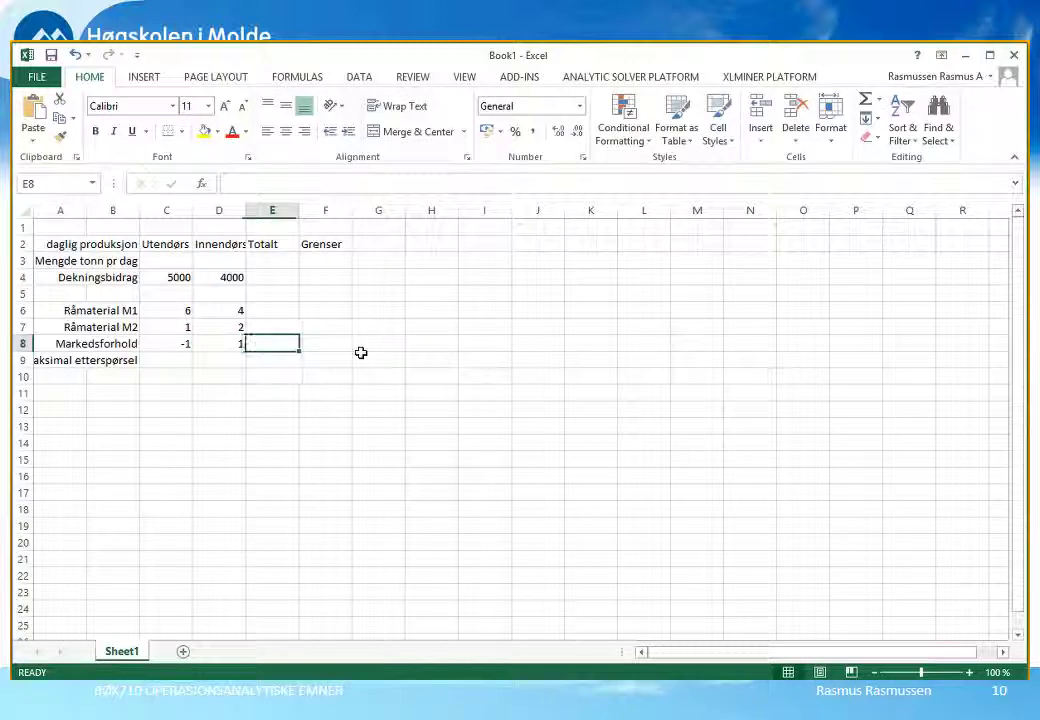
left_click(236, 364)
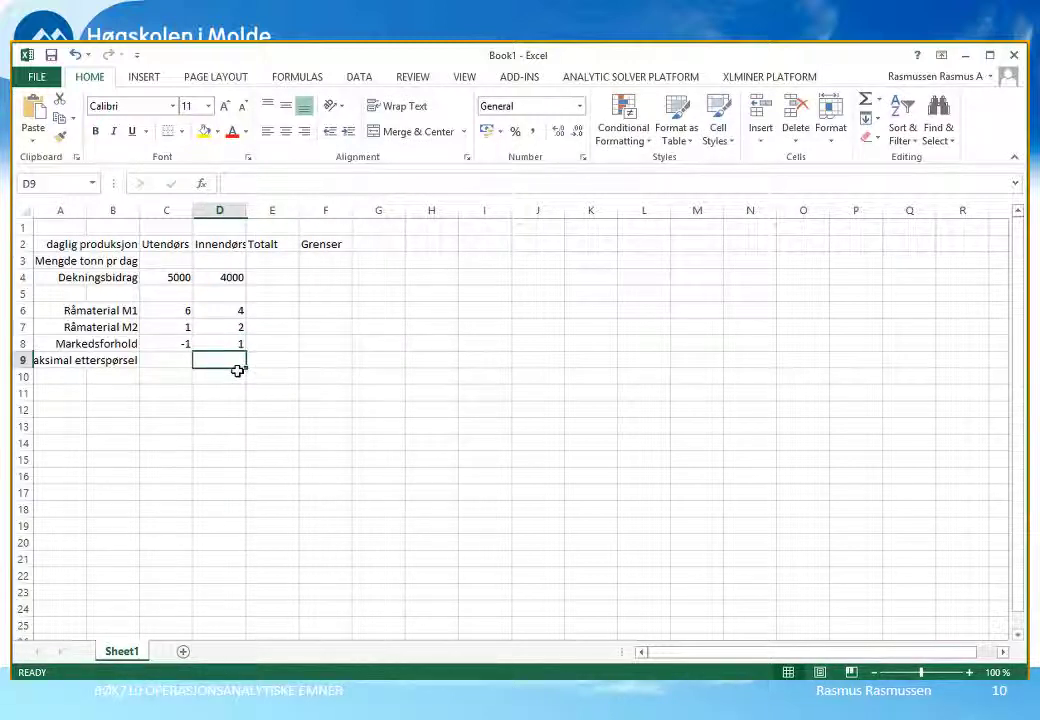
type("1")
key("Tab")
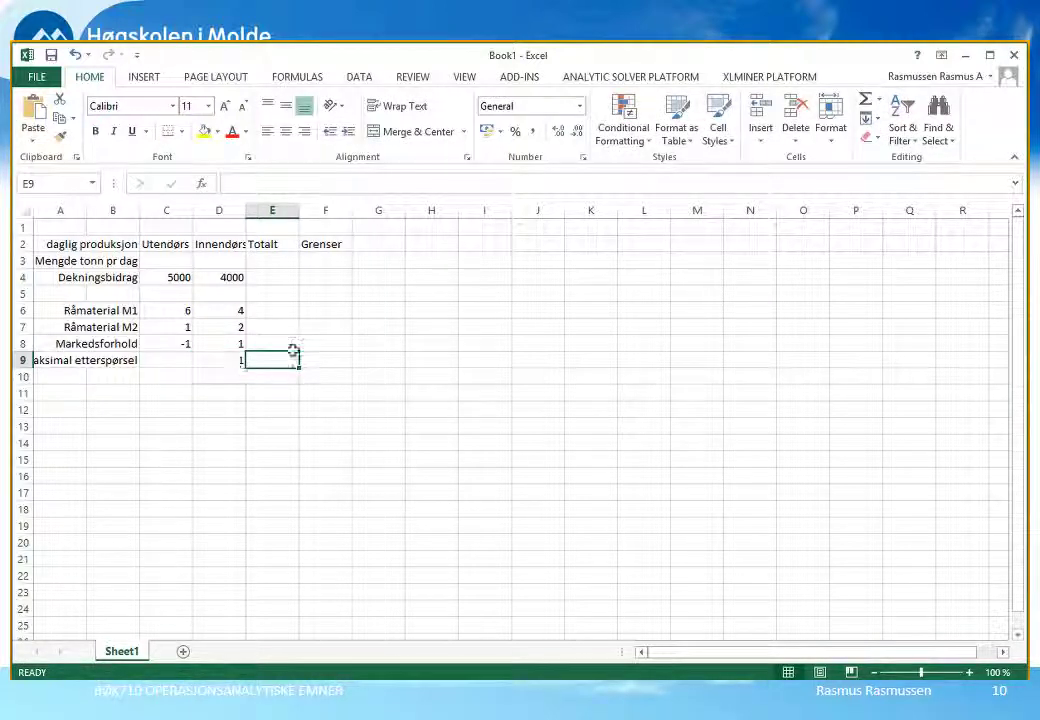
Enter the limits 24, 6, 1 and 2 in the Grenser column, cells F6 to F9.
left_click(337, 316)
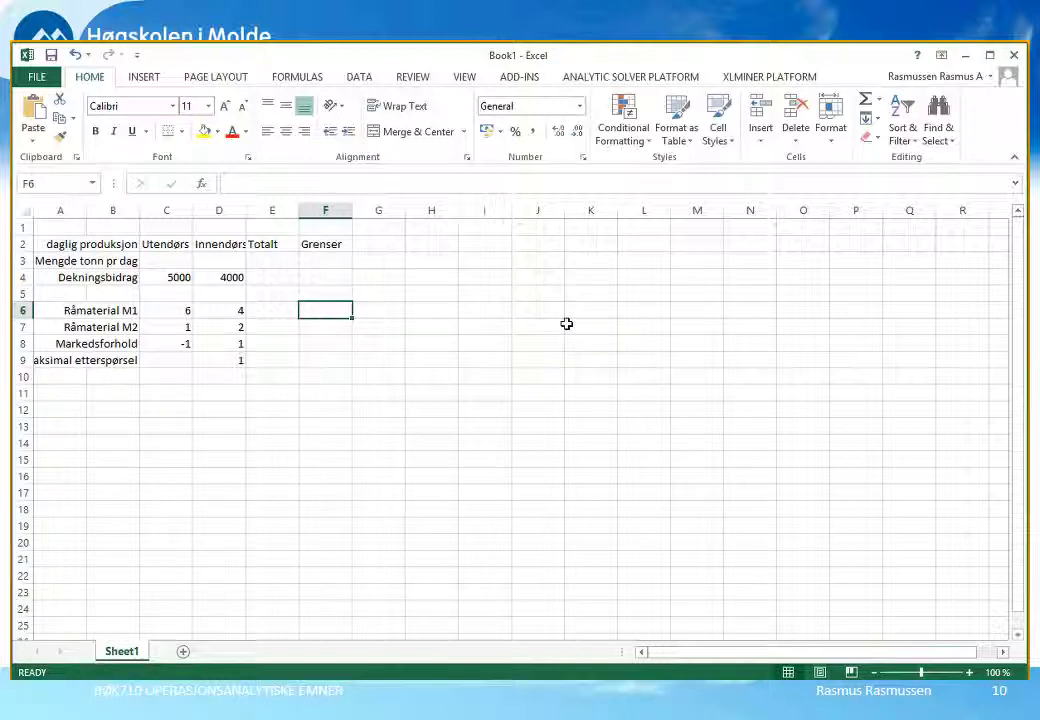
type("24")
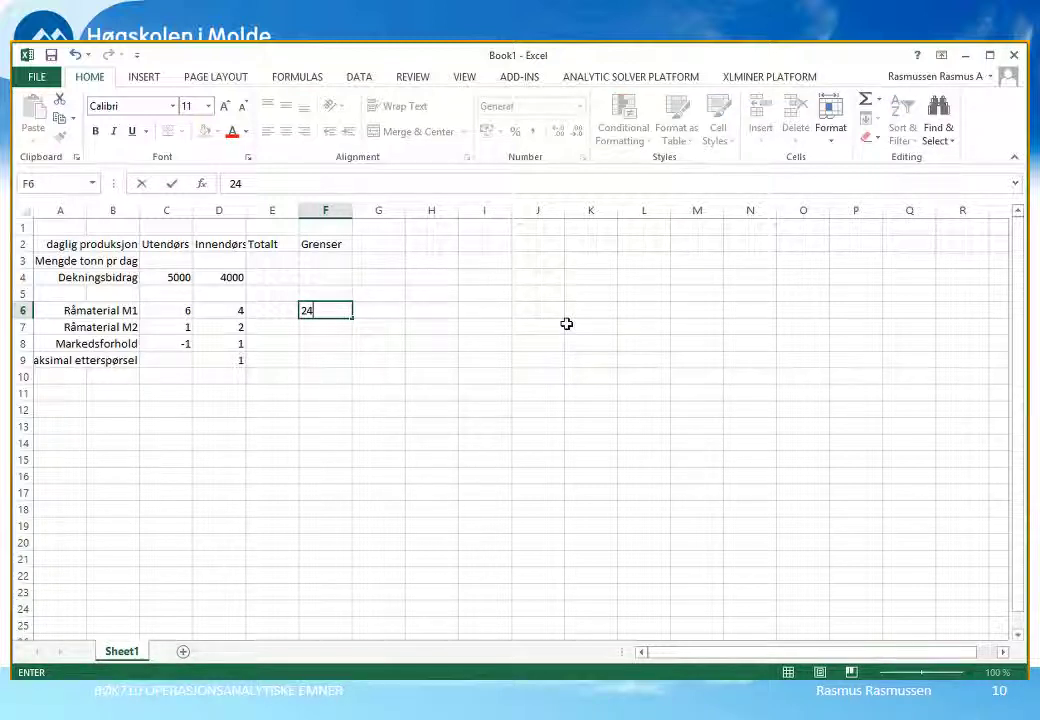
key("Return")
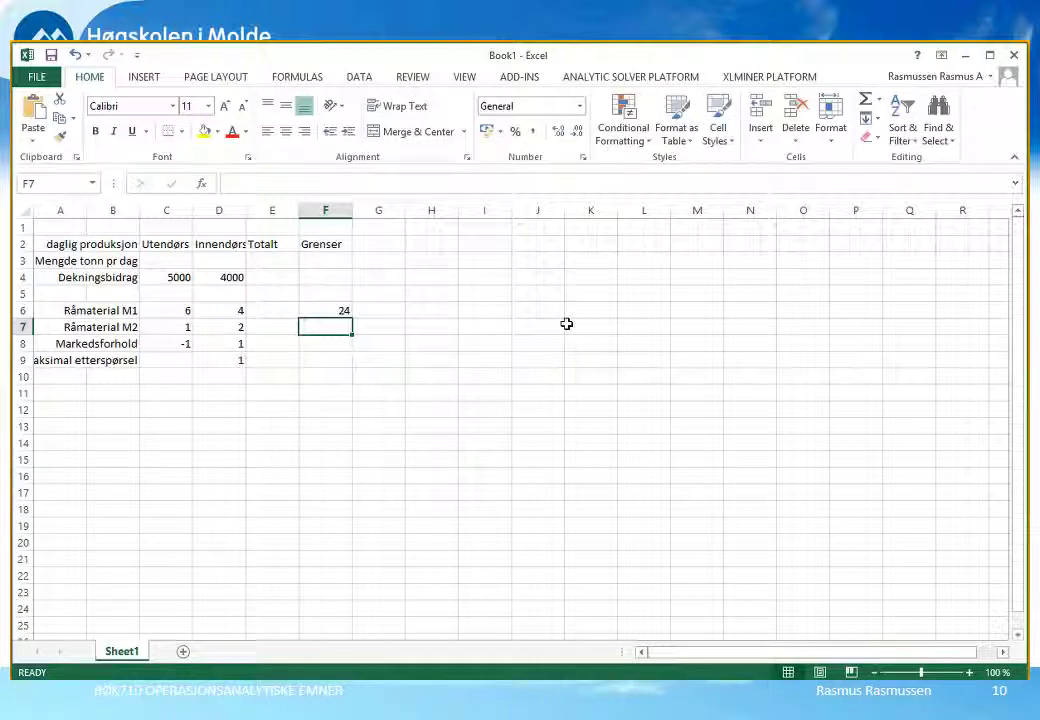
type("6")
key("Return")
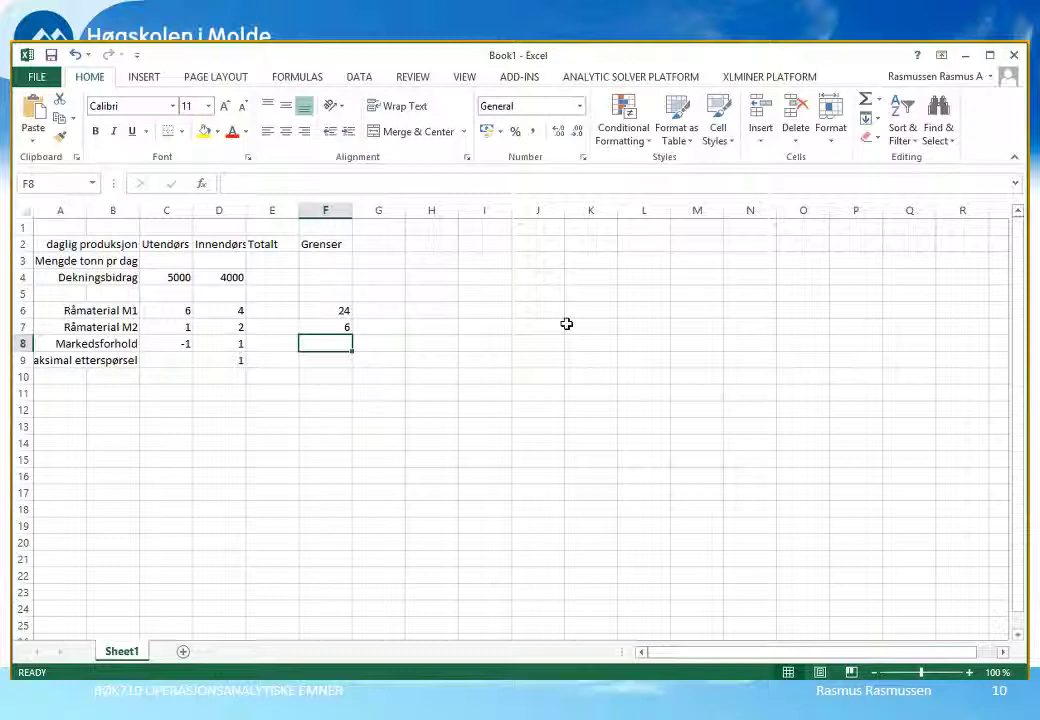
type("1")
key("Return")
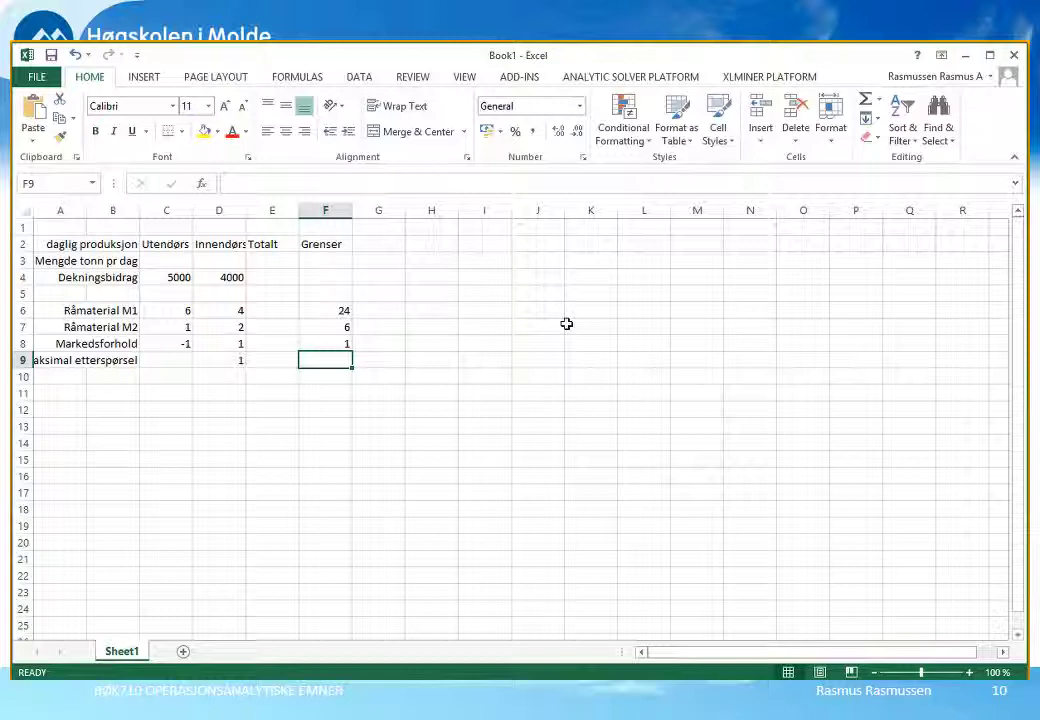
type("2")
key("Return")
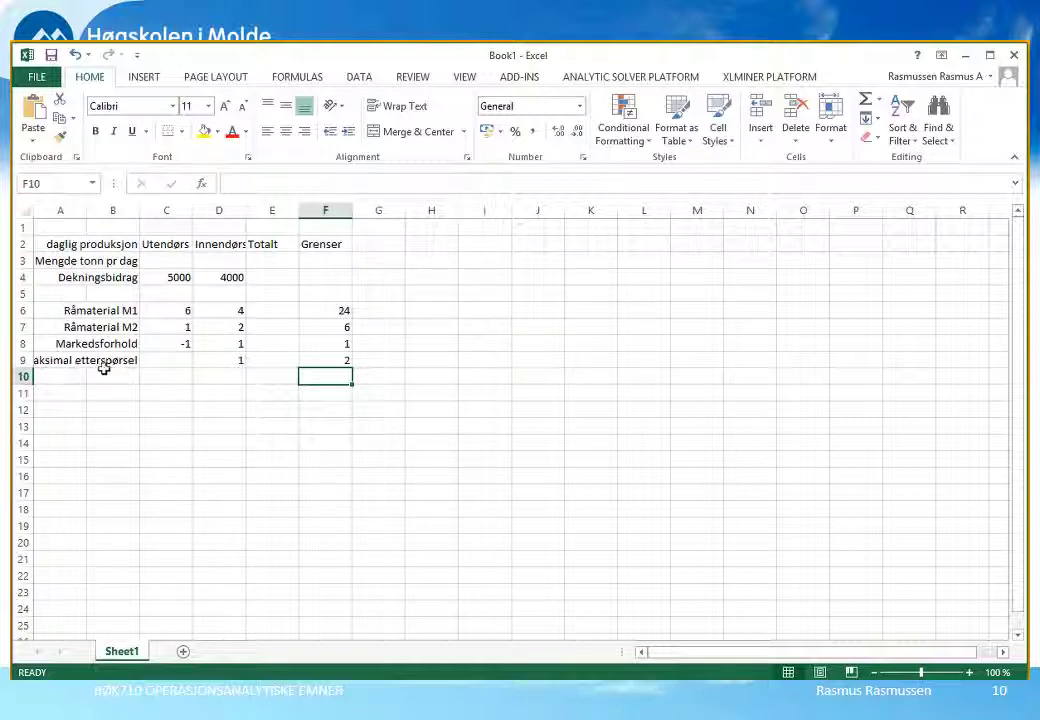
Autofit the width of column B to its longest row label.
double_click(148, 220)
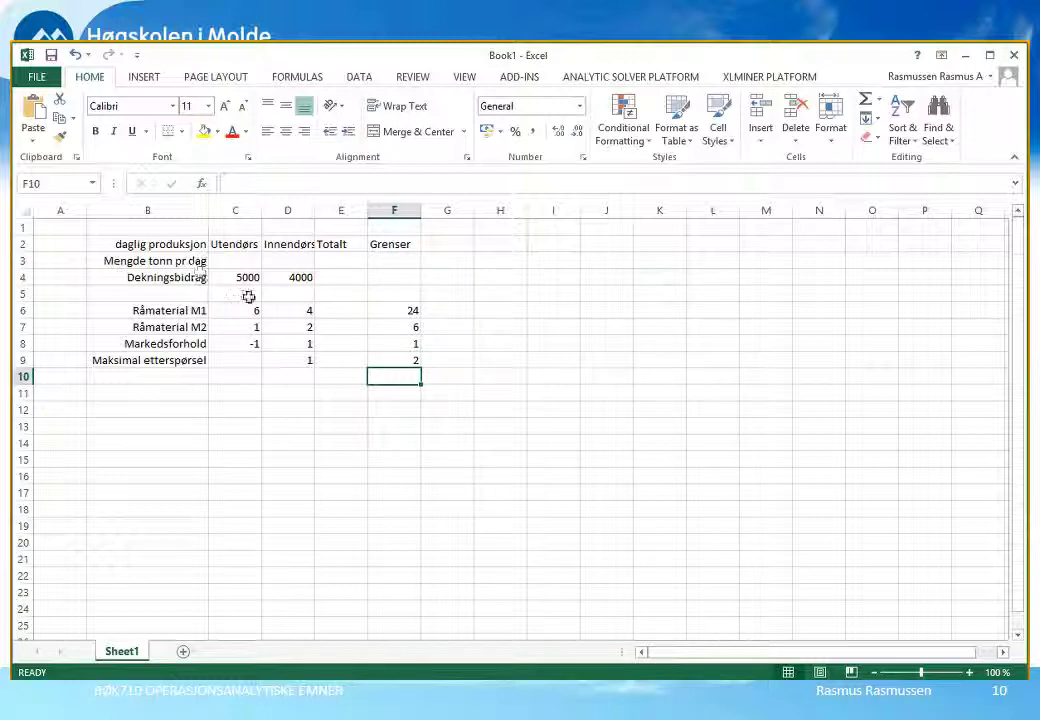
left_click_drag(241, 284, 297, 280)
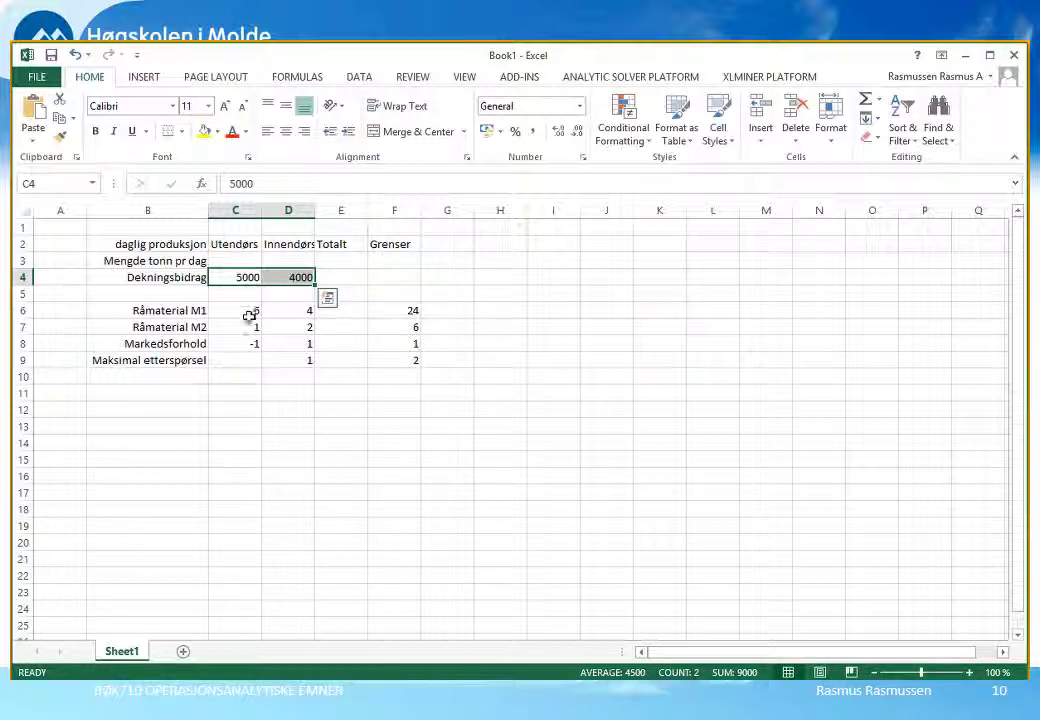
left_click_drag(248, 310, 395, 369)
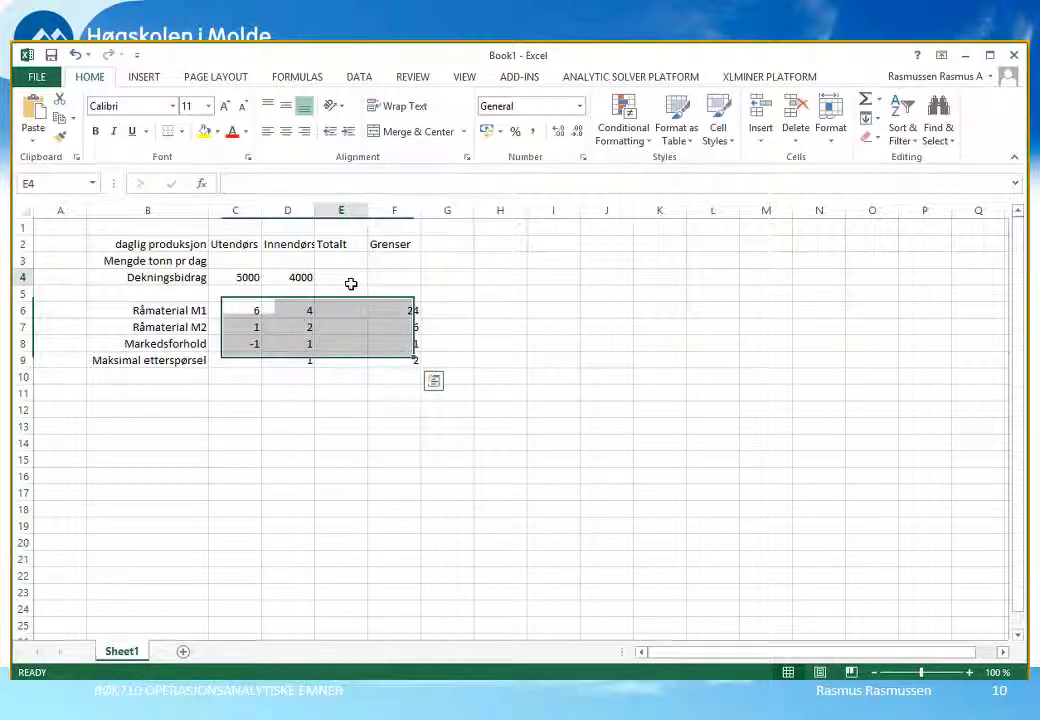
Enter =SUMPRODUCT($C$3:$D$3;C4:D4) in E4 to total the Dekningsbidrag, with the quantity range as an absolute reference.
left_click(351, 282)
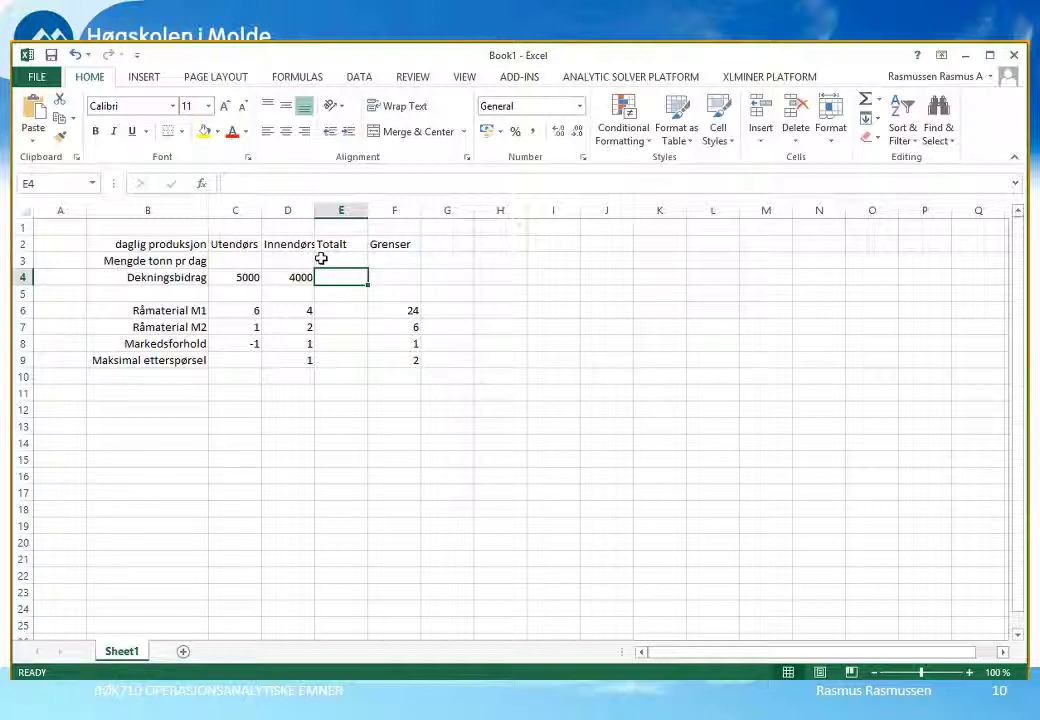
type("=")
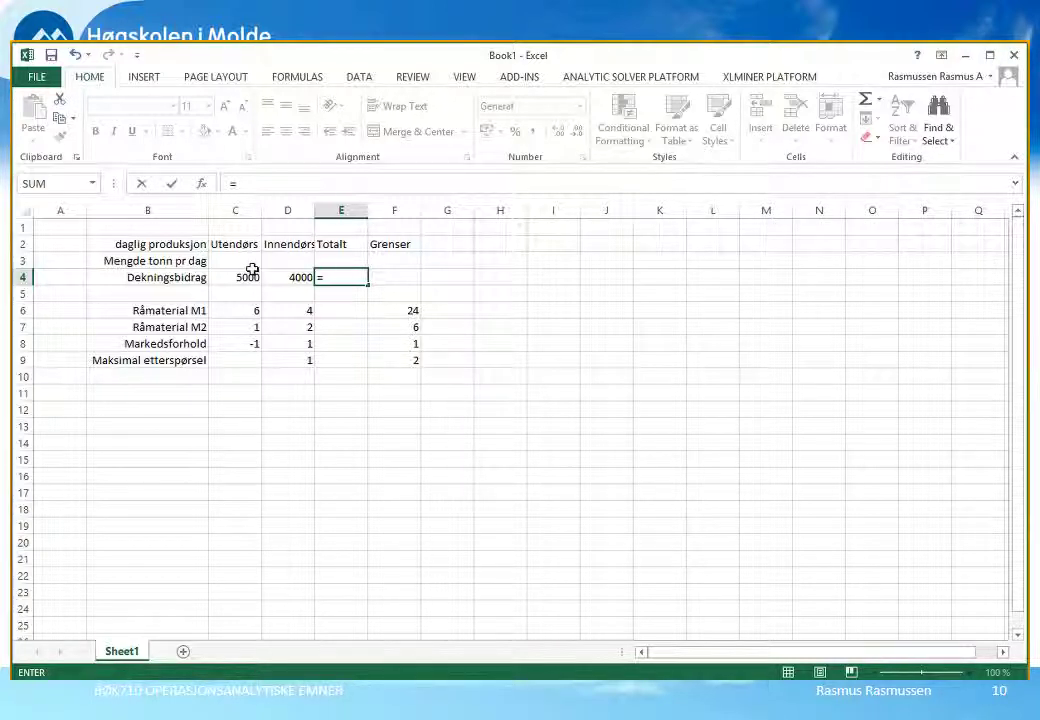
type("sumprodu")
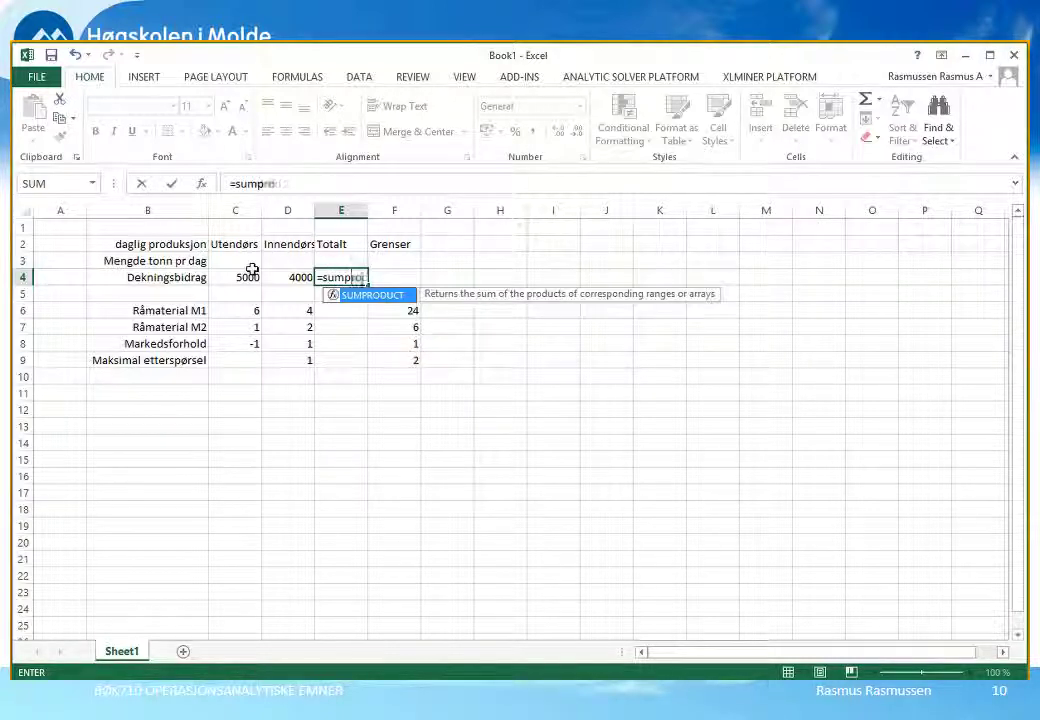
type("ct(")
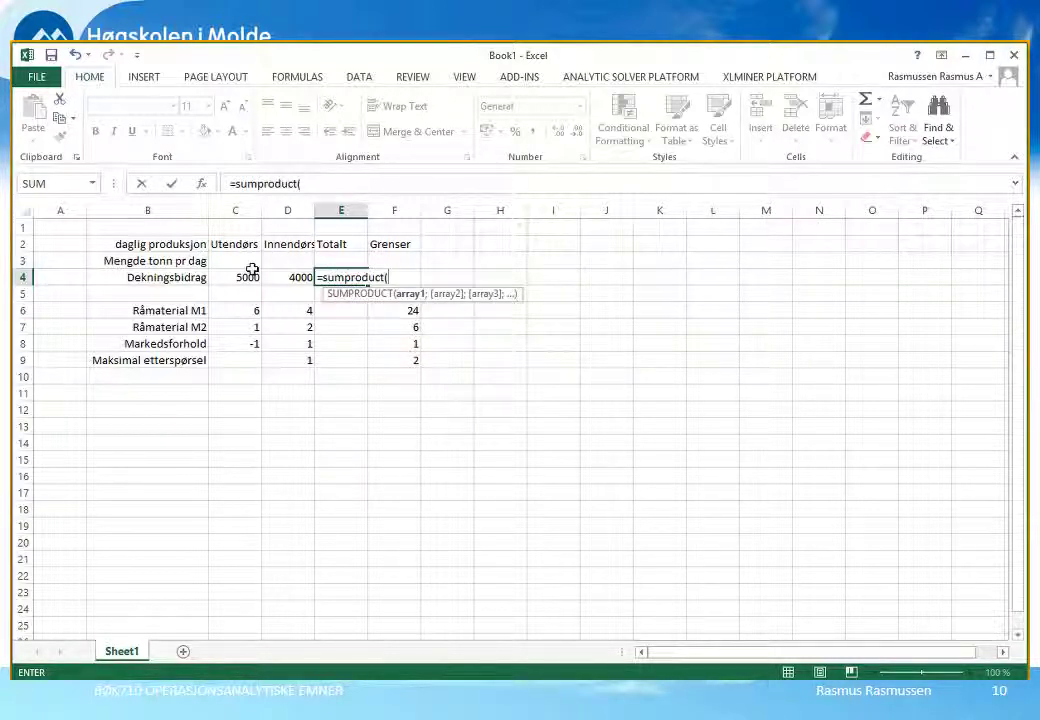
left_click_drag(235, 265, 282, 265)
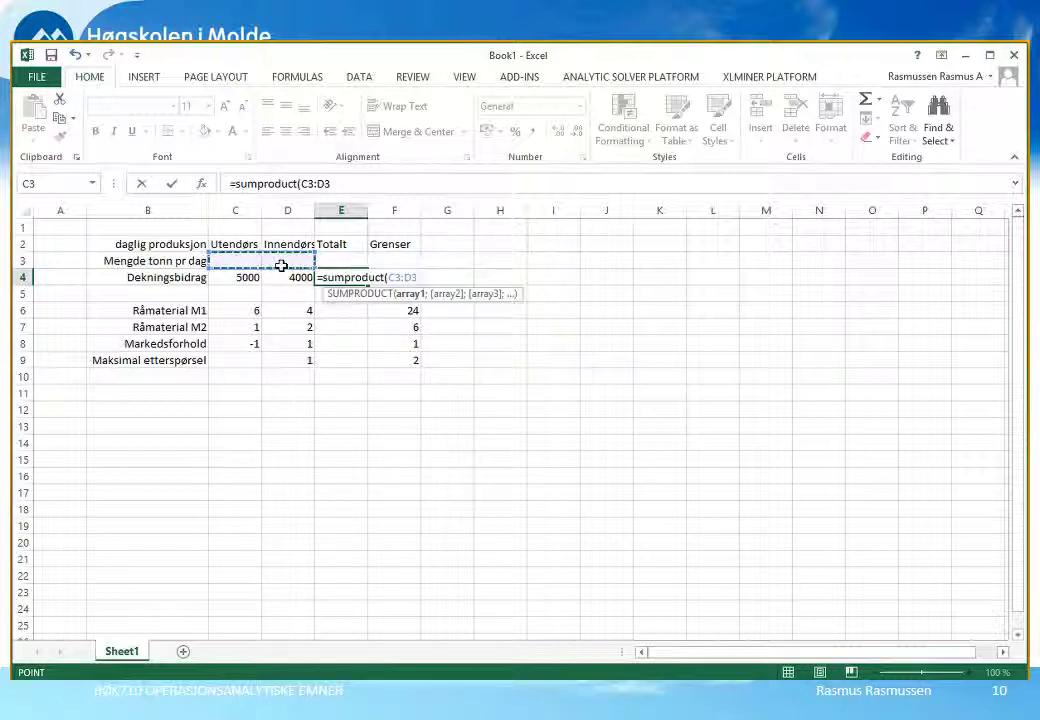
key("F4")
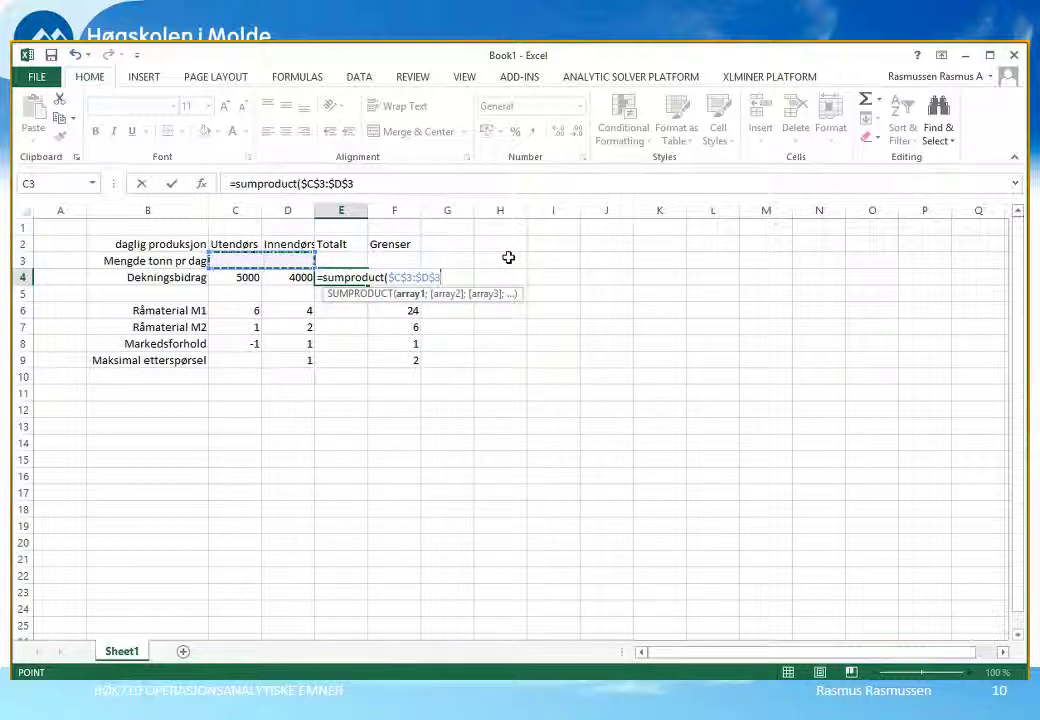
type(";")
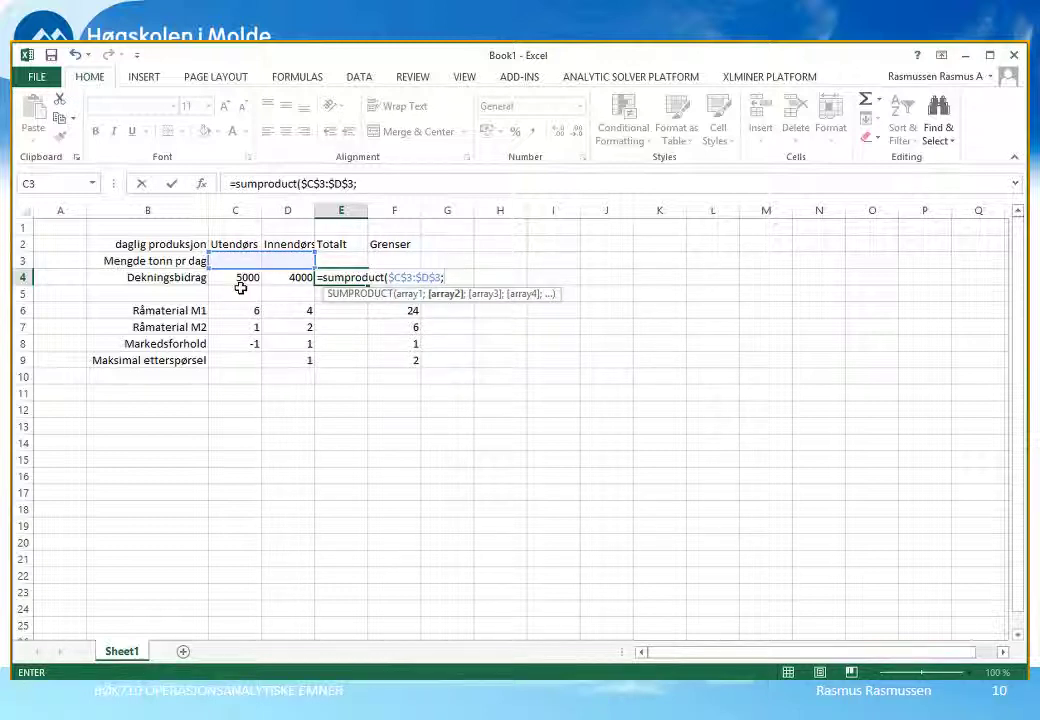
left_click_drag(237, 285, 272, 281)
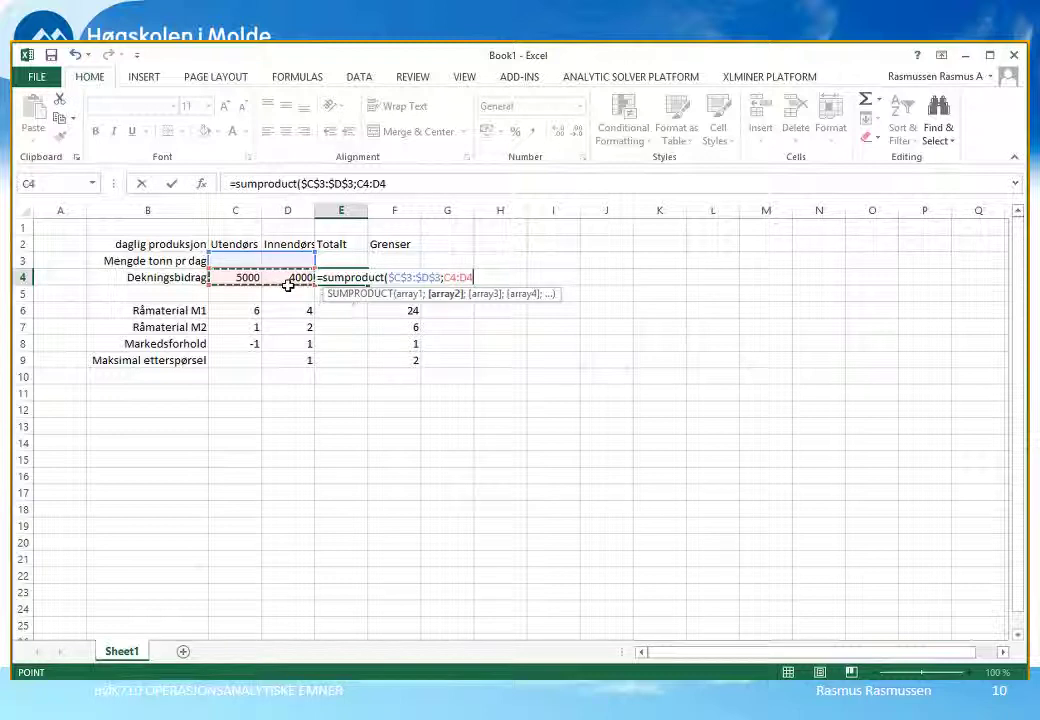
type(")")
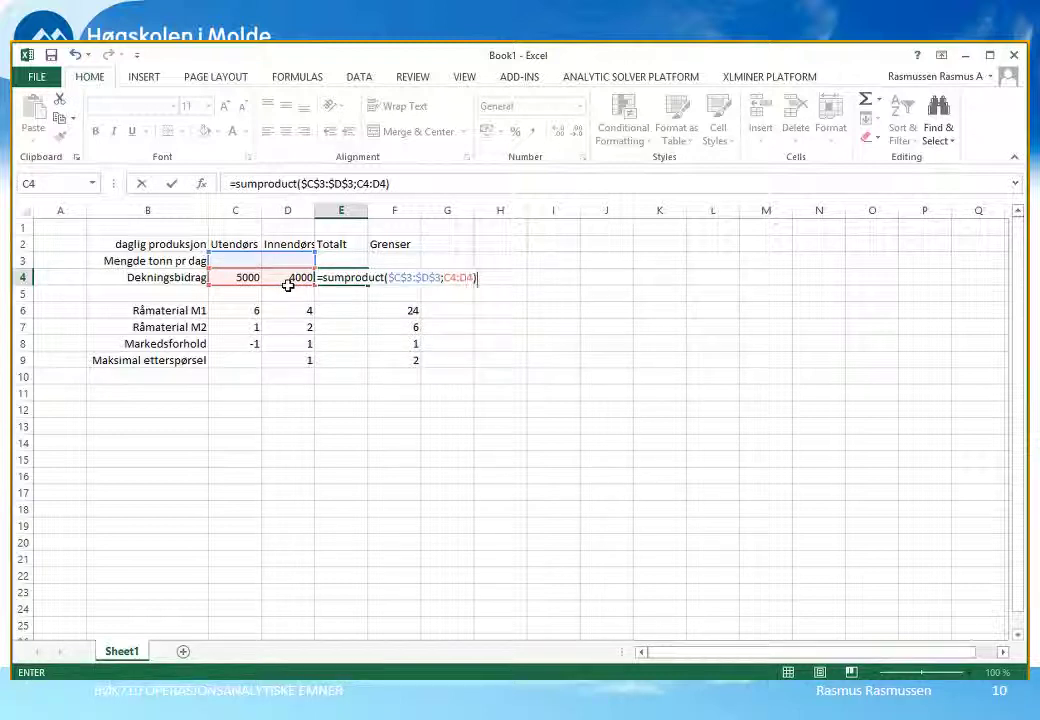
key("Return")
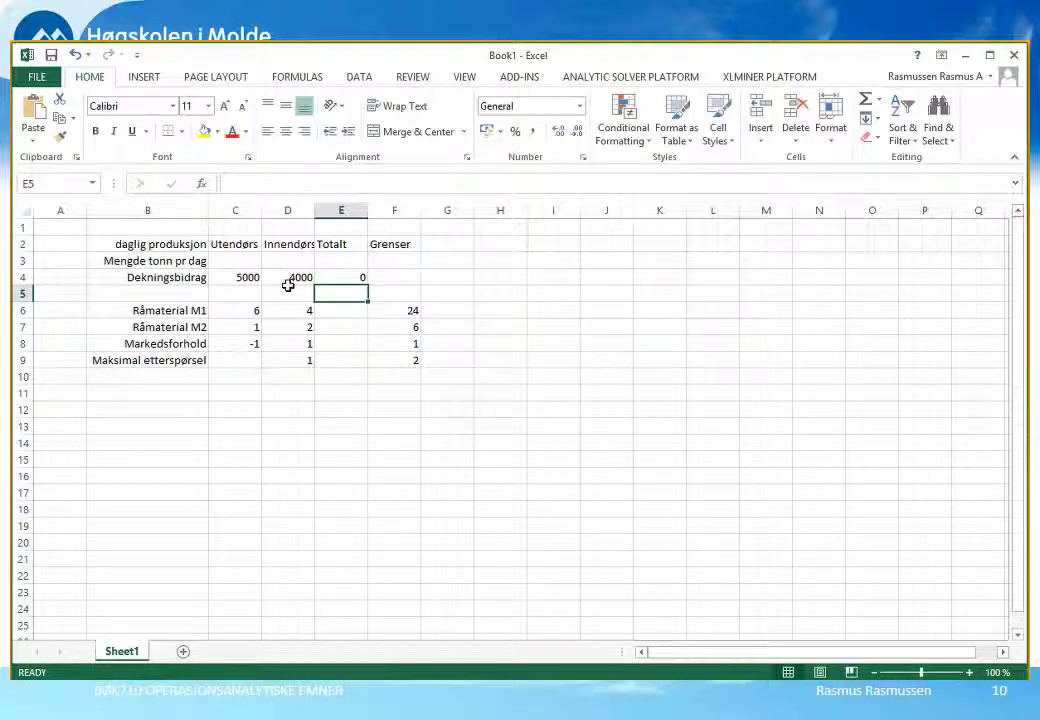
Enter trial quantities of 1 for Utendørs in C3 and 1 for Innendørs in D3.
left_click(360, 282)
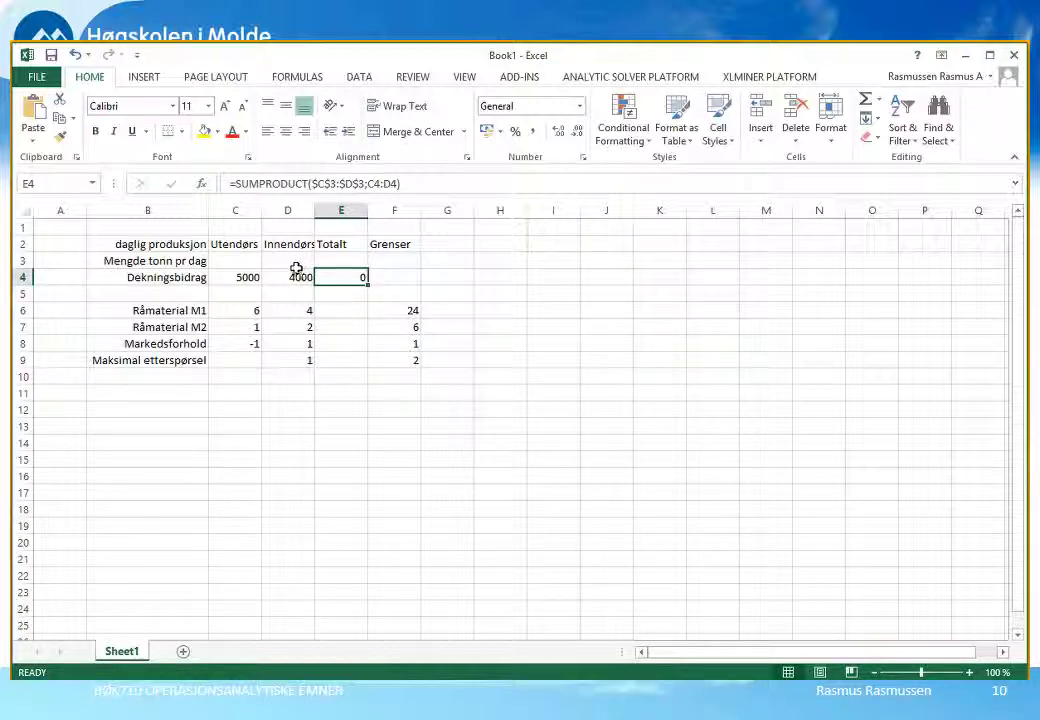
left_click(256, 265)
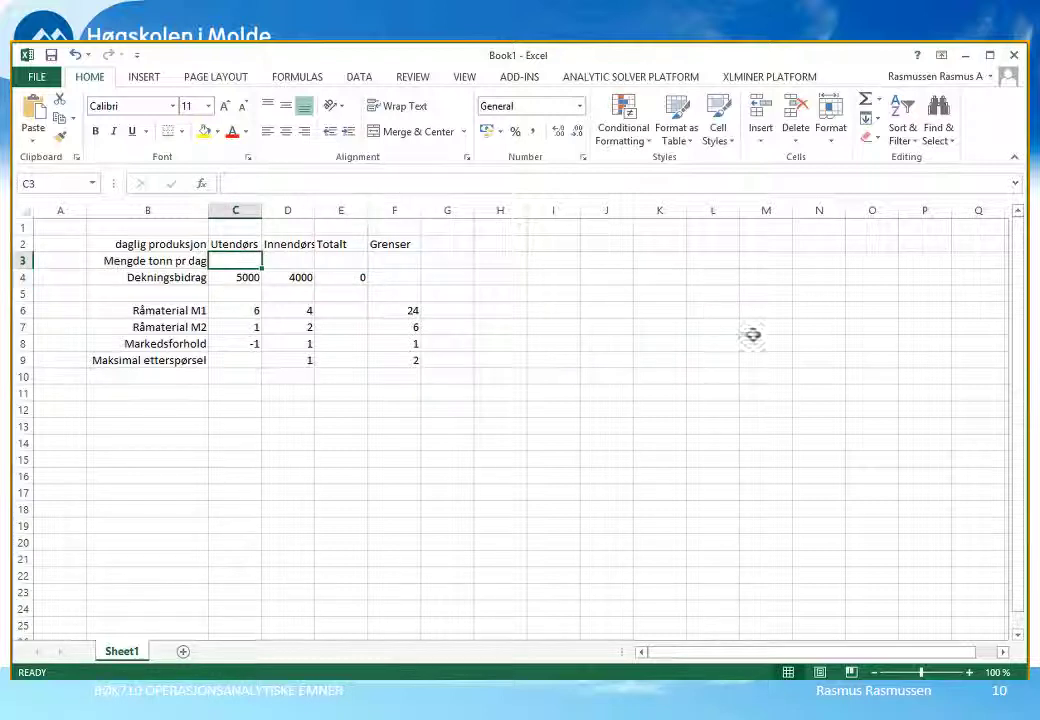
type("1")
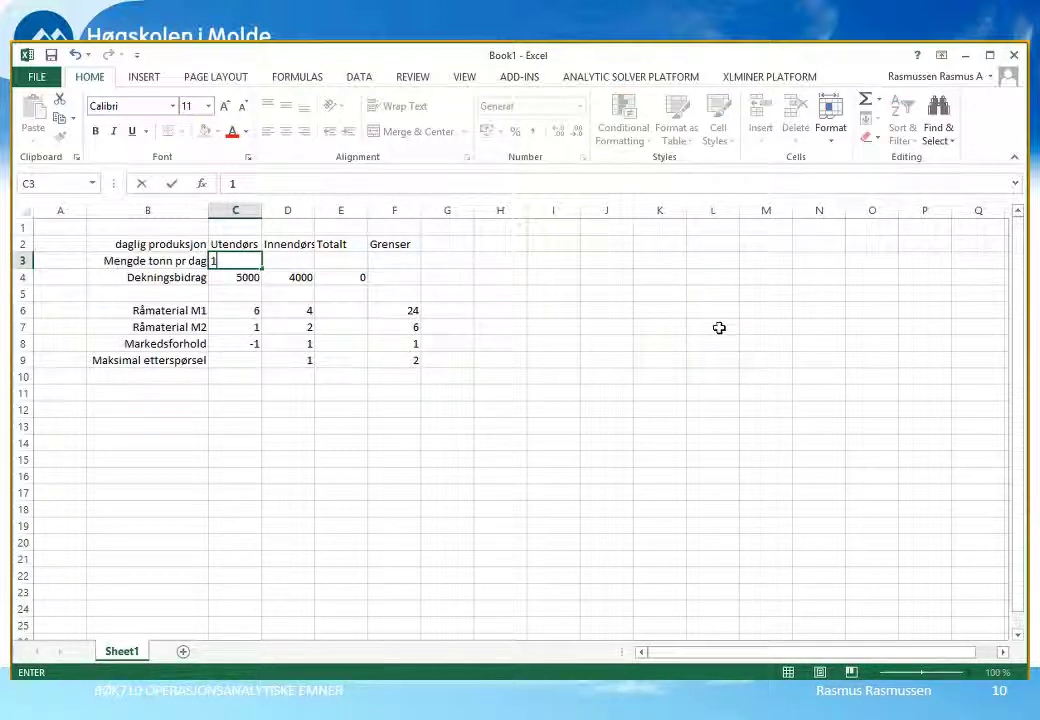
key("Tab")
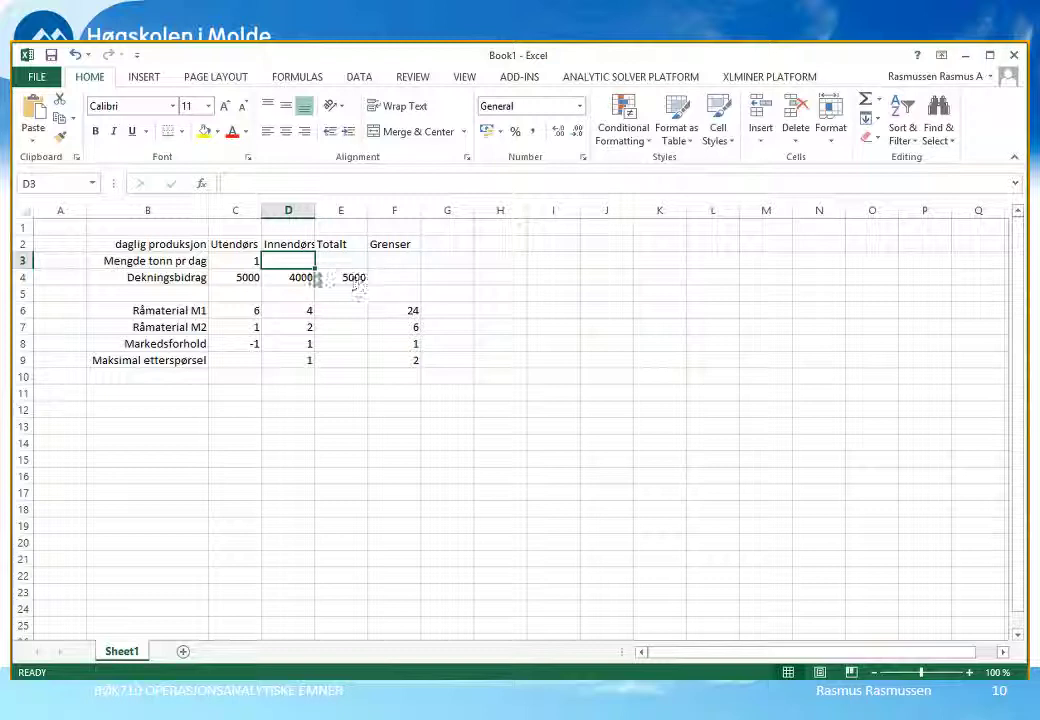
type("1")
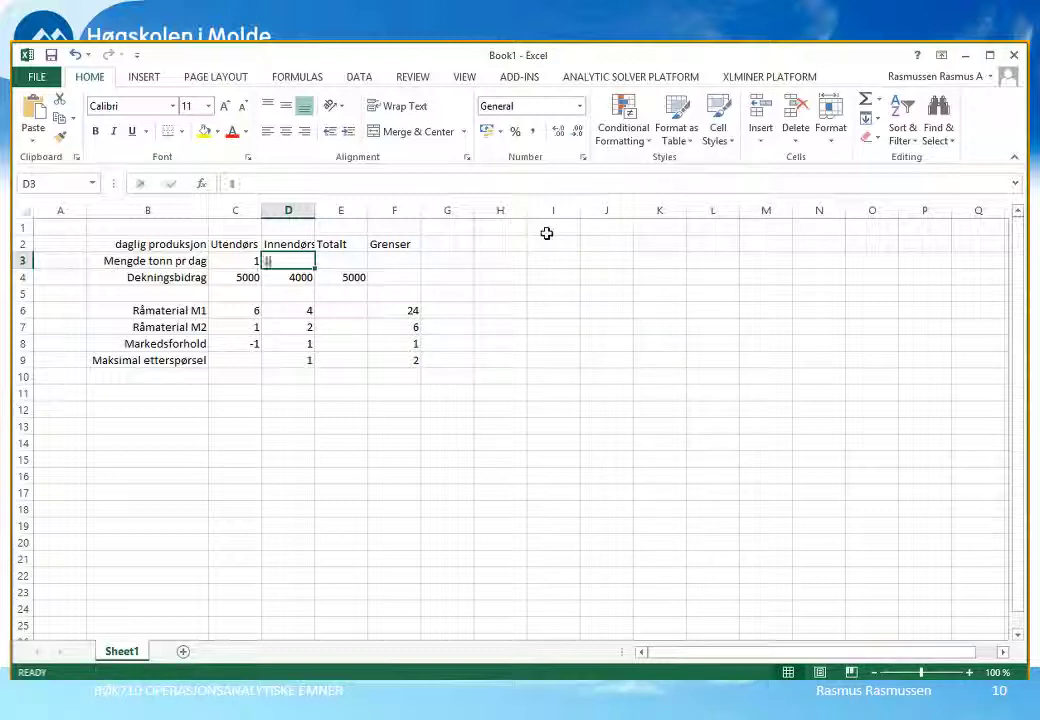
key("Tab")
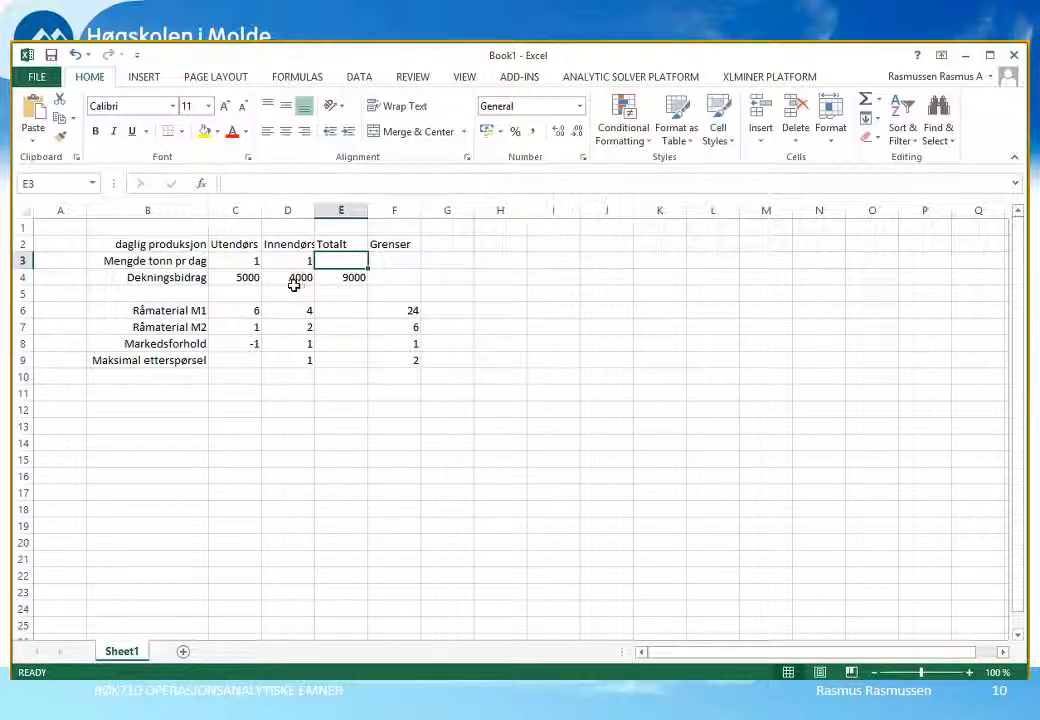
Format the total Dekningsbidrag in E4 with a red font and bold.
left_click(361, 283)
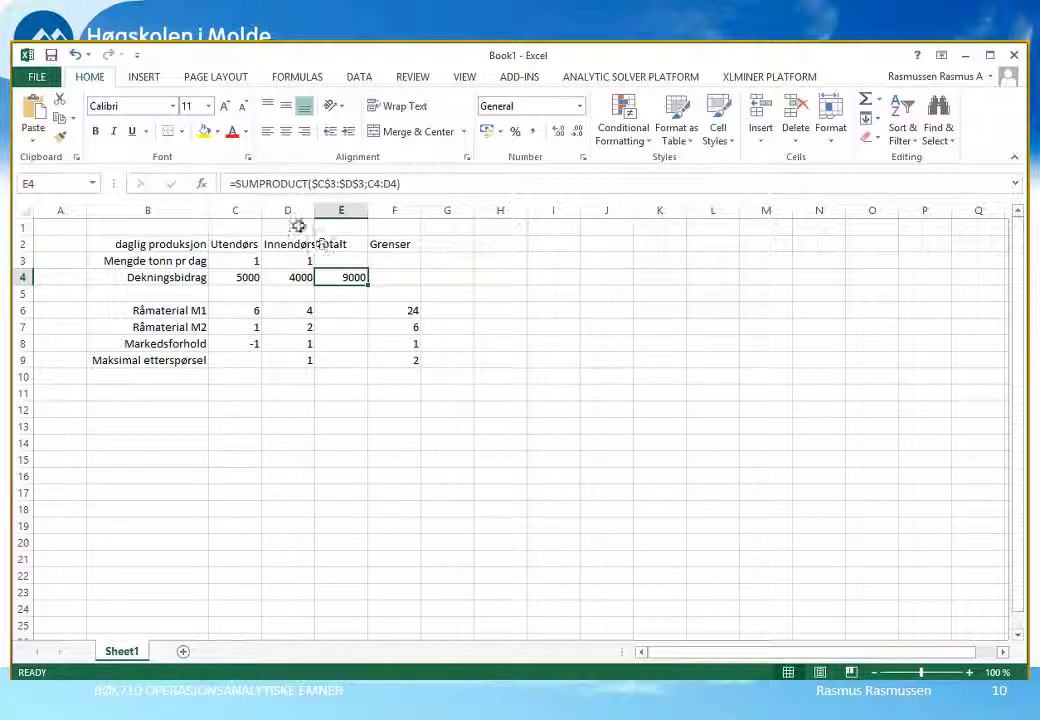
left_click(231, 132)
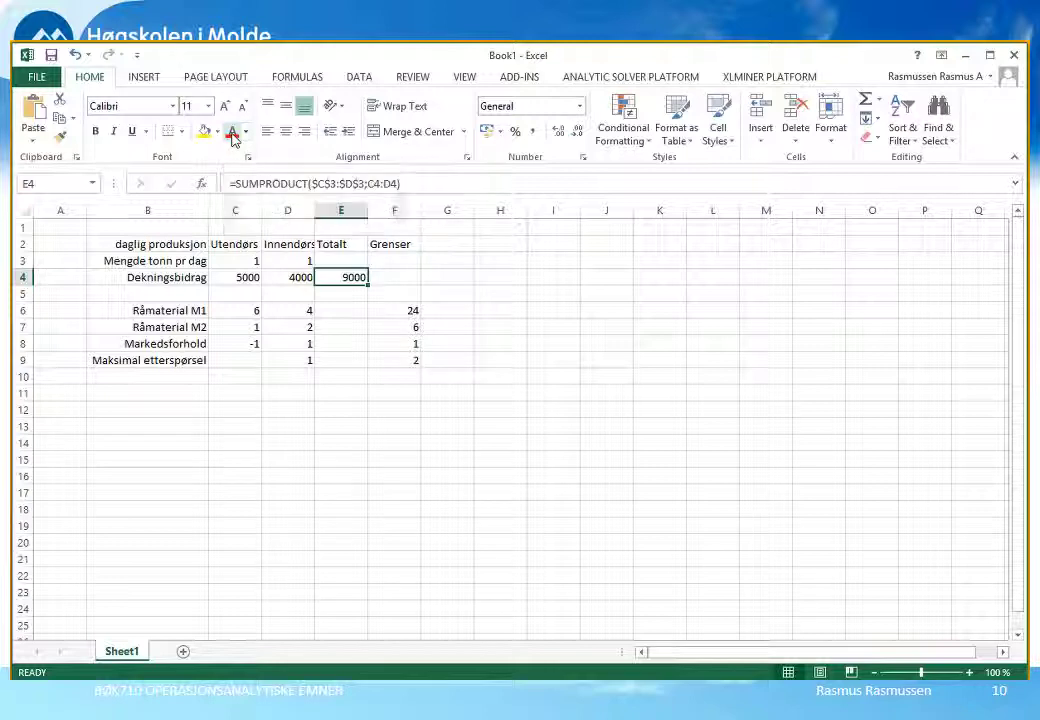
left_click(95, 132)
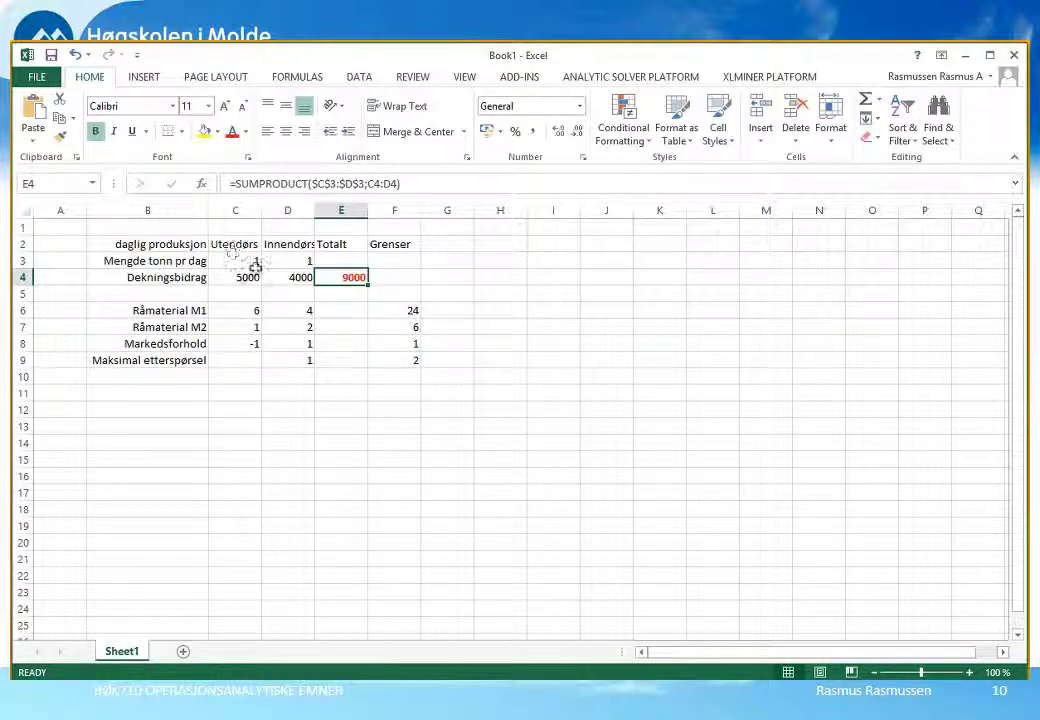
Format the production quantities in C3:D3 with the standard blue font colour and bold.
left_click_drag(248, 266, 283, 269)
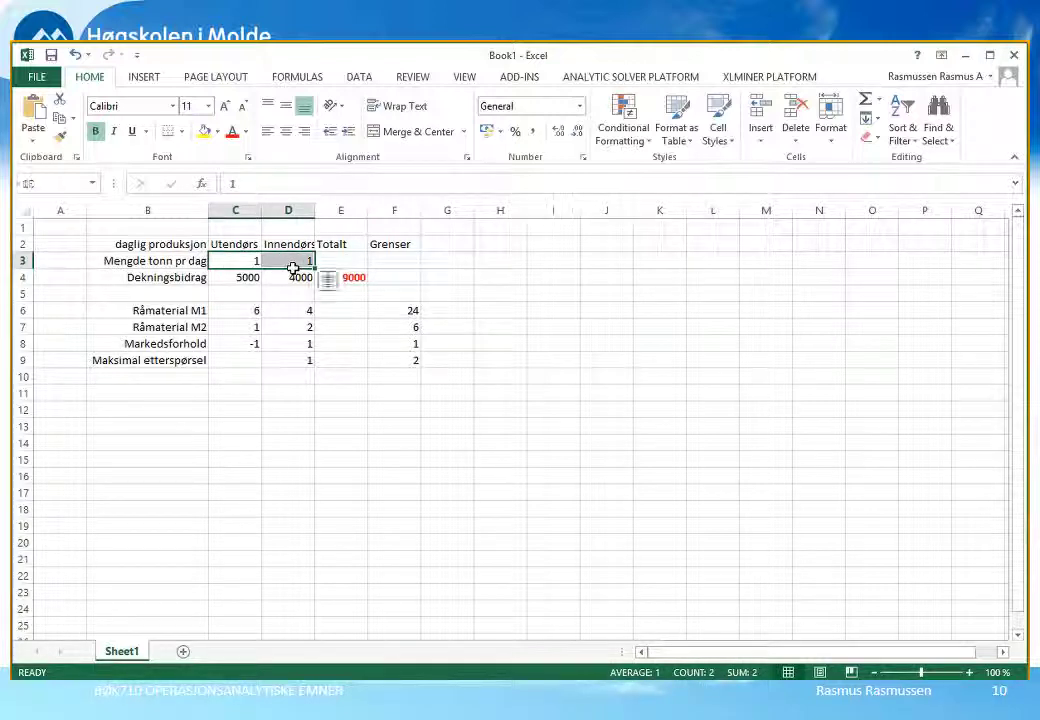
left_click(246, 133)
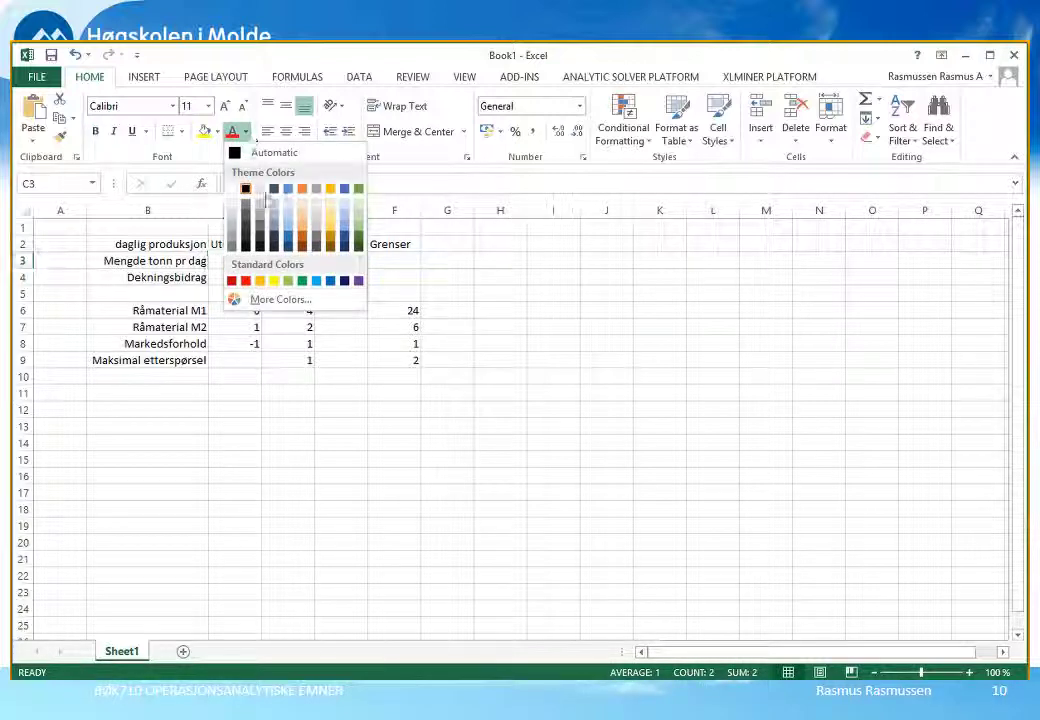
left_click(331, 281)
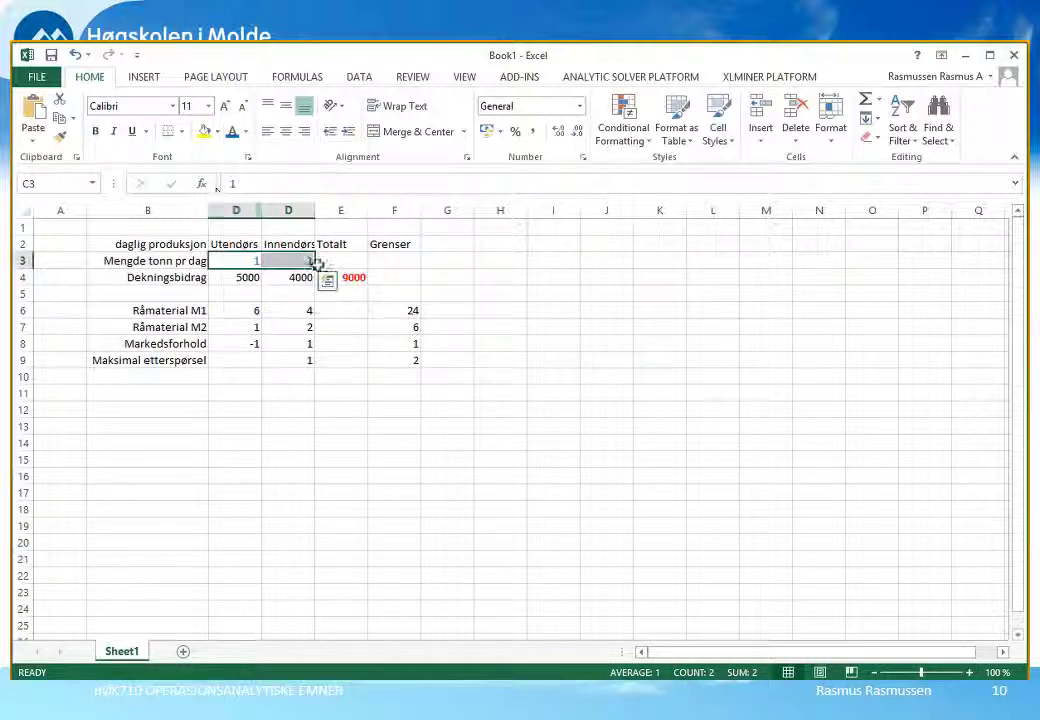
left_click(96, 132)
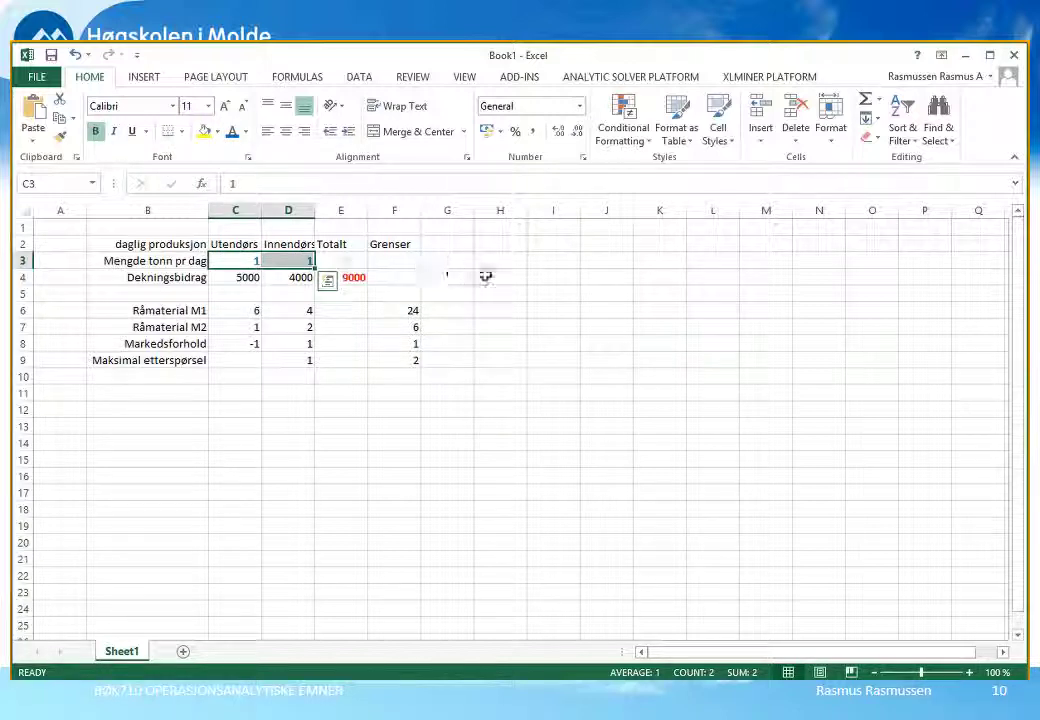
left_click(494, 274)
left_click_drag(245, 264, 300, 264)
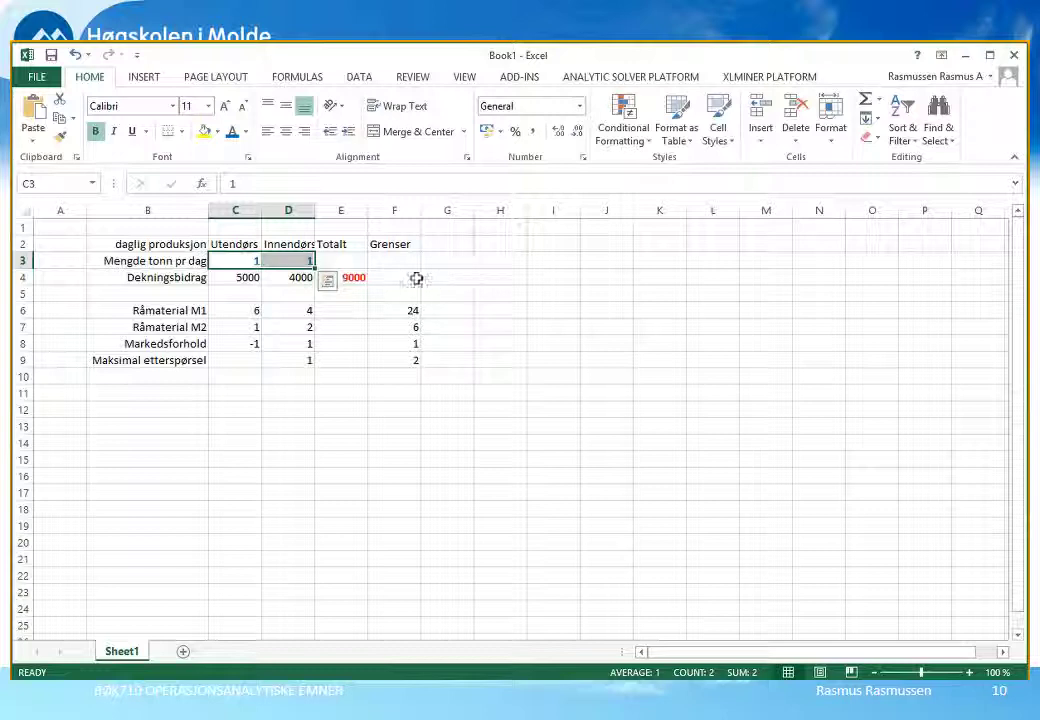
left_click(250, 285, "ctrl")
left_click_drag(250, 287, 293, 358)
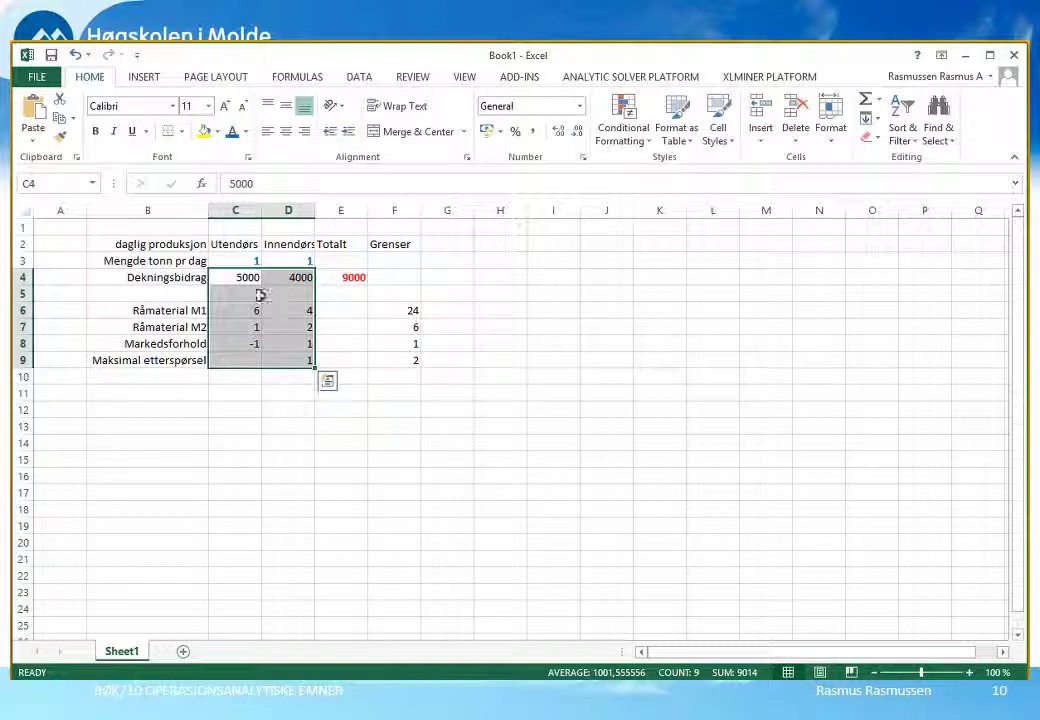
left_click(460, 276)
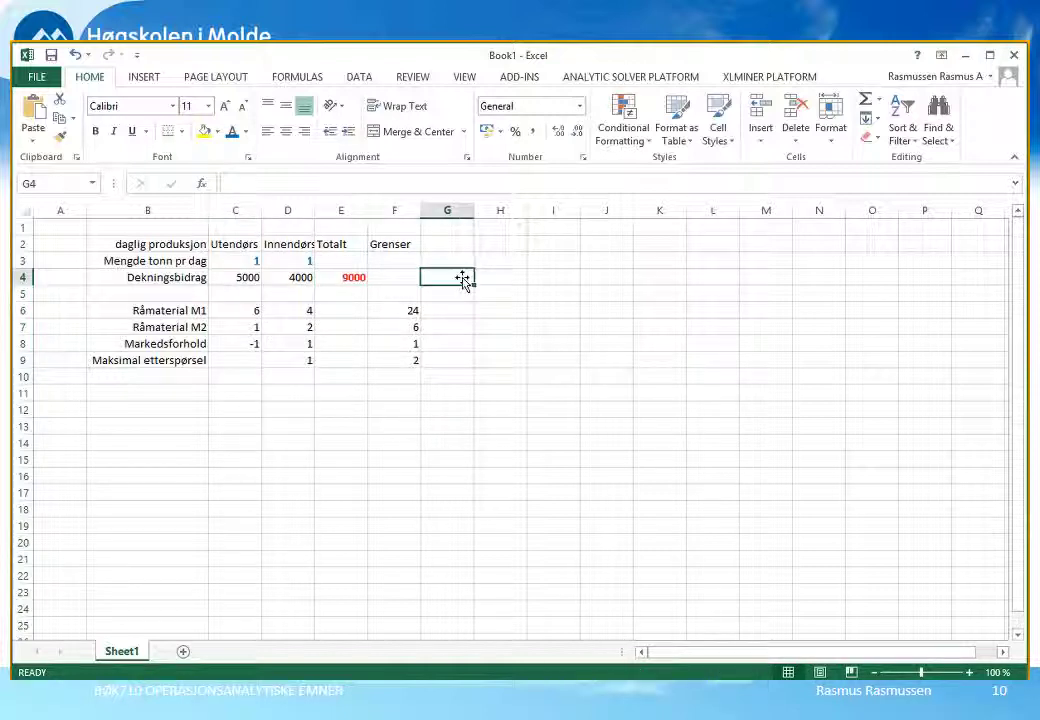
Inspect the SUMPRODUCT formula in E4 and its two referenced ranges, leaving the formula unedited.
left_click(348, 279)
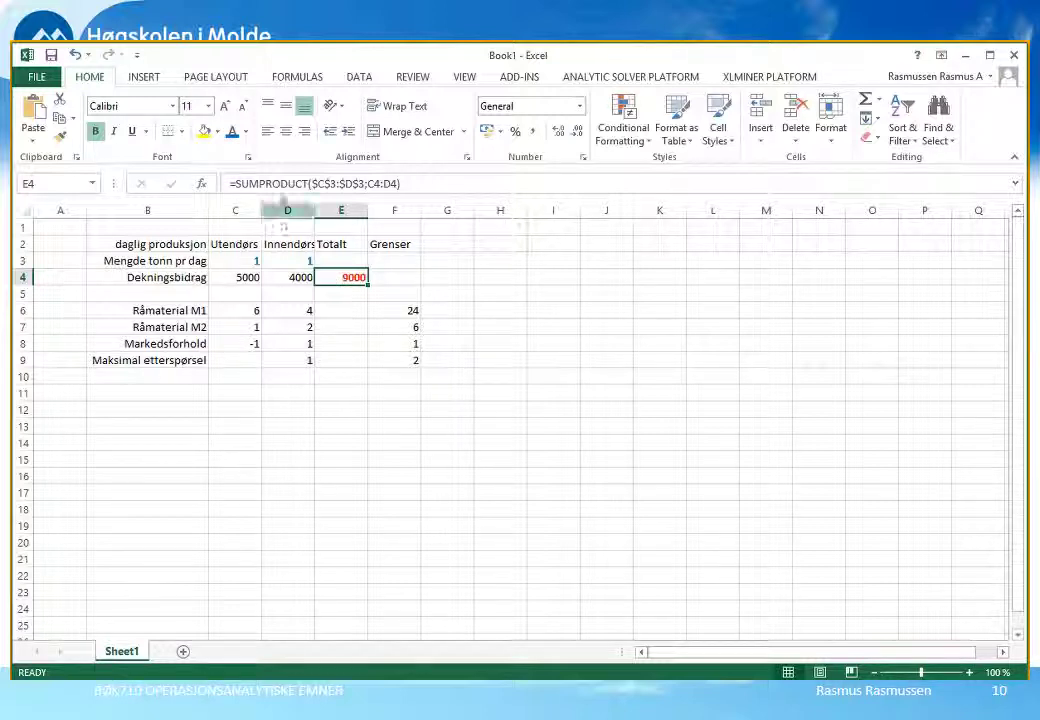
left_click(290, 183)
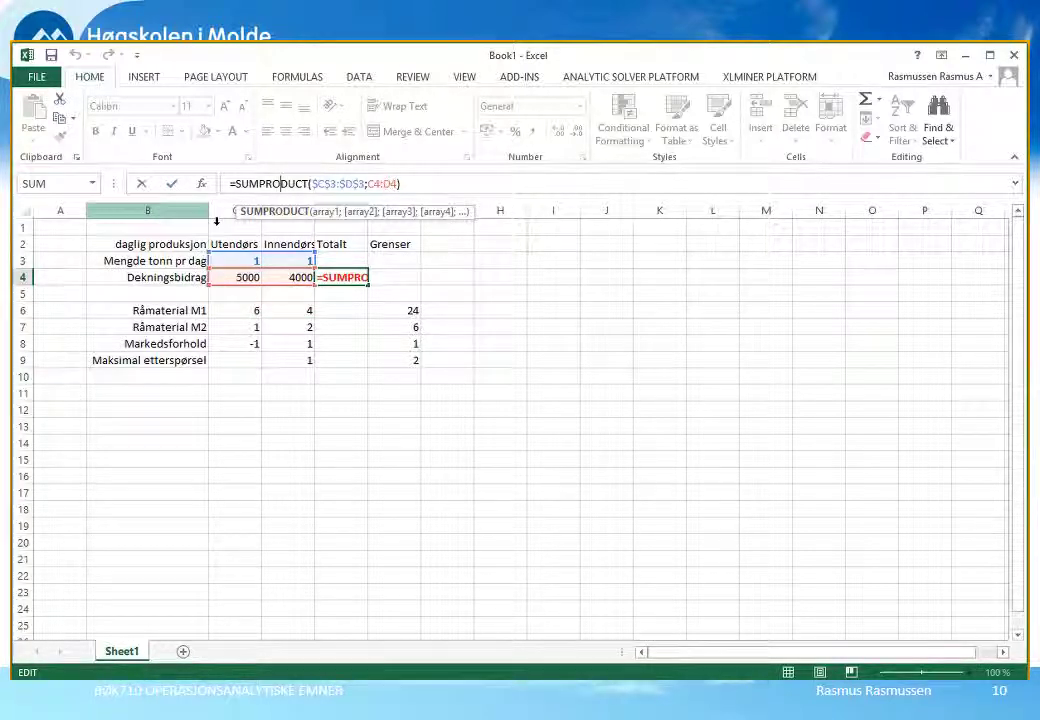
key("Right")
key("Right")
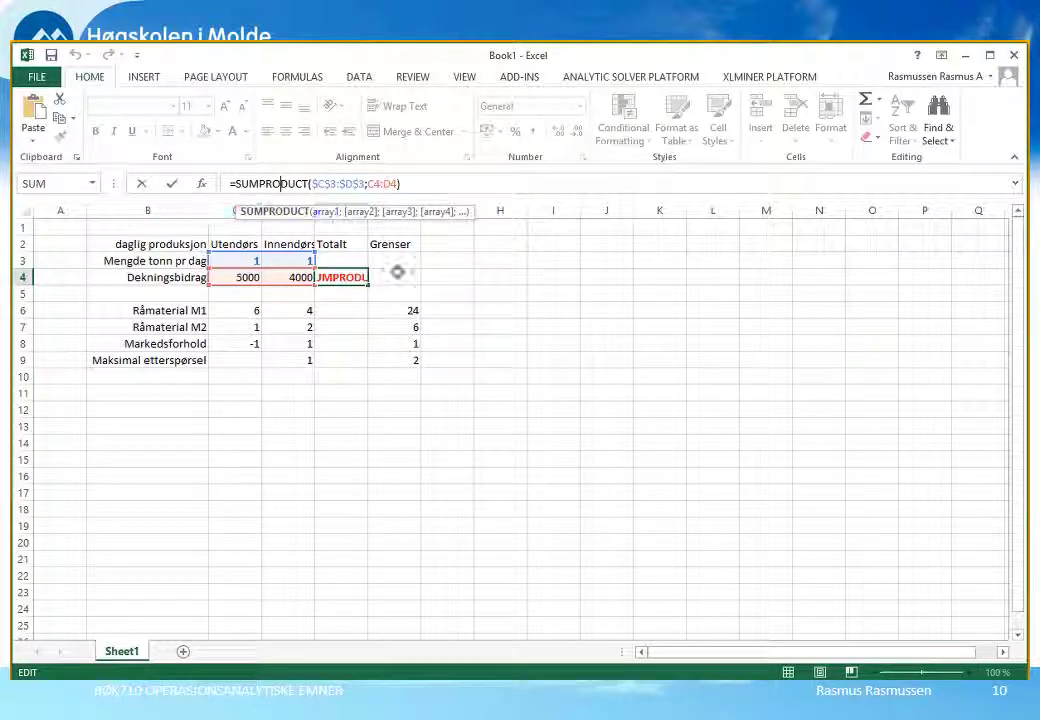
left_click(141, 184)
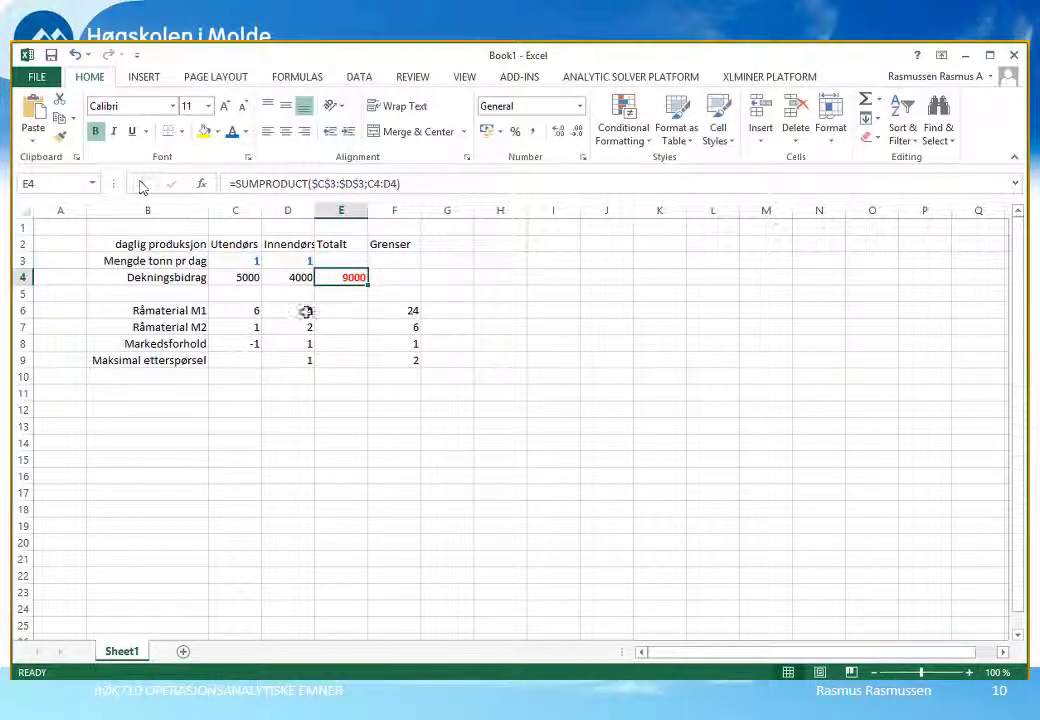
Copy the SUMPRODUCT formula from E4 into the constraint totals E6:E9 with a regular paste.
left_click_drag(341, 315, 343, 364)
right_click(341, 363)
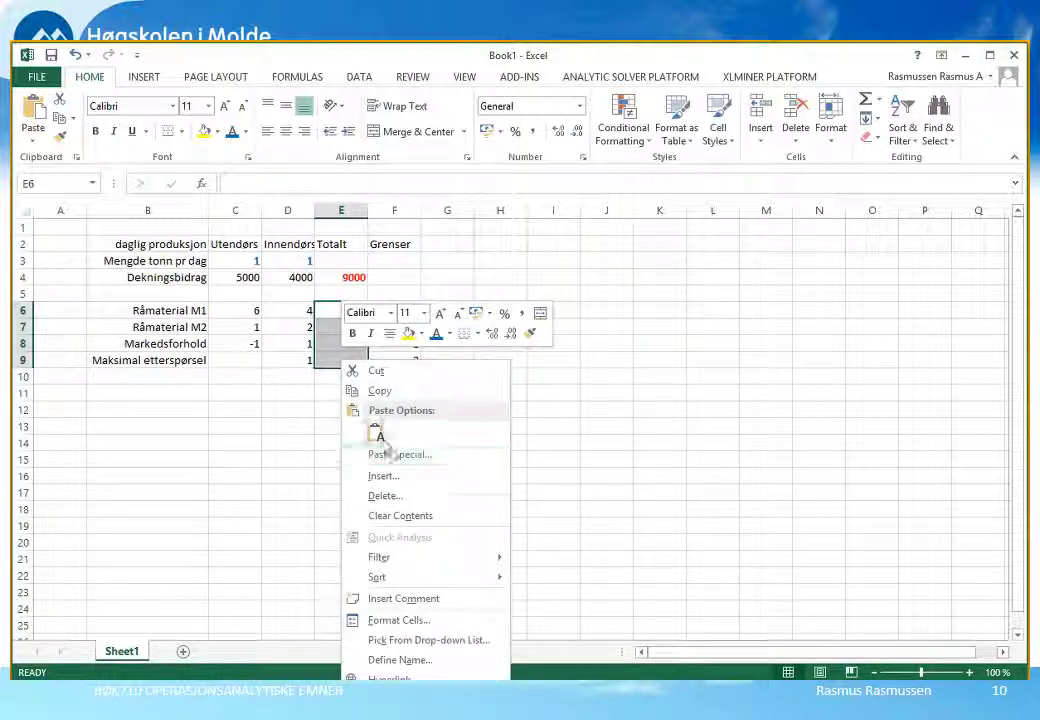
left_click(358, 280)
left_click(358, 280)
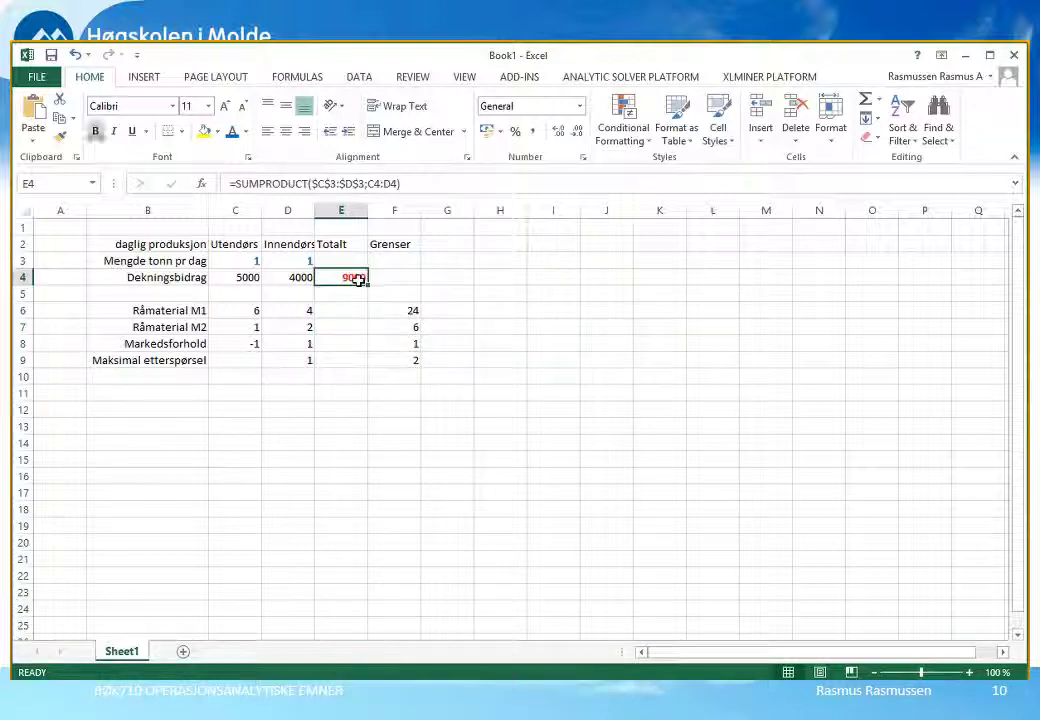
key("ctrl+c")
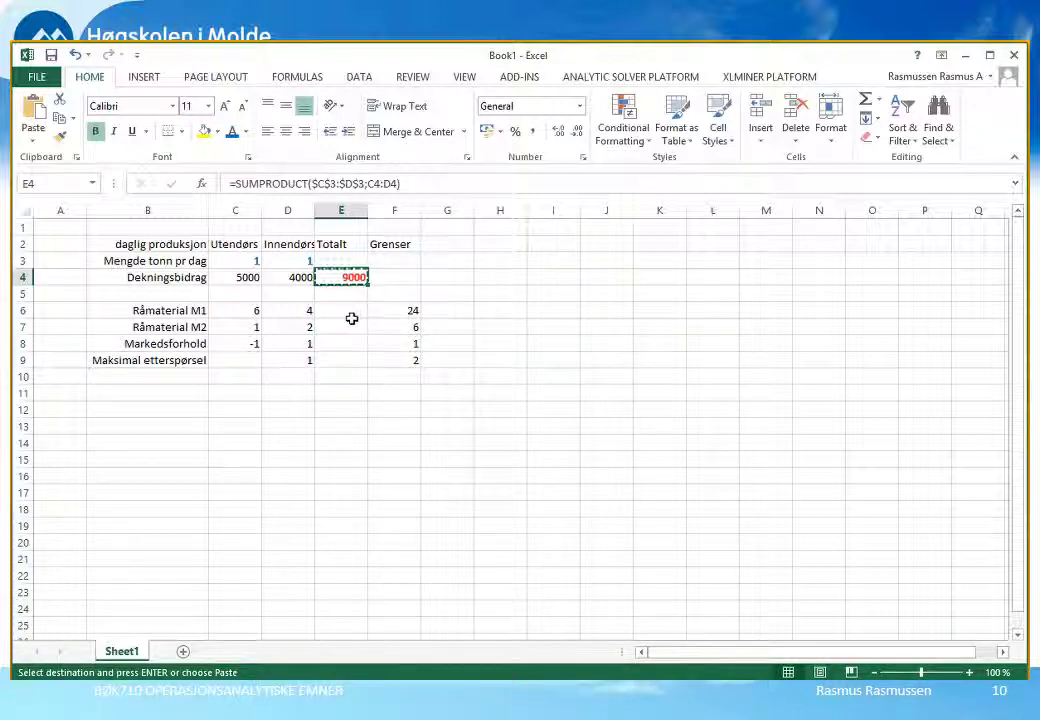
left_click_drag(350, 316, 350, 360)
right_click(350, 360)
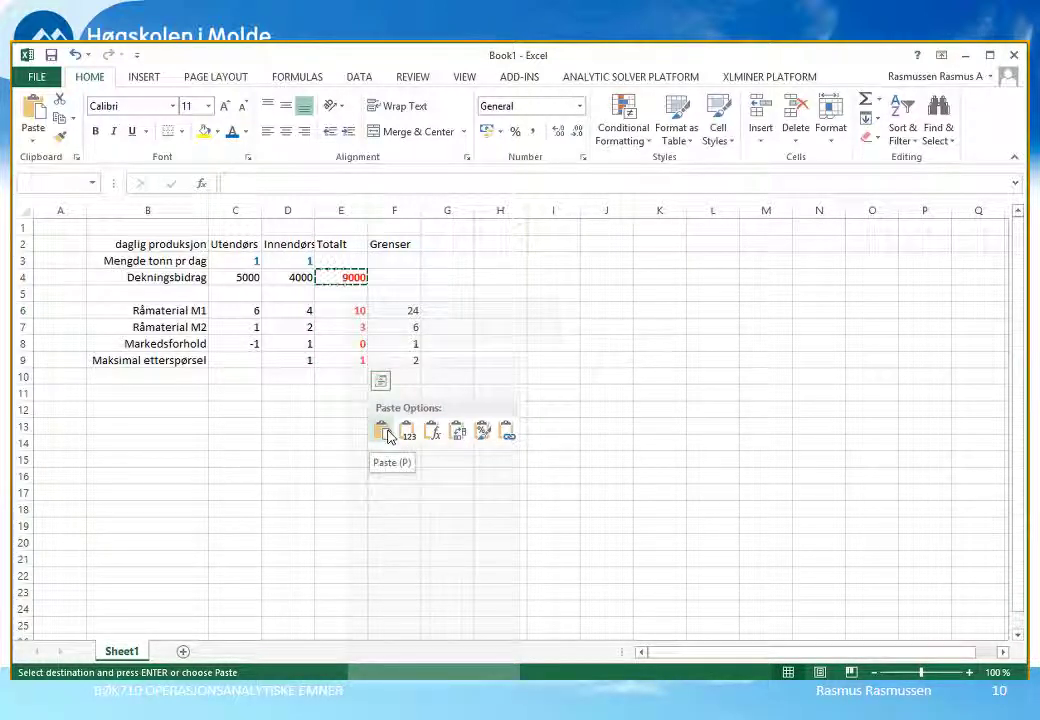
left_click(384, 432)
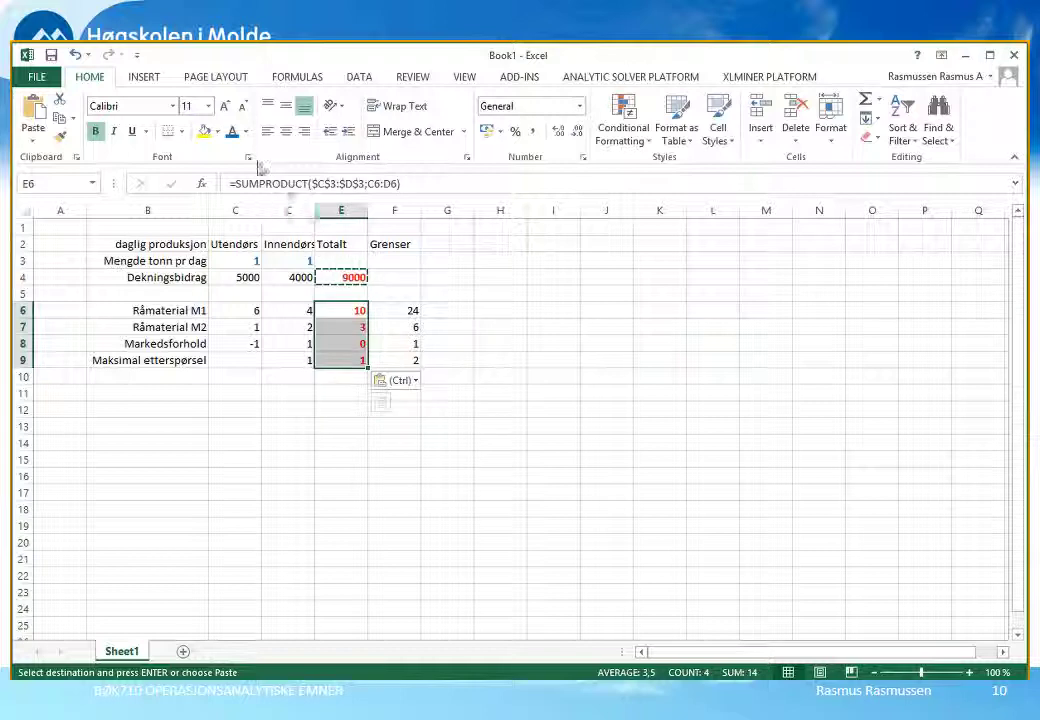
Format the constraint totals in E6:E9 with the standard green font colour and check the ranges referenced by the formula in E6.
left_click(246, 132)
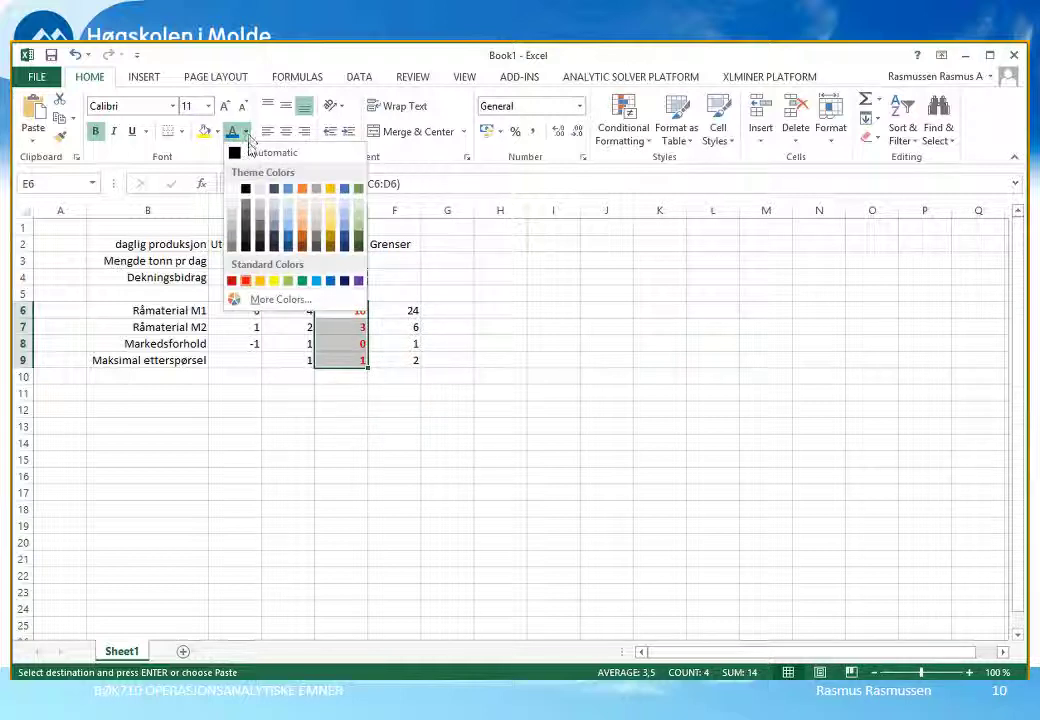
left_click(302, 280)
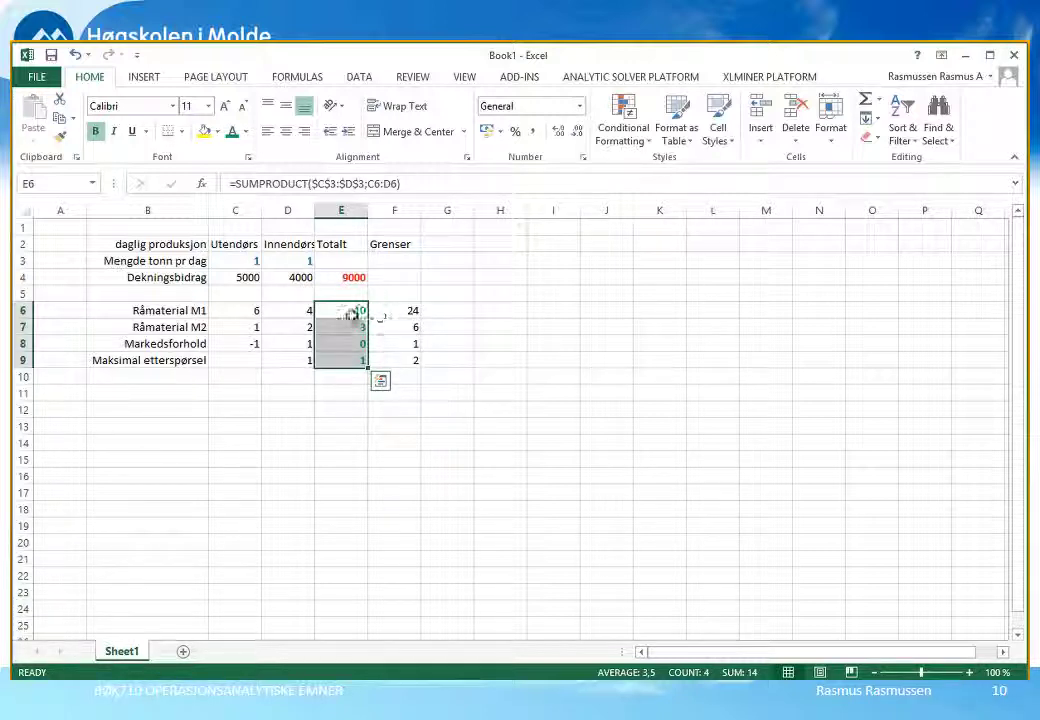
left_click(352, 315)
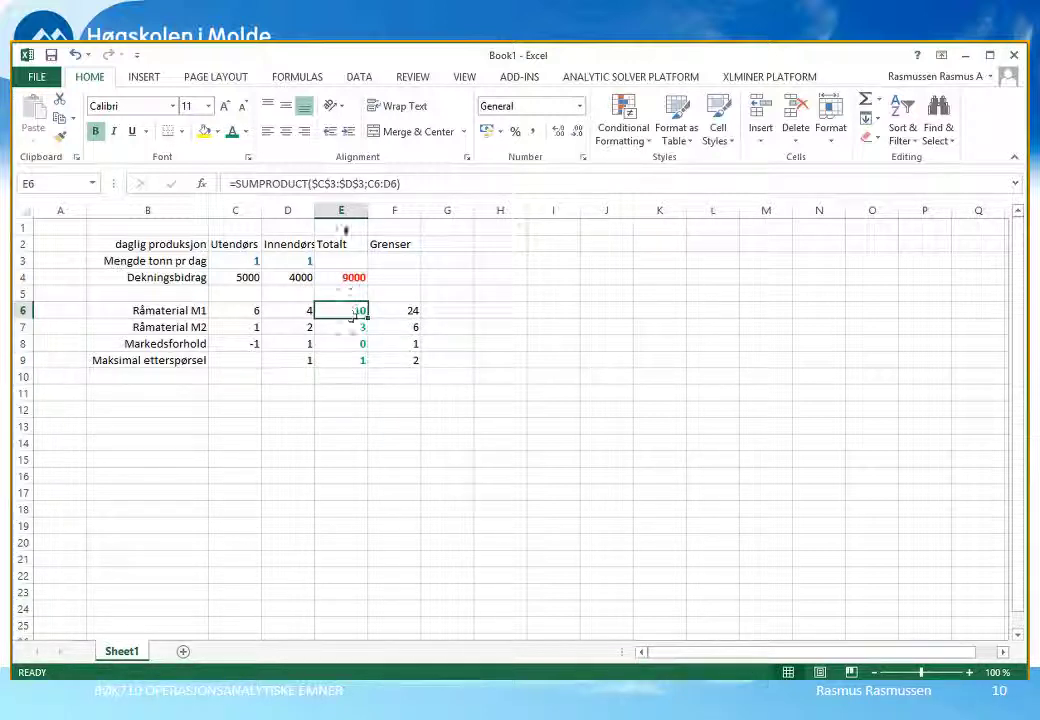
left_click(308, 183)
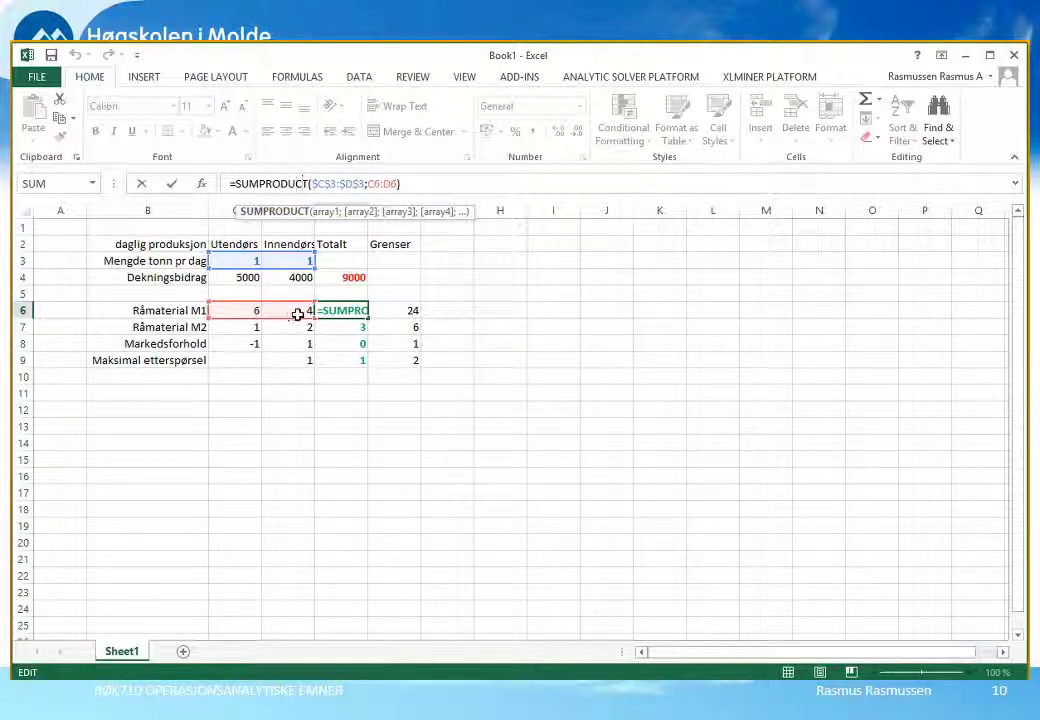
left_click(170, 183)
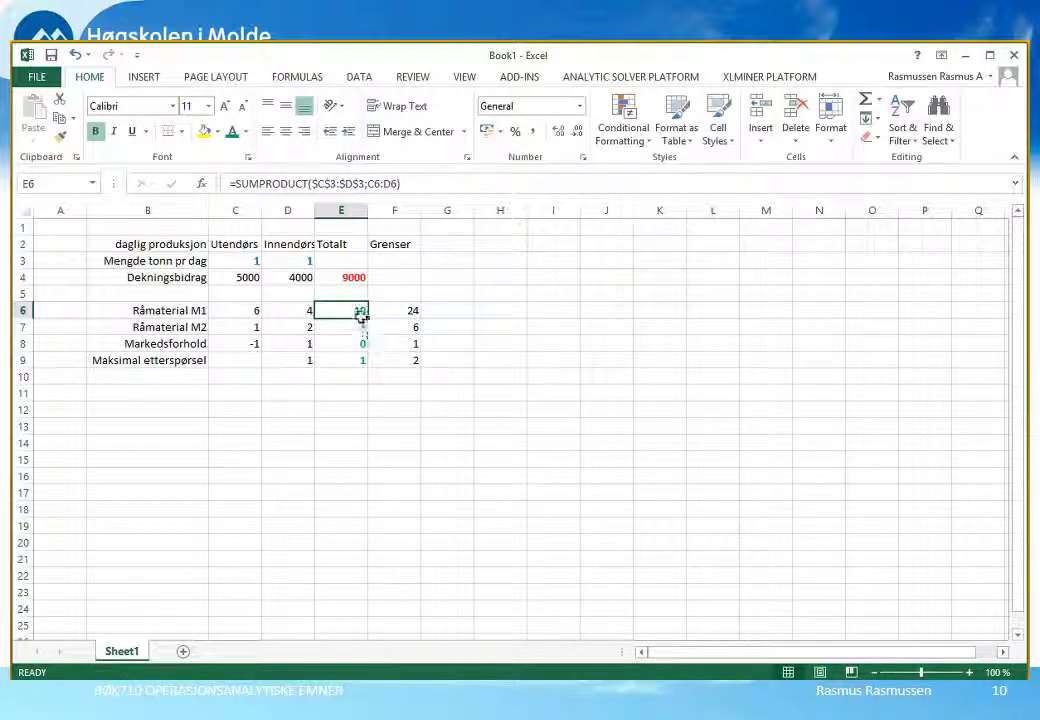
Clear the Innendørs quantity in D3 and review the totals in E4 and E6:E9.
left_click(297, 264)
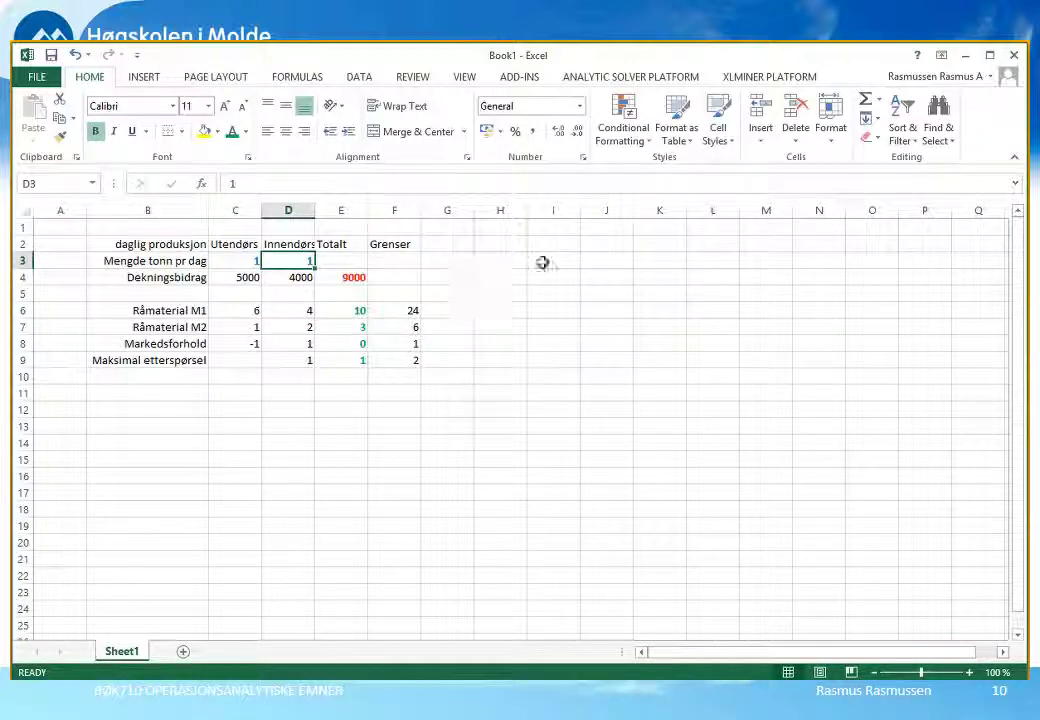
key("Delete")
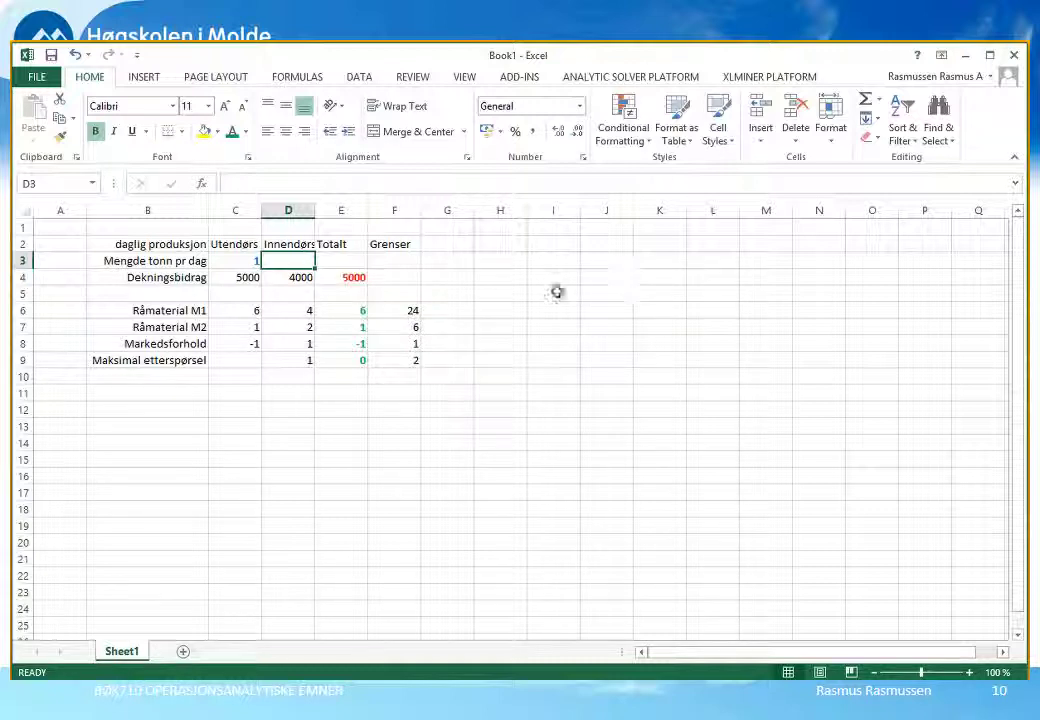
left_click(355, 313)
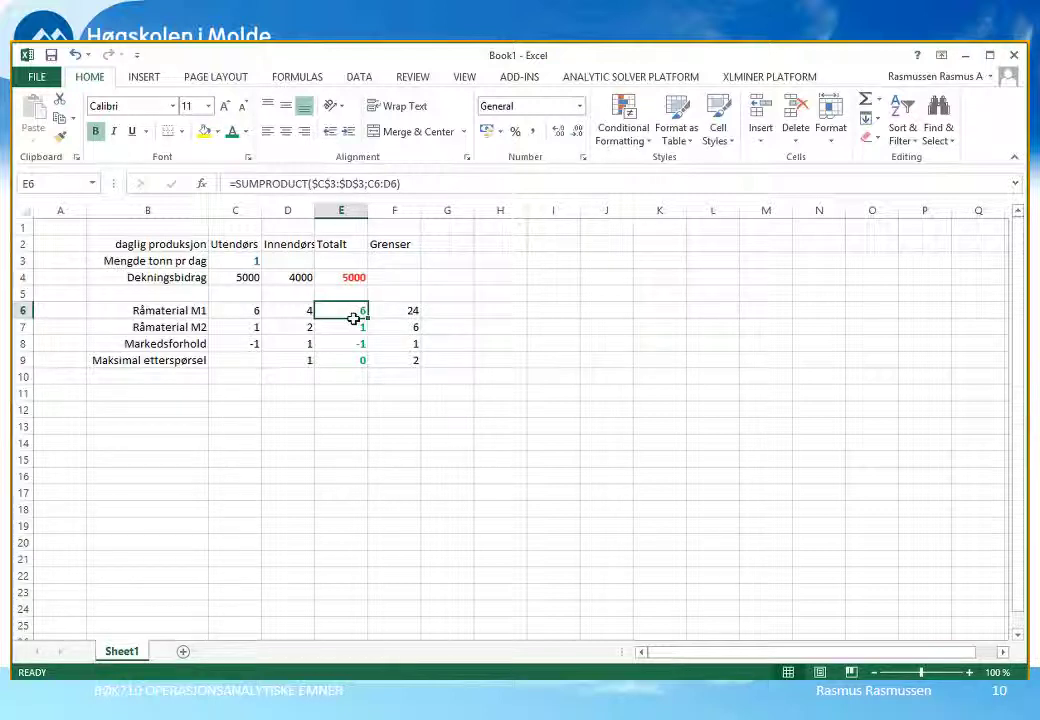
left_click_drag(354, 318, 360, 364)
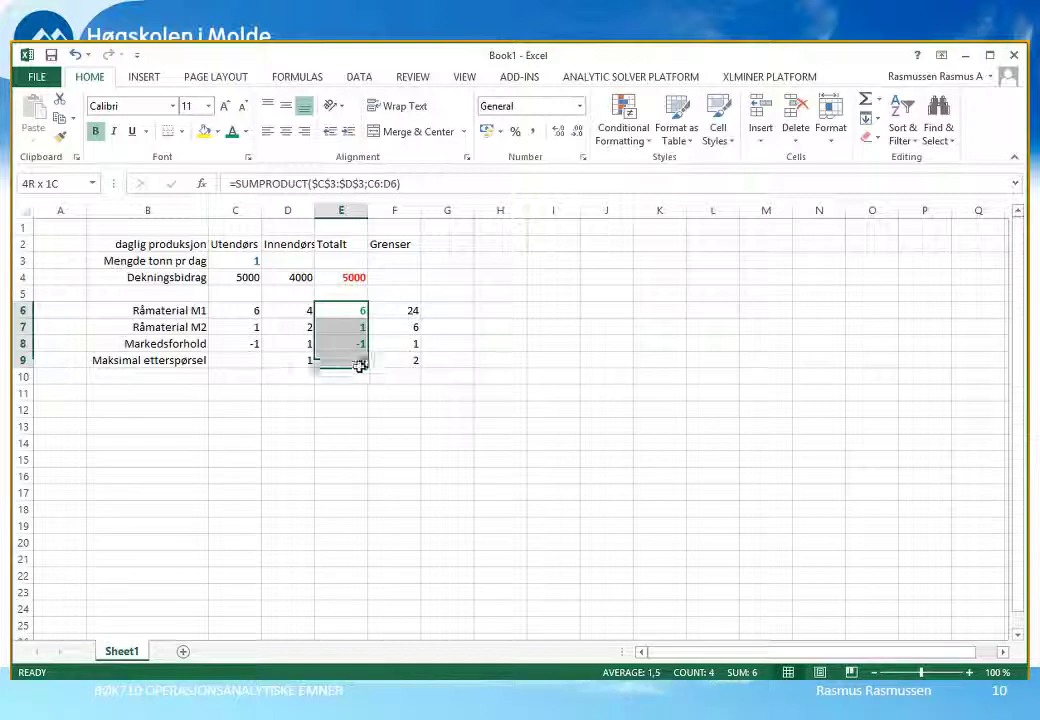
left_click(361, 278)
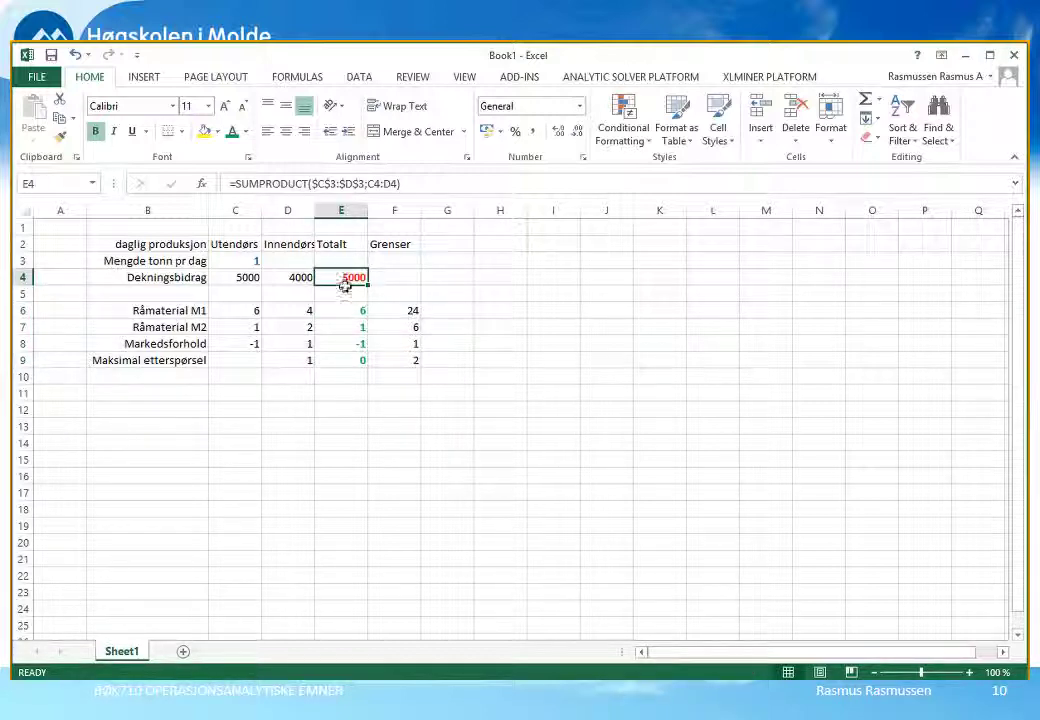
left_click_drag(343, 311, 348, 368)
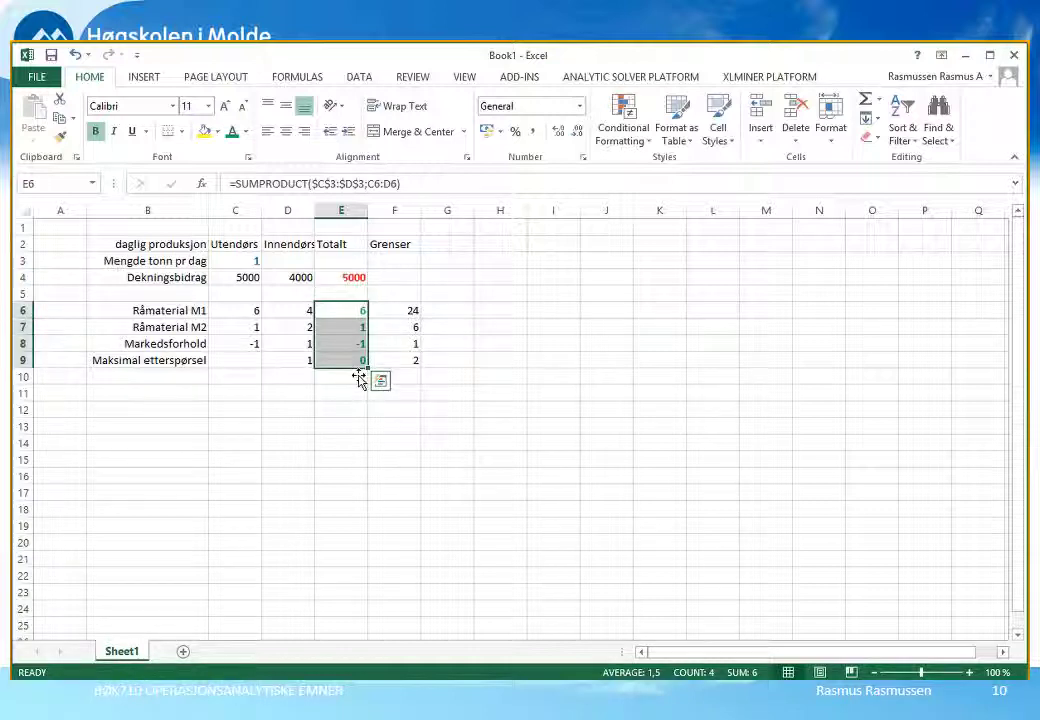
Inspect the formula in E7 and compare the coefficient ranges C7:D7, C6:D6 and C4:D4.
left_click(353, 333)
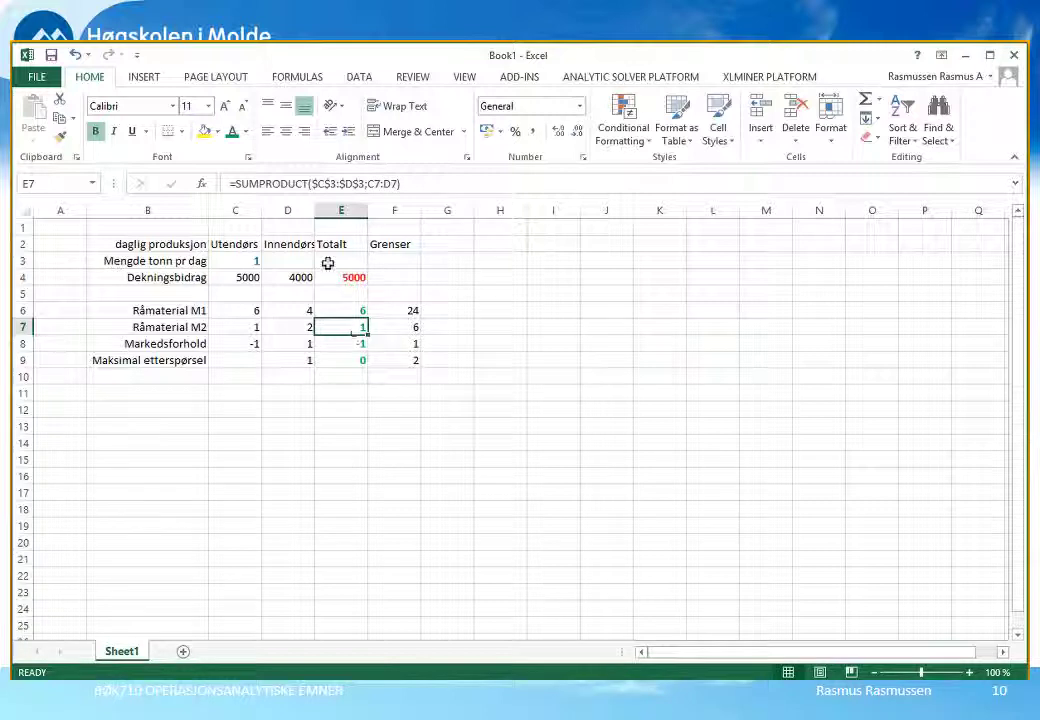
left_click(306, 184)
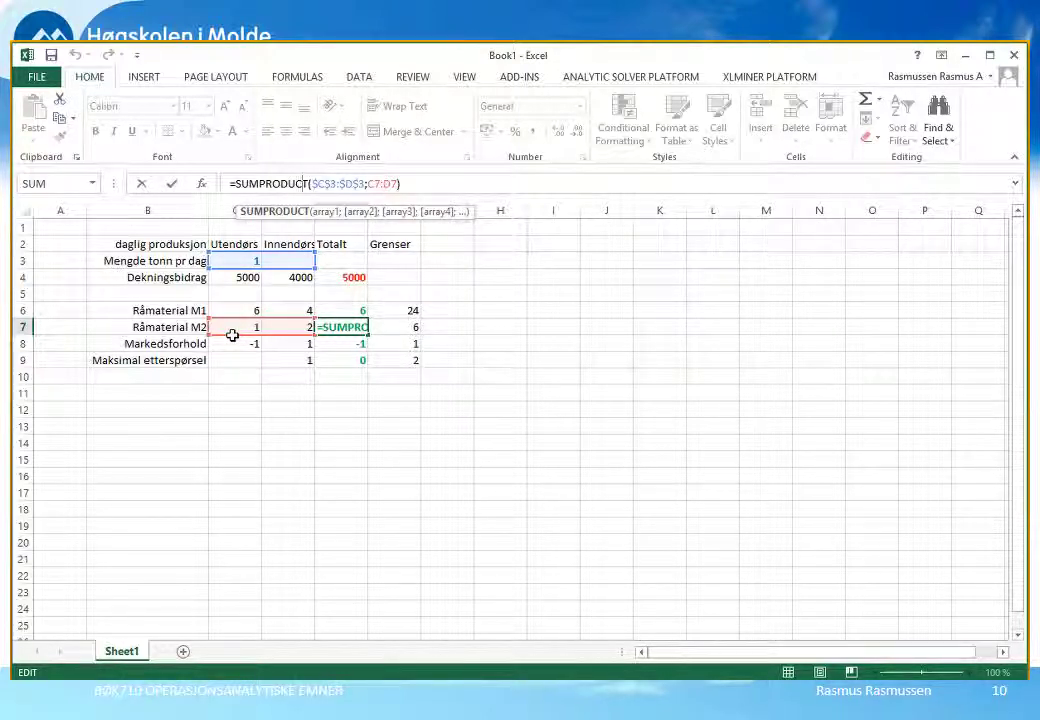
key("Escape")
left_click_drag(232, 335, 279, 334)
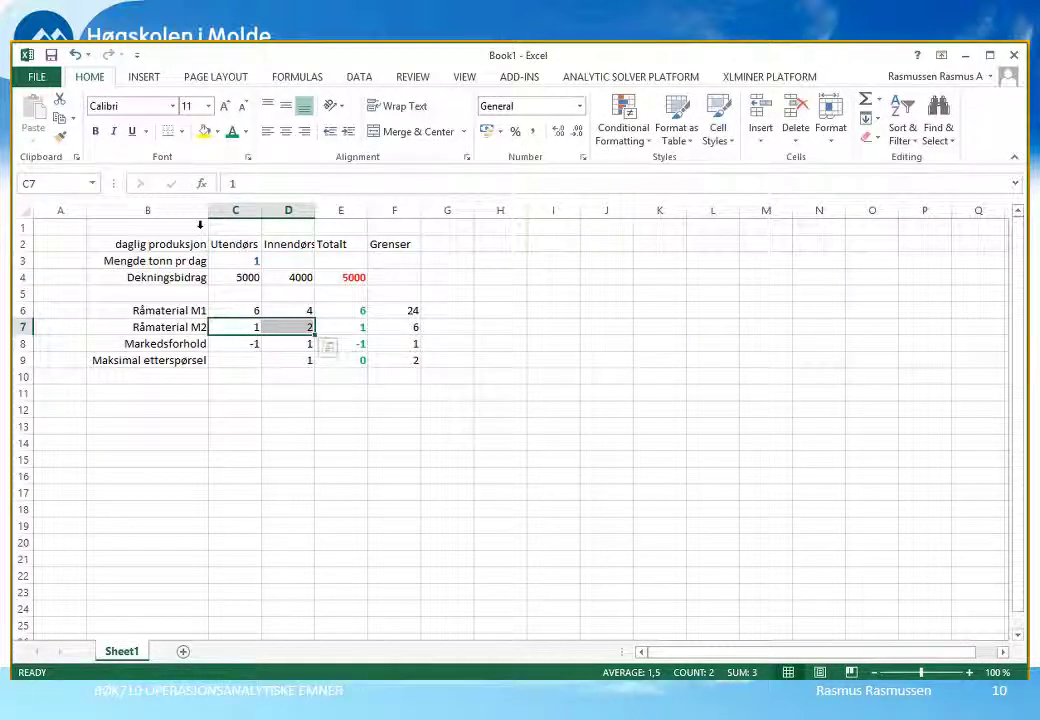
left_click_drag(255, 311, 291, 316)
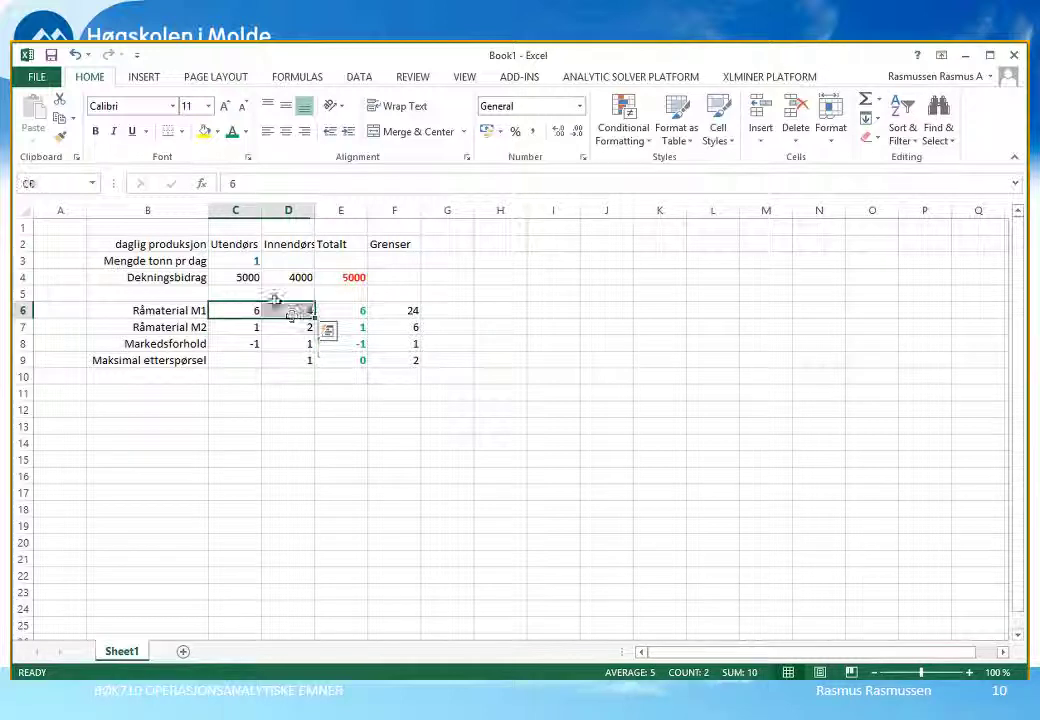
left_click_drag(246, 277, 297, 286)
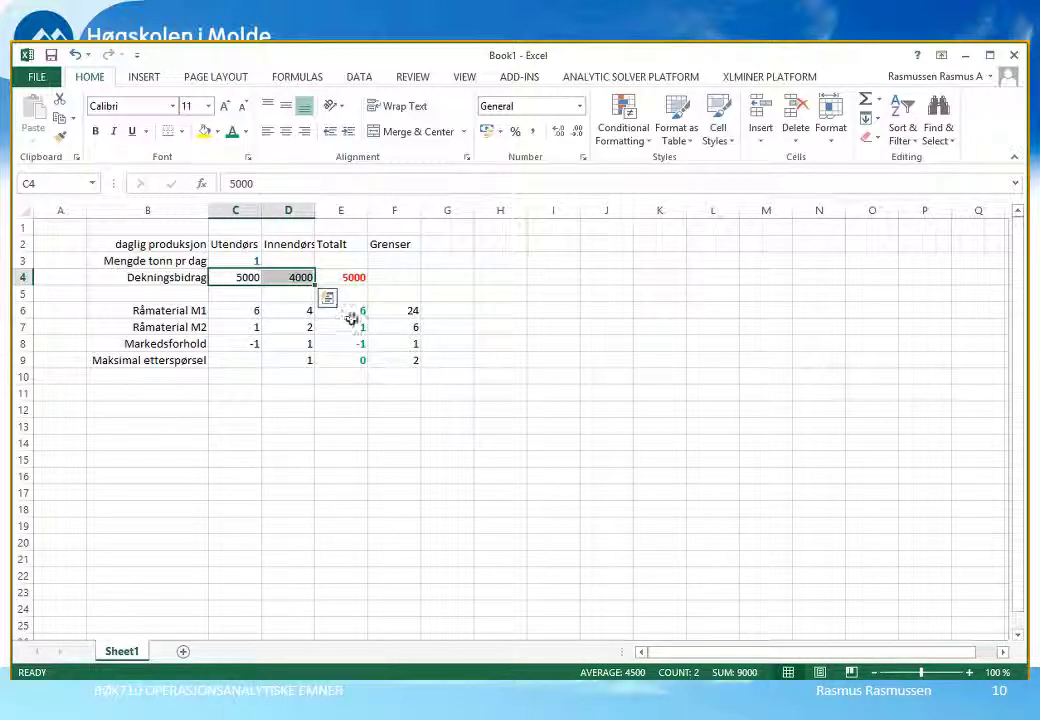
Inspect the absolute and relative references in the Råmaterial M1 total formula in E6, leaving it unedited.
left_click(345, 312)
left_click(330, 185)
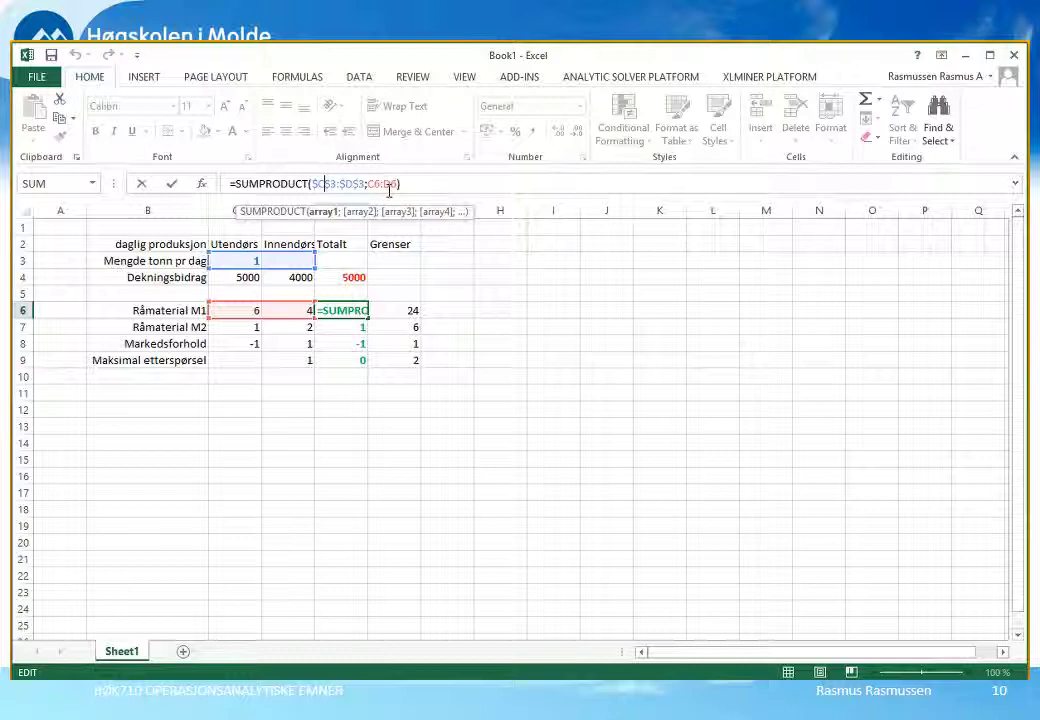
left_click(173, 192)
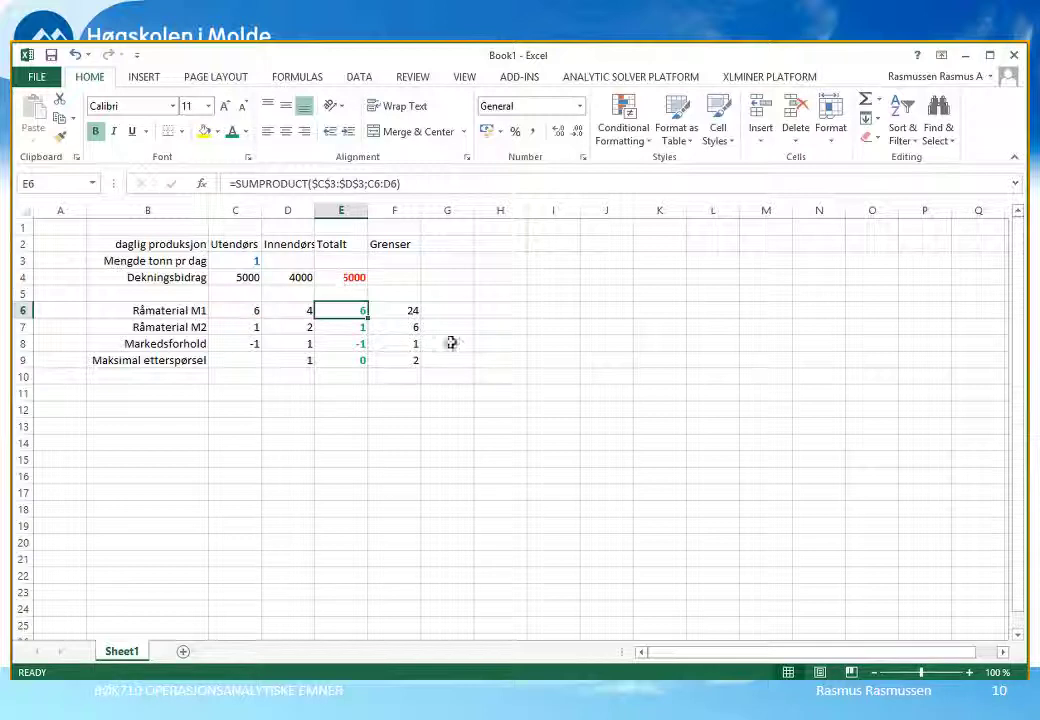
Inspect the Maksimal etterspørsel total formula in E9, examining its fixed range $C$3:$D$3 and relative range C9:D9.
left_click(362, 358)
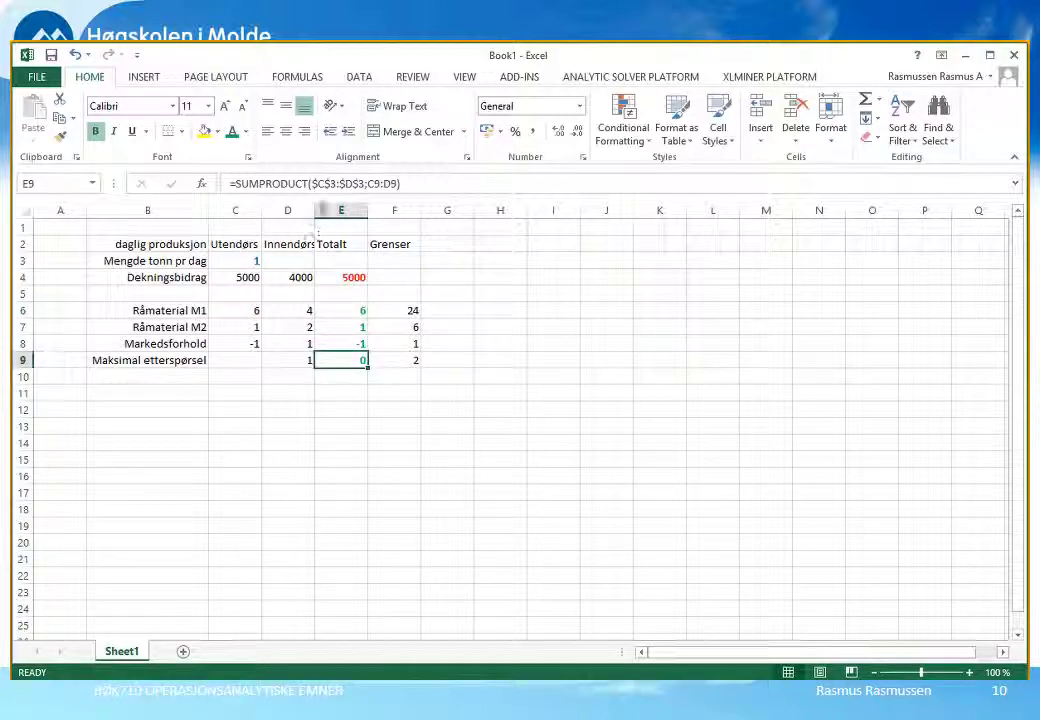
left_click(314, 184)
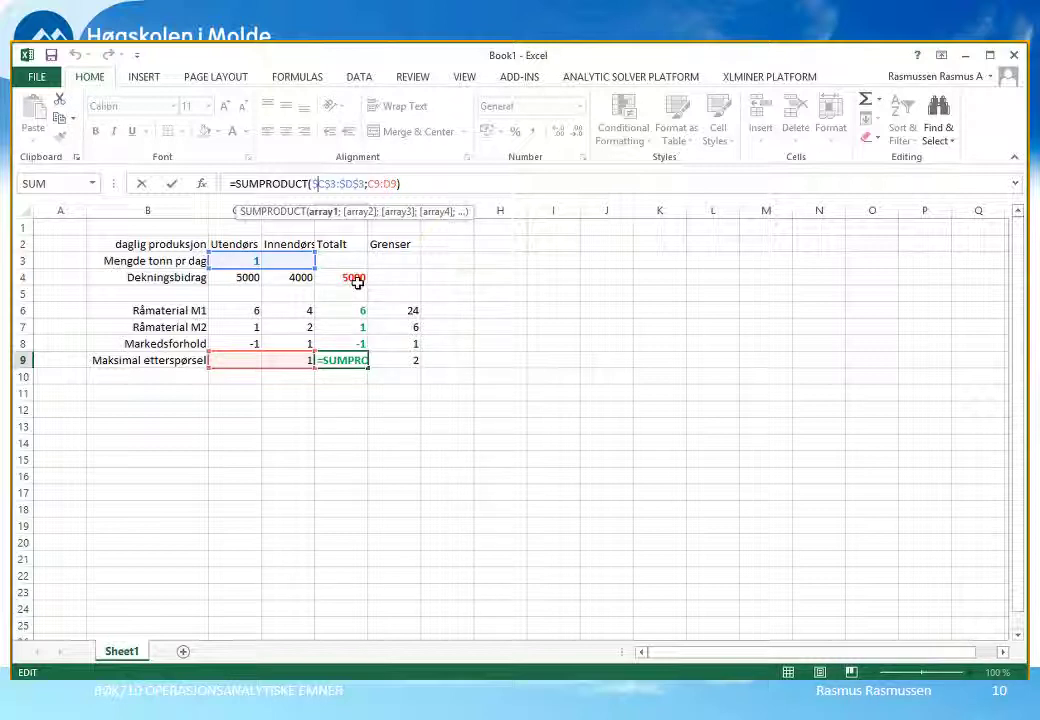
left_click(141, 188)
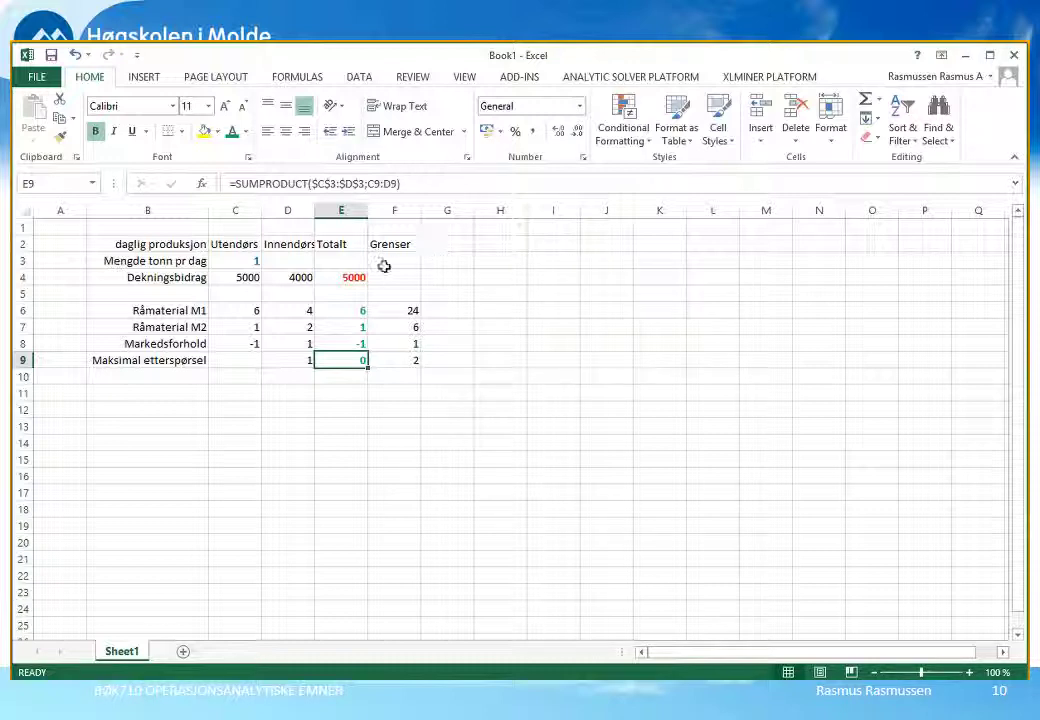
left_click(336, 186)
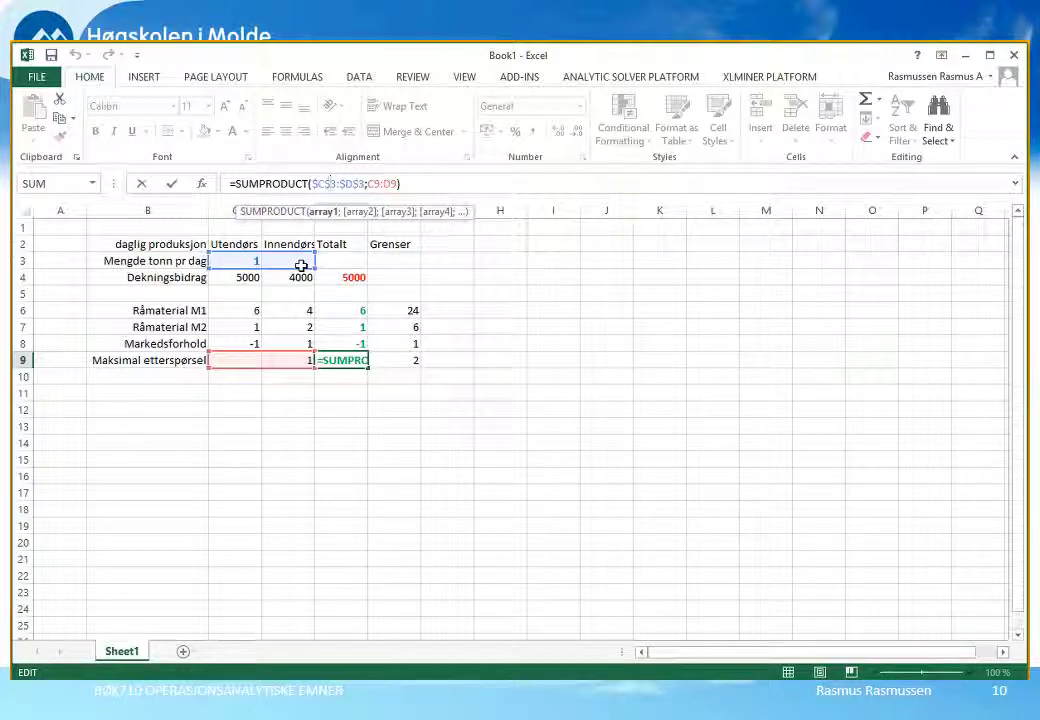
left_click_drag(389, 192, 375, 191)
left_click(400, 190)
key("Left")
key("Left")
key("Left")
key("Left")
key("Left")
key("Left")
key("Left")
key("Left")
key("Left")
key("Left")
key("Left")
key("Left")
key("Left")
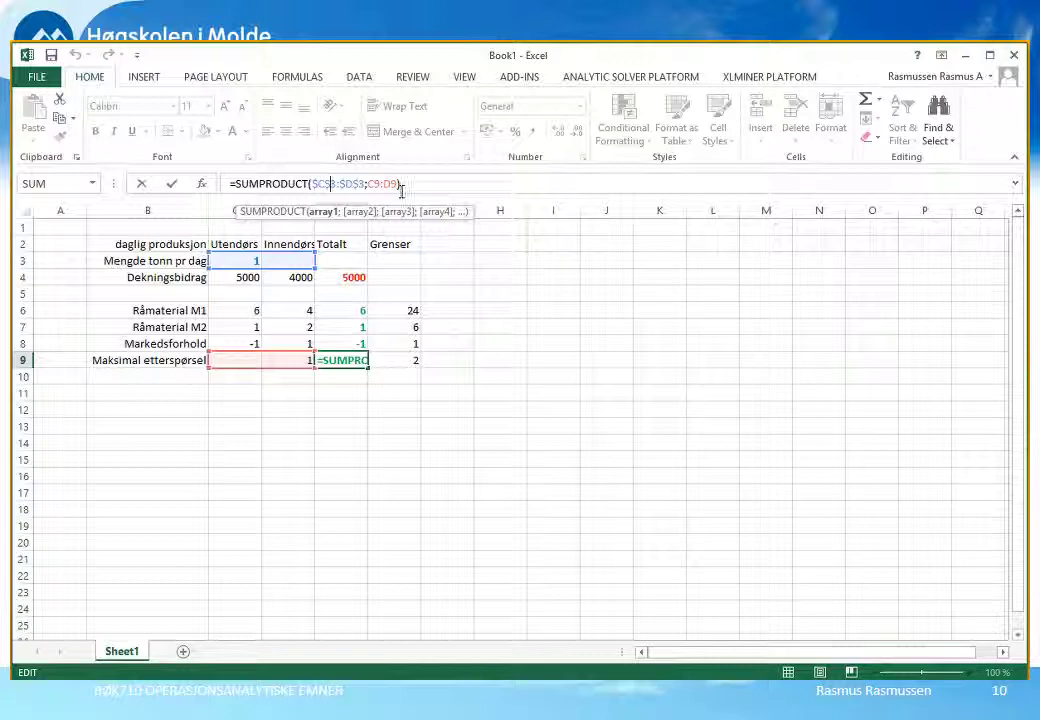
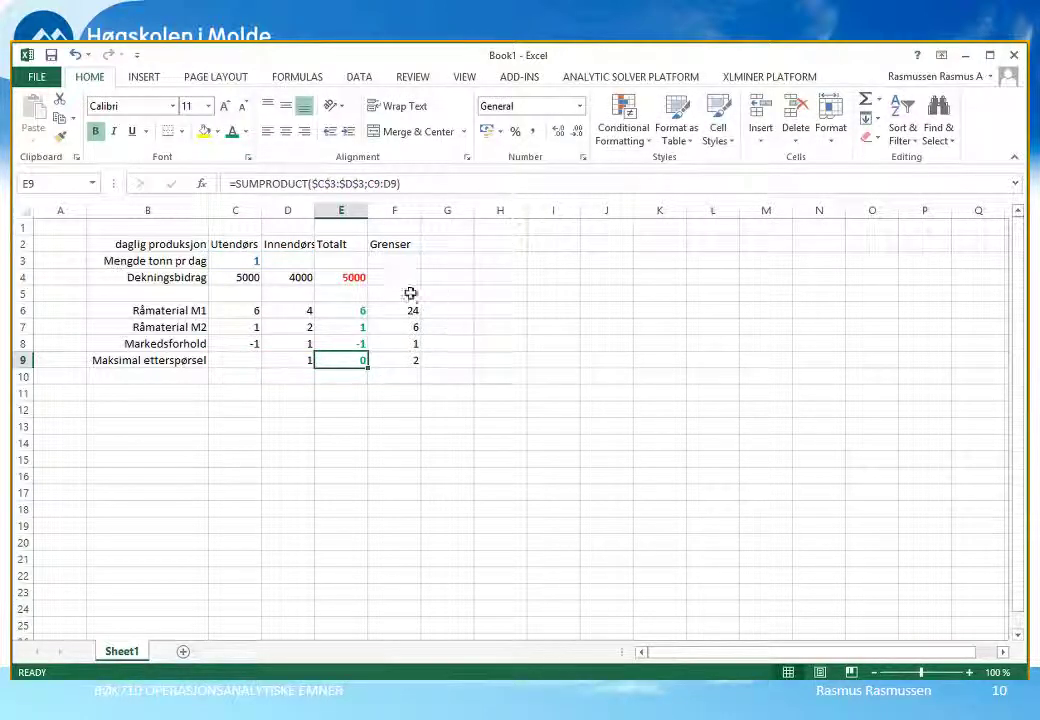
Enter trial quantities of 5 for Utendørs in C3 and 5 for Innendørs in D3.
left_click(249, 261)
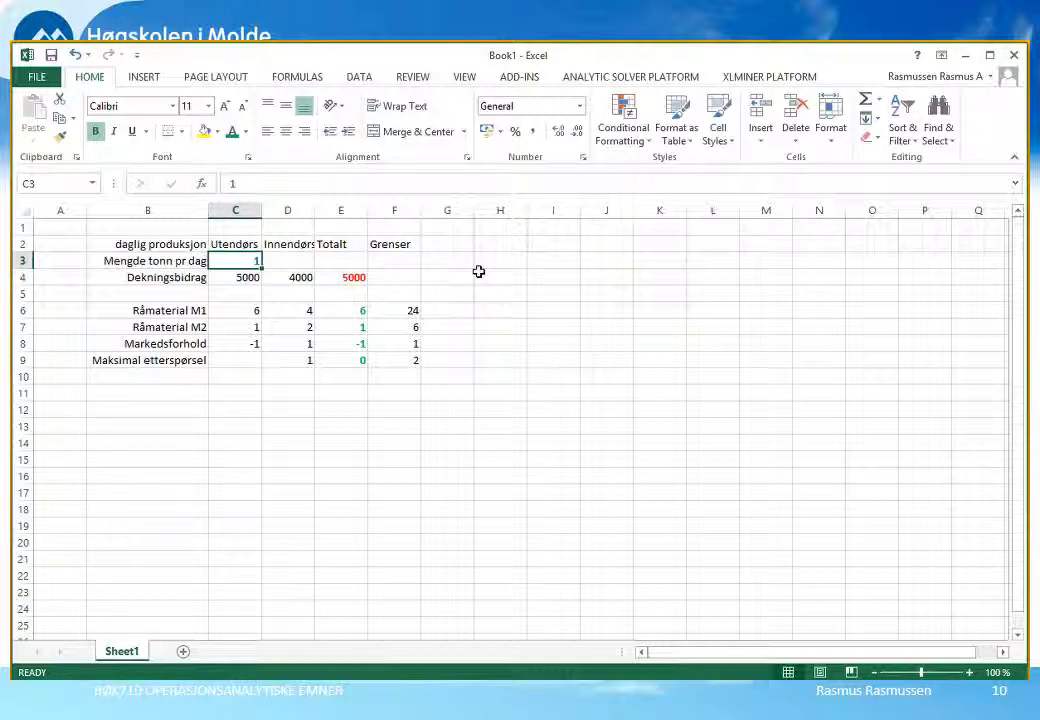
key("BackSpace")
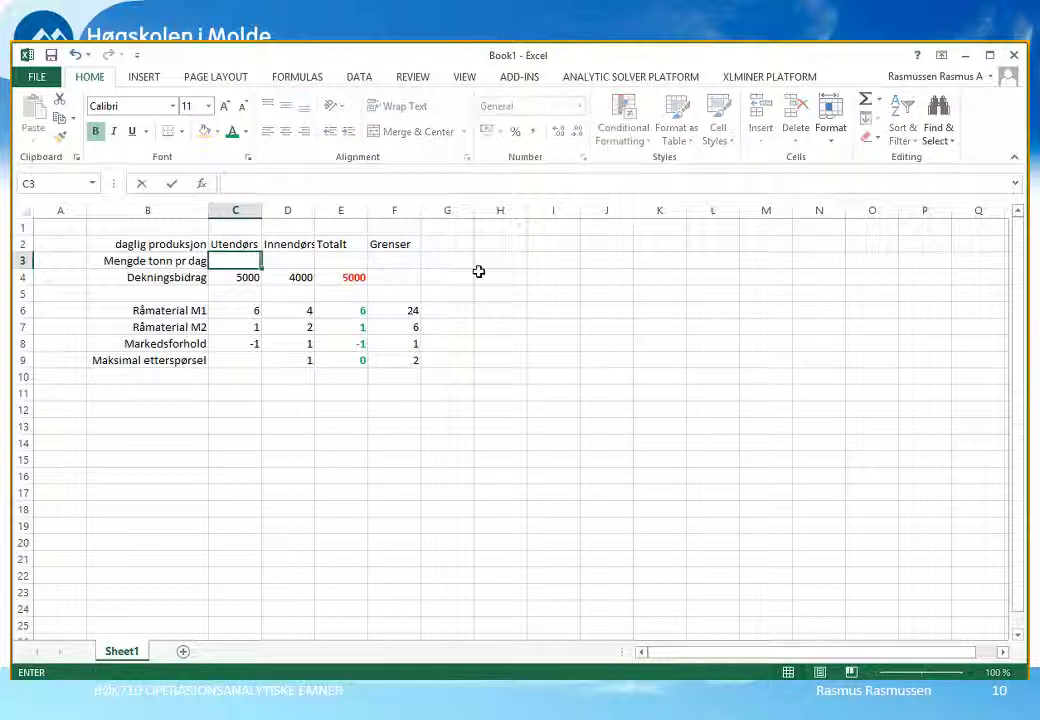
type("5")
key("Tab")
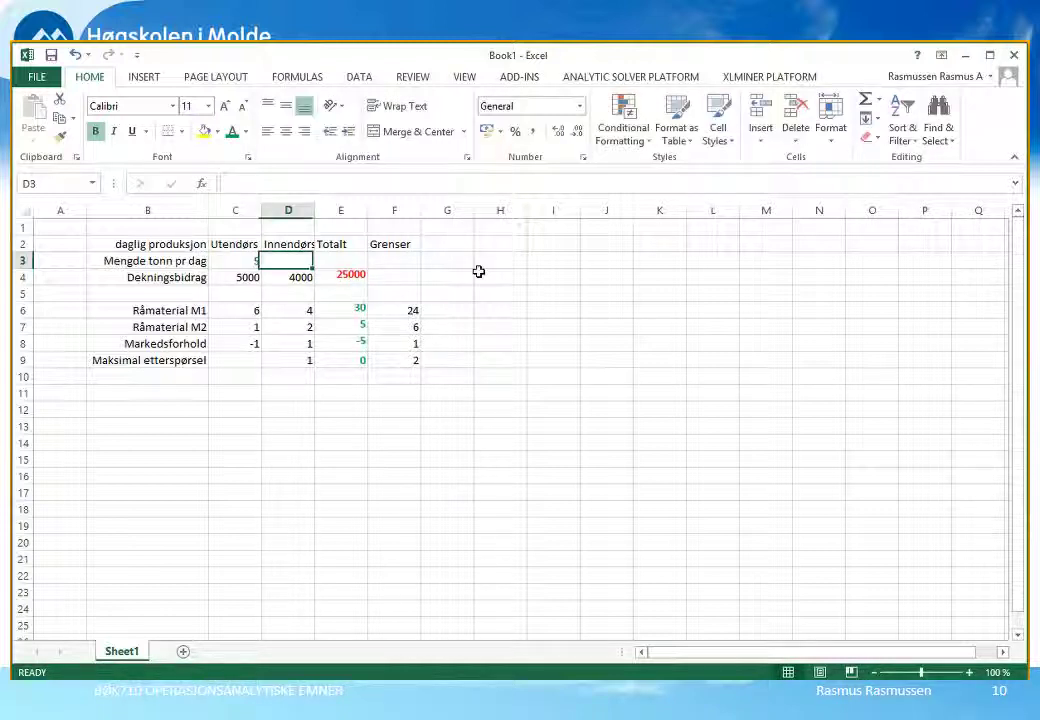
type("5")
key("Tab")
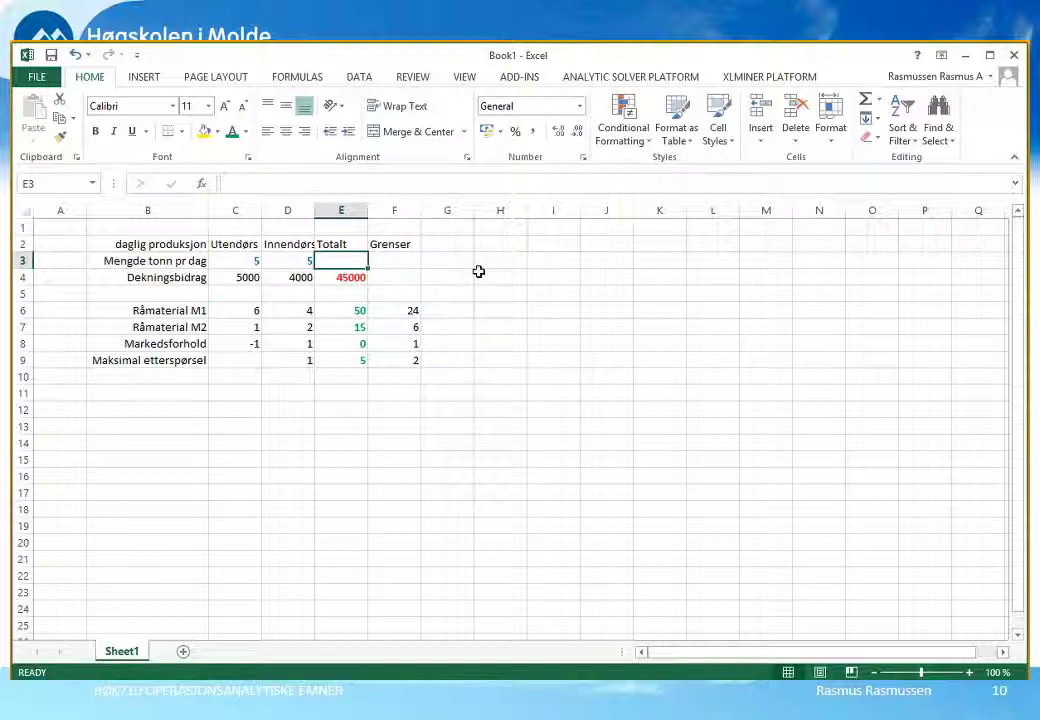
Compare the Råmaterial M1 and M2 totals in E6:E7 with the Råmaterial M1 limit in F6.
left_click(360, 314)
left_click_drag(360, 324, 360, 333)
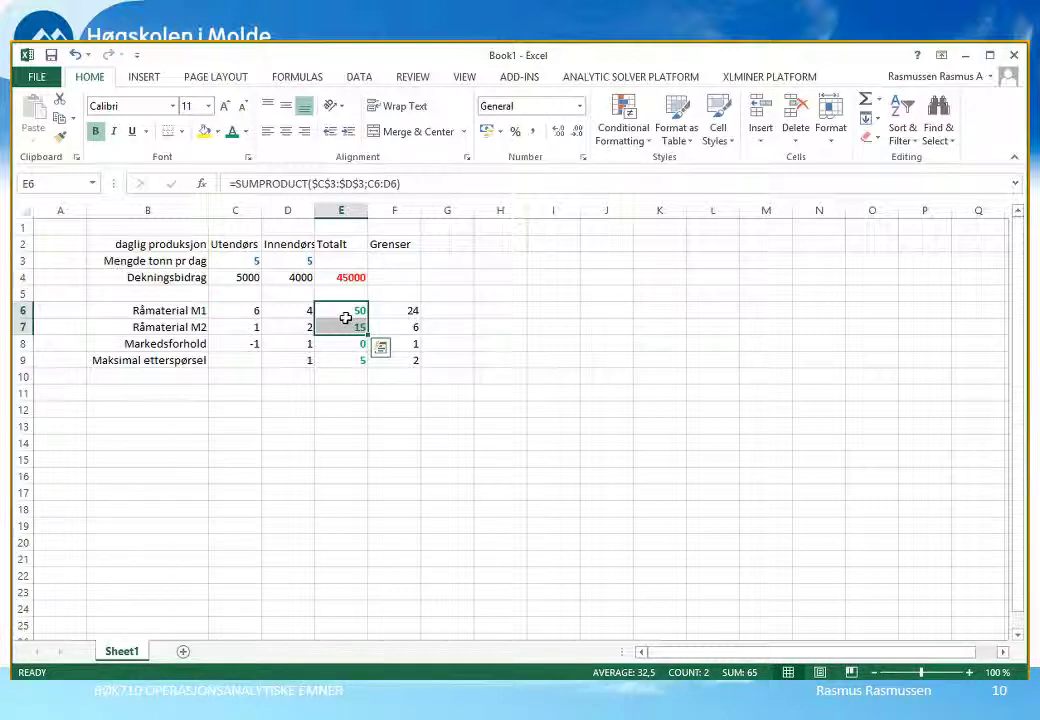
left_click(408, 317)
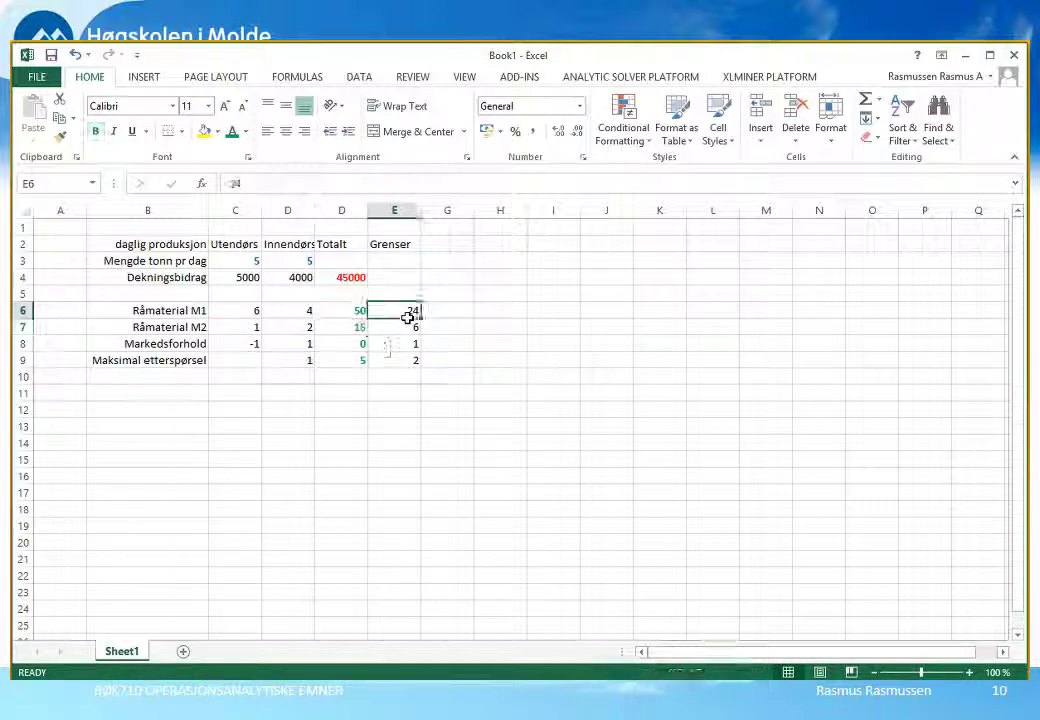
Compare the Råmaterial M2 total in E7 with its limit in F7.
left_click(357, 331)
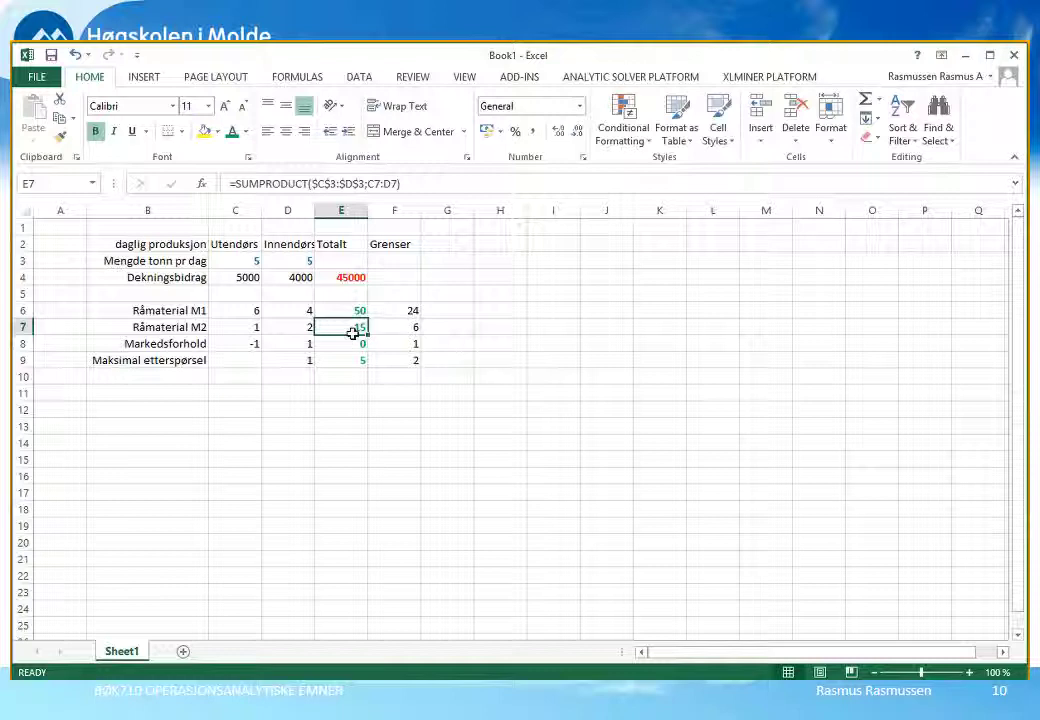
left_click(410, 331)
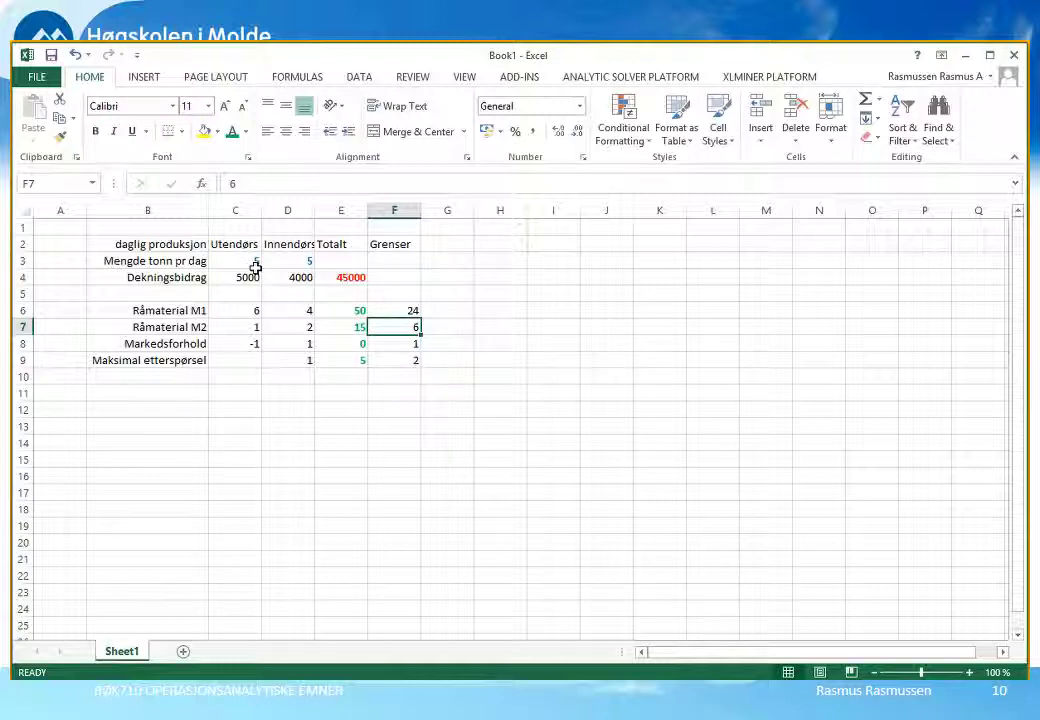
Clear the trial quantities for Utendørs and Innendørs from C3:D3.
left_click_drag(253, 262, 305, 262)
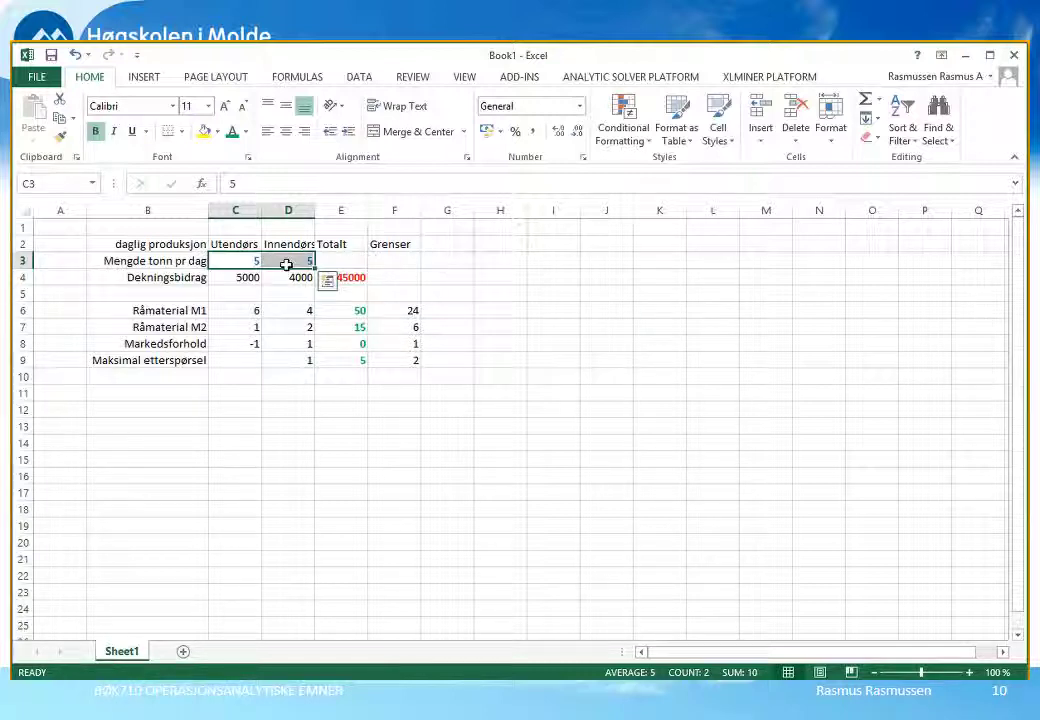
left_click_drag(244, 267, 288, 268)
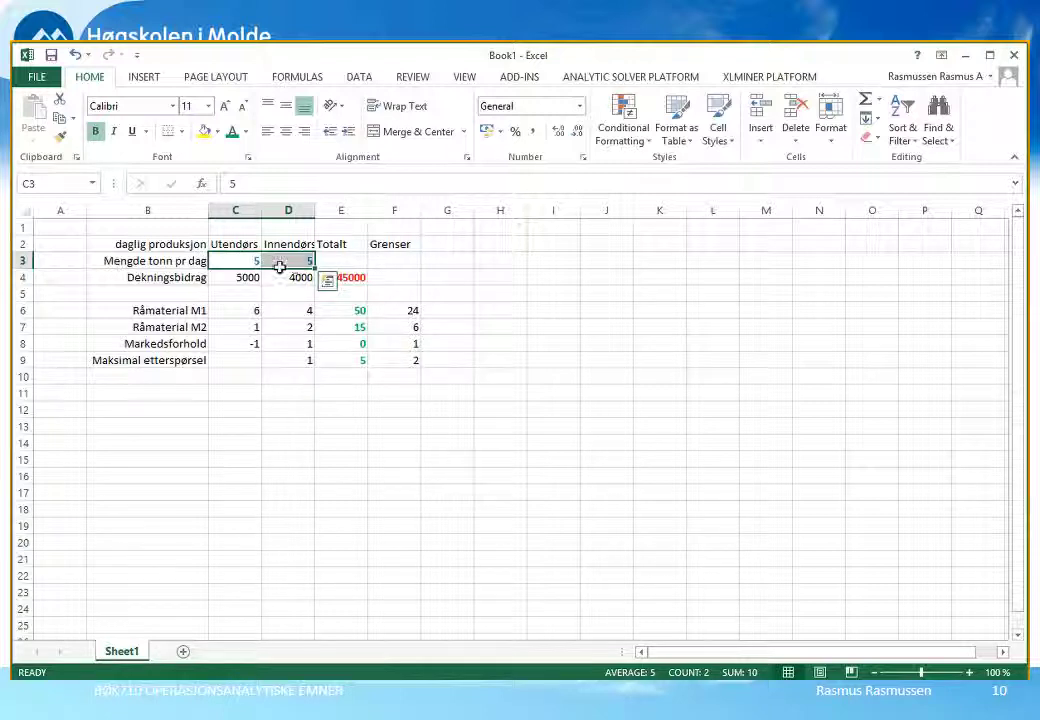
left_click_drag(253, 264, 281, 266)
key("Delete")
left_click(506, 264)
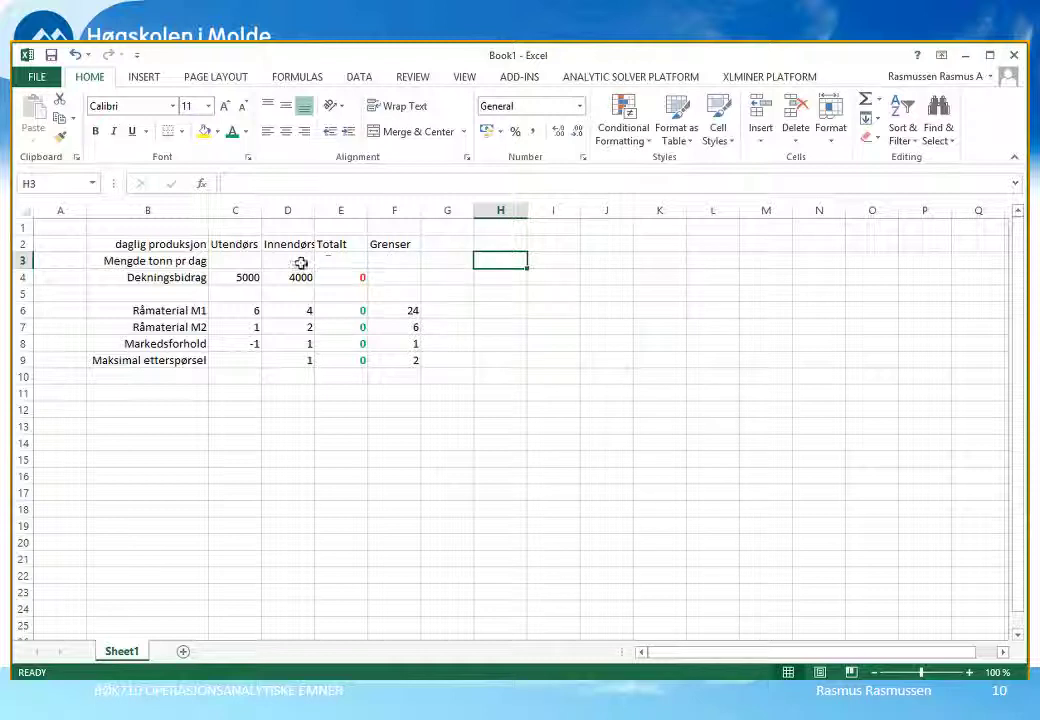
Open the Analytic Solver Platform model and add the Dekningsbidrag total in E4 as the objective to maximize.
left_click_drag(230, 266, 274, 261)
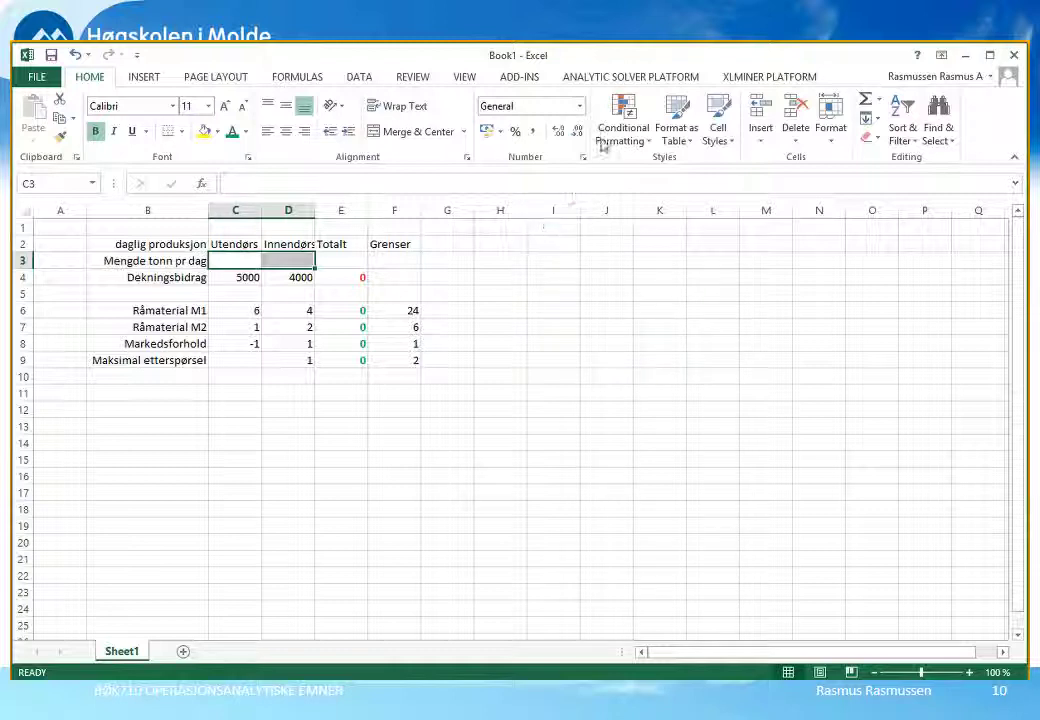
left_click(615, 80)
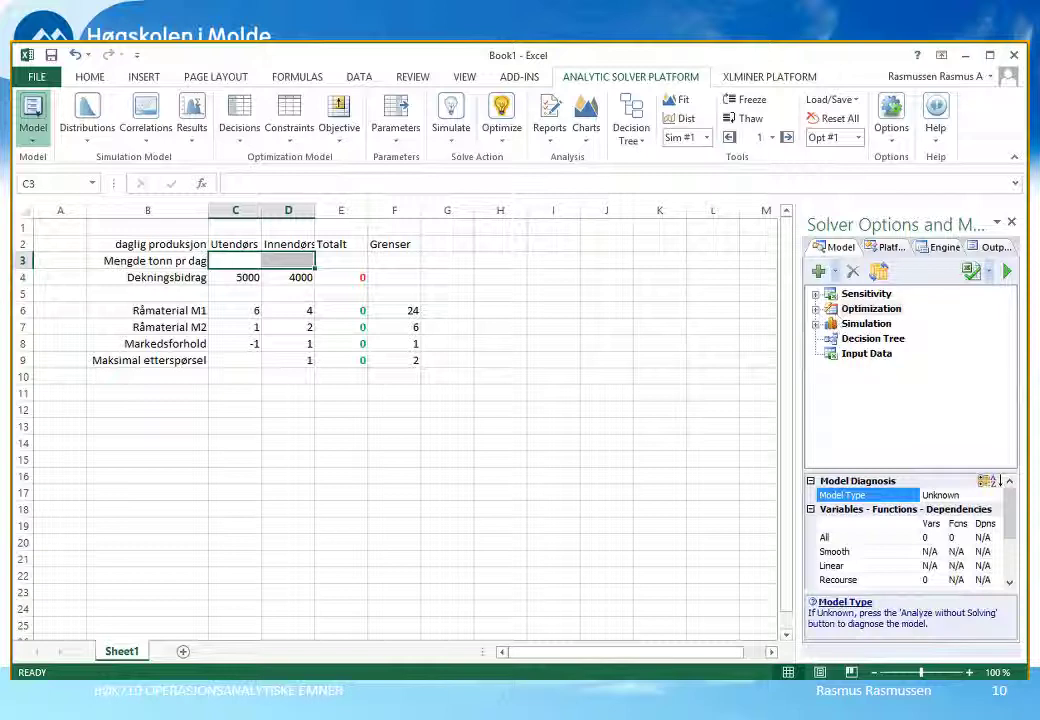
left_click(816, 309)
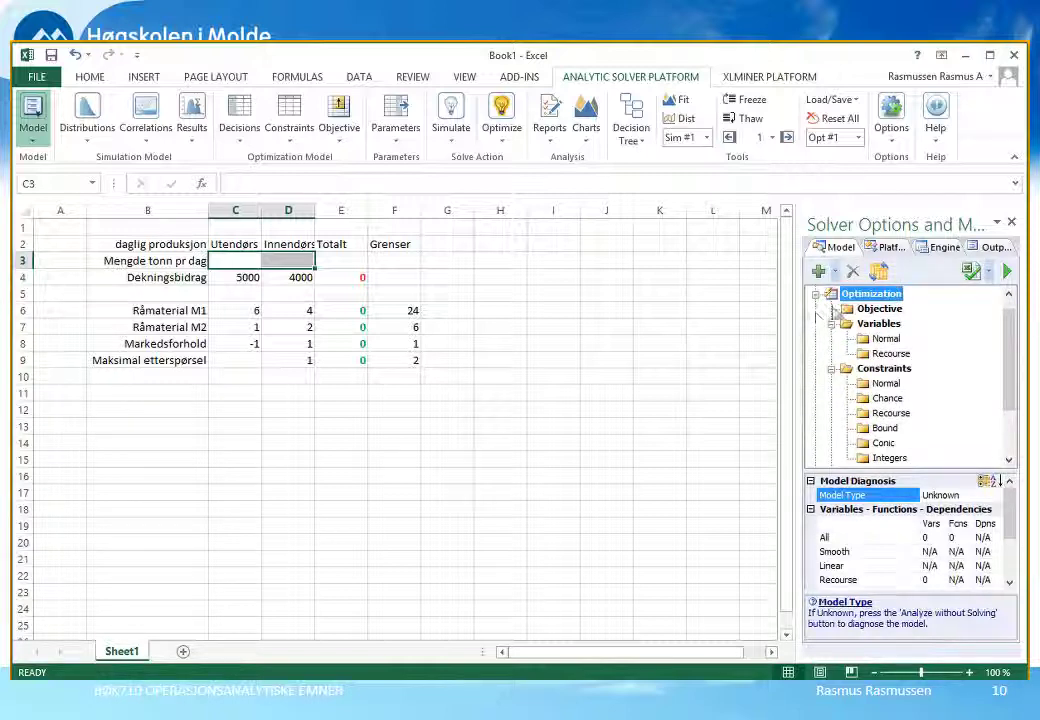
left_click_drag(855, 316, 362, 283)
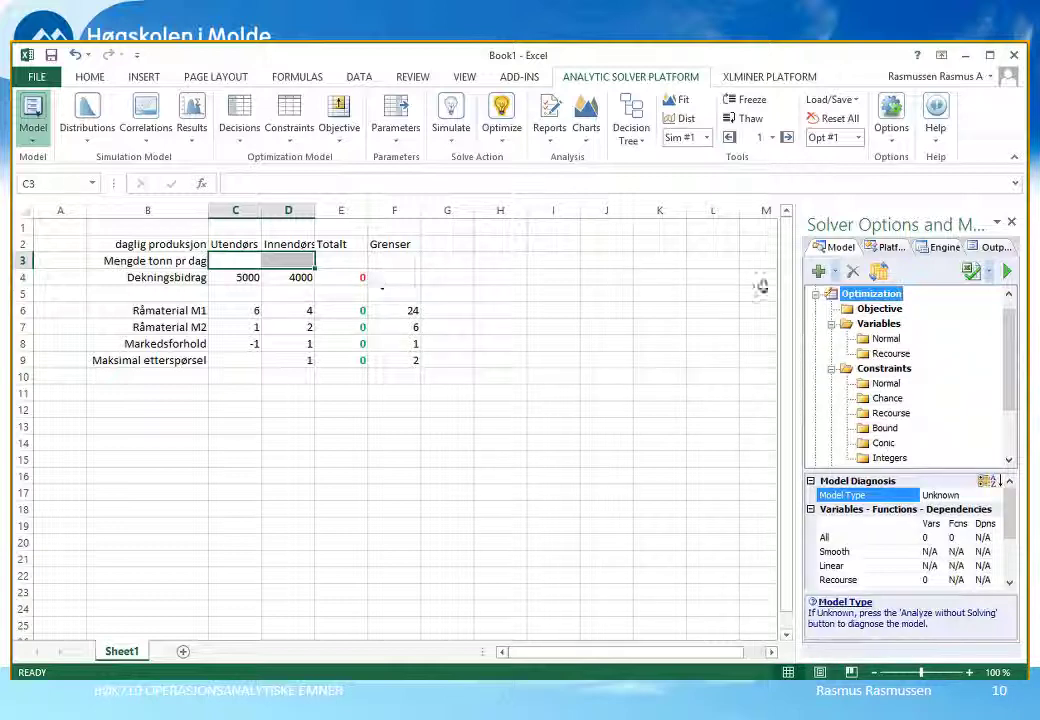
left_click(850, 316)
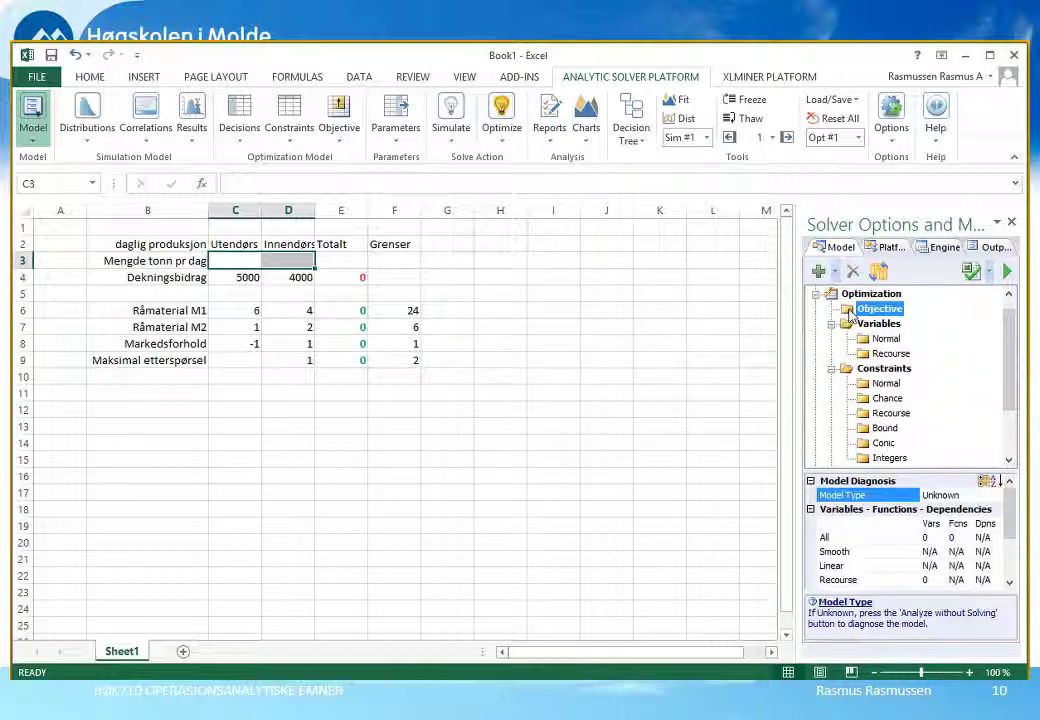
left_click(354, 285)
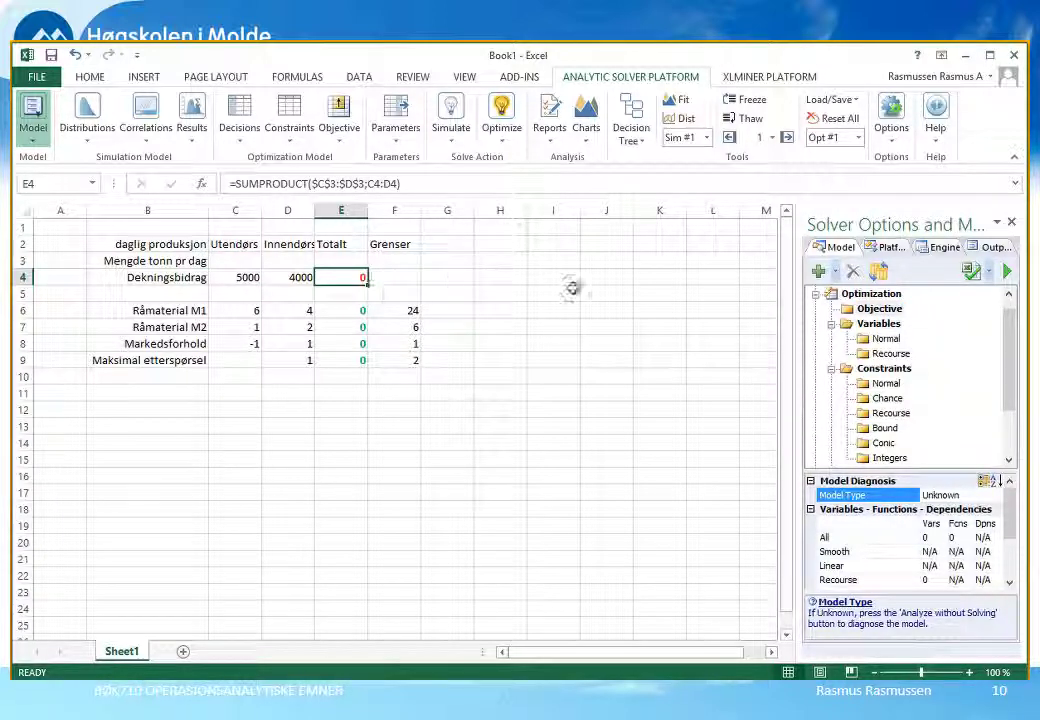
left_click(851, 316)
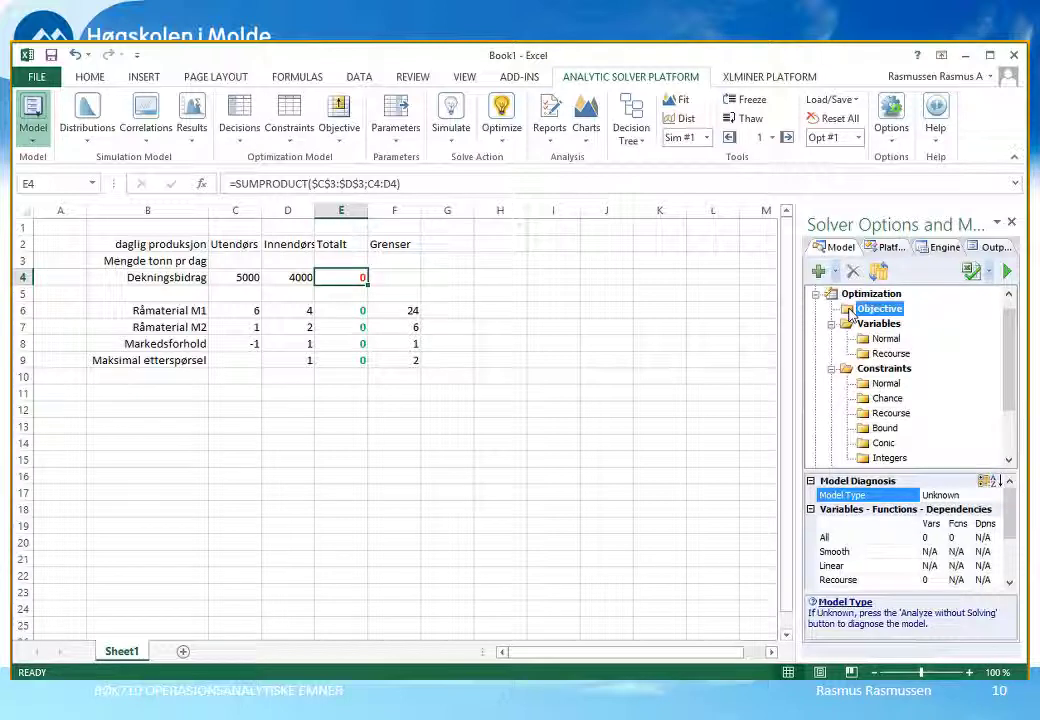
left_click(819, 272)
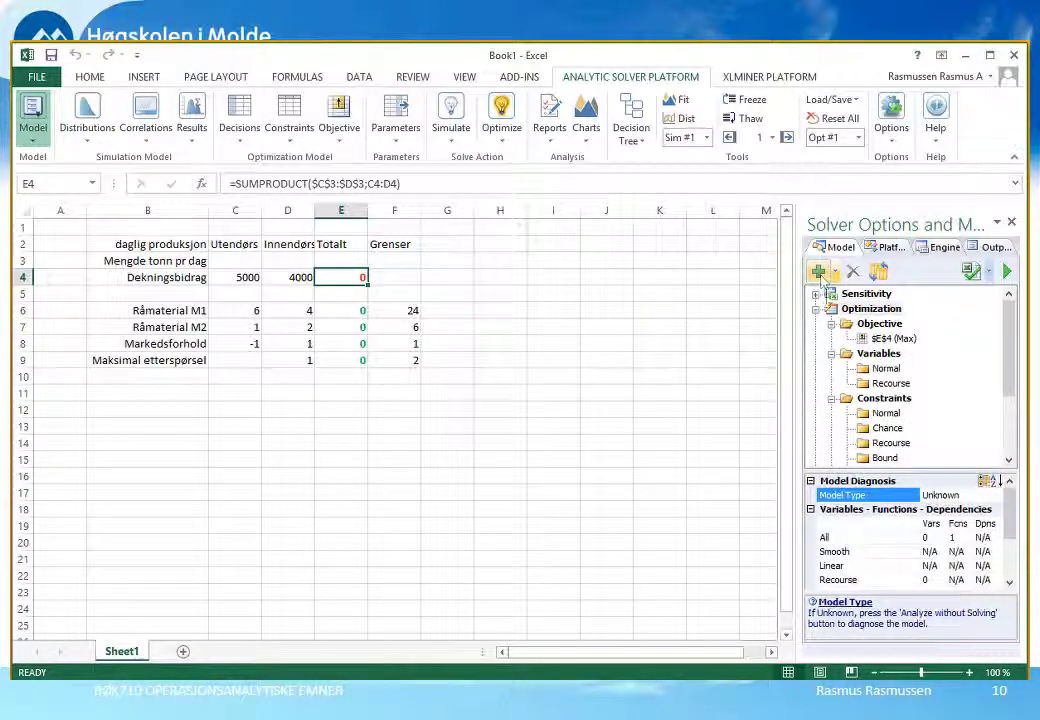
Try Minimize as the sense of the E4 objective and return it to Maximize.
left_click(900, 339)
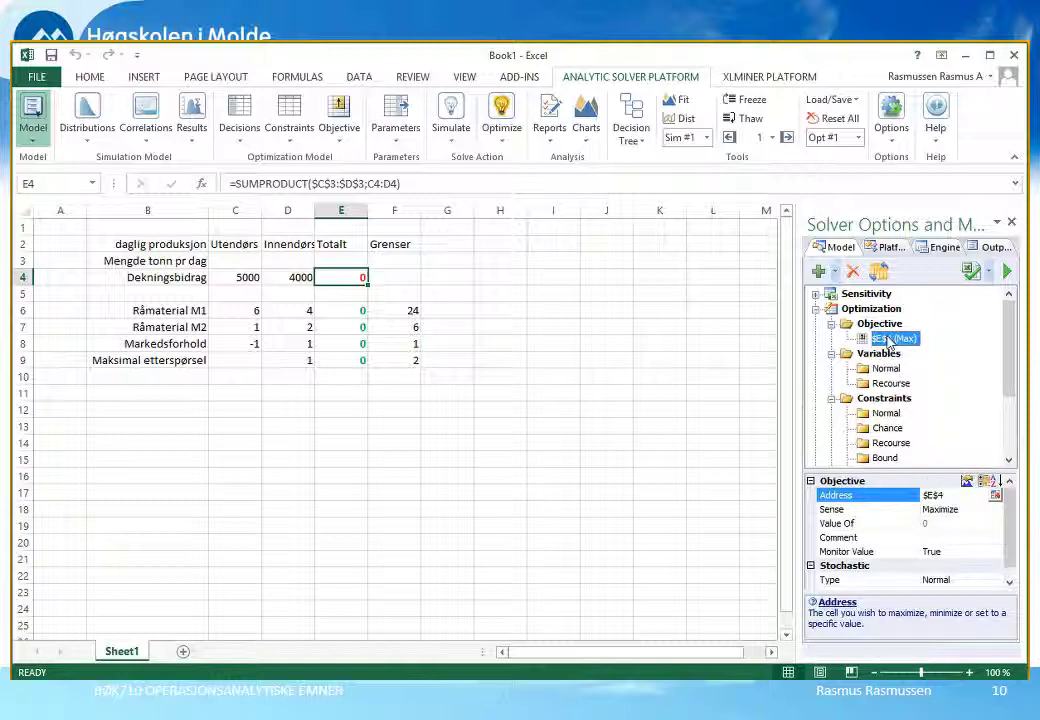
left_click(951, 512)
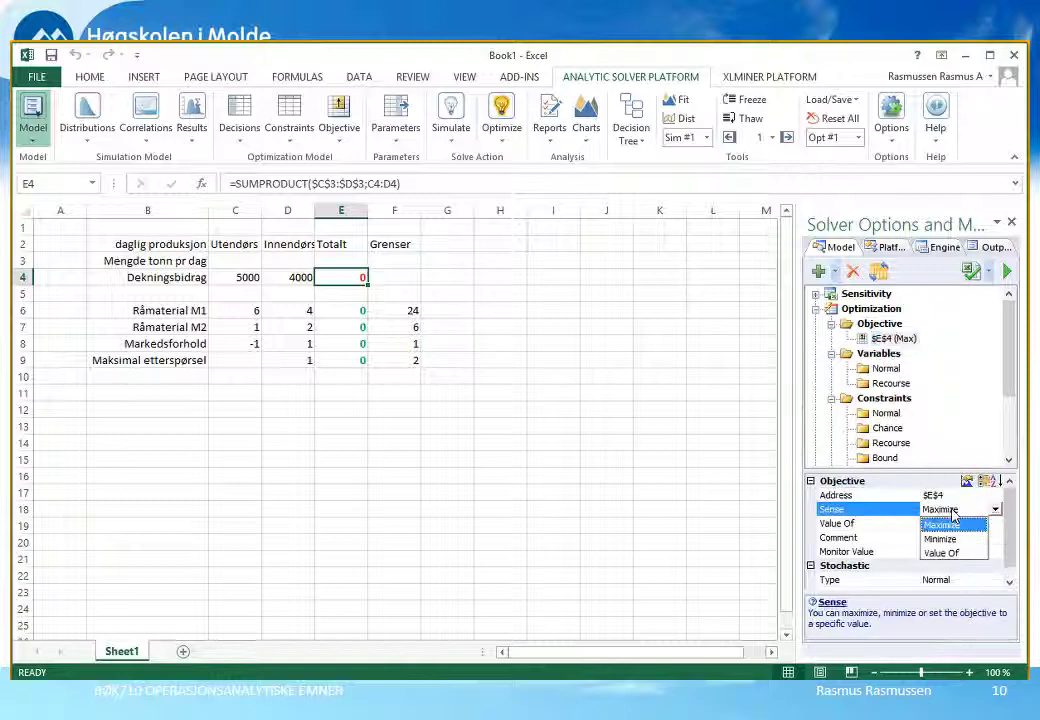
left_click(945, 540)
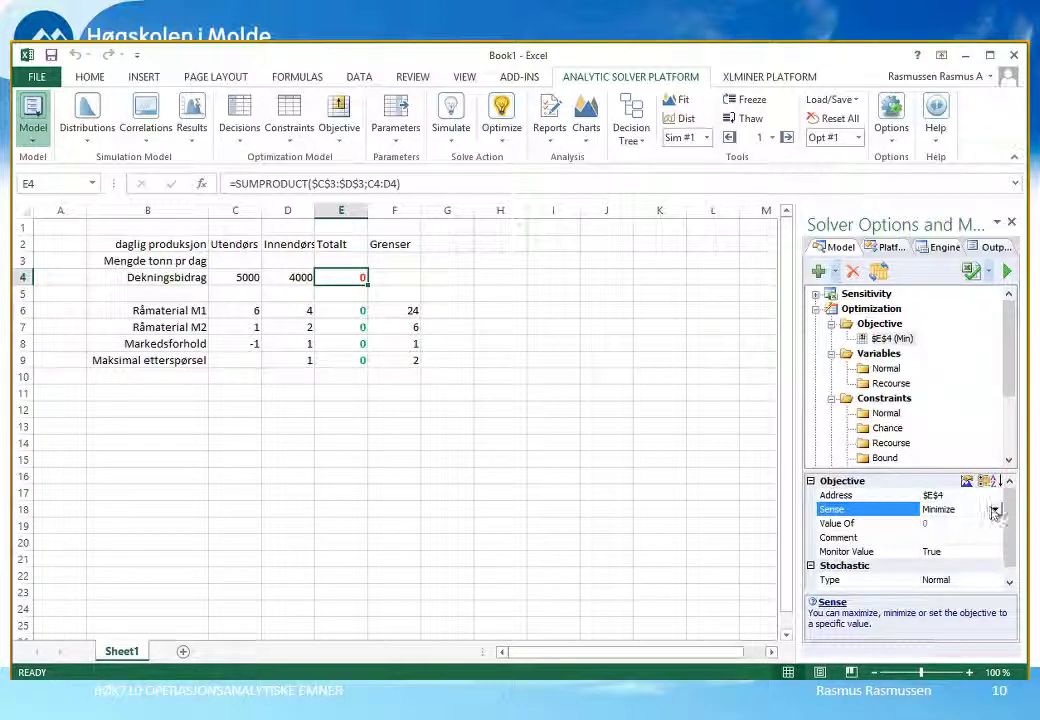
left_click(994, 509)
left_click(942, 525)
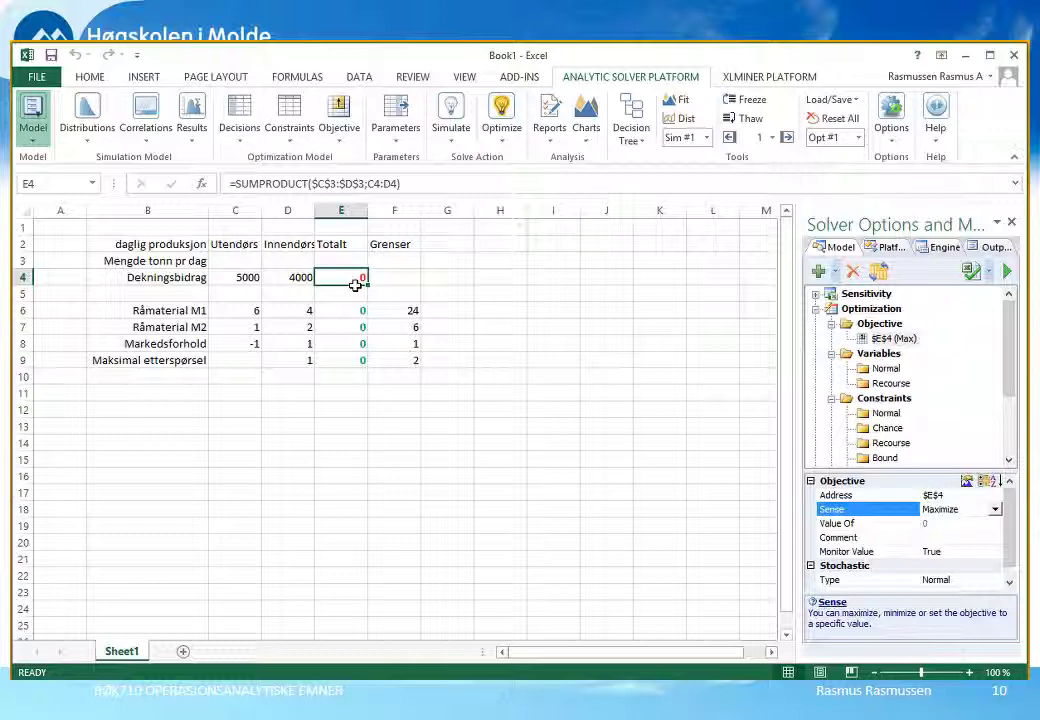
Add the daily quantity cells C3:D3 to the optimization model as normal decision variables.
left_click(848, 356)
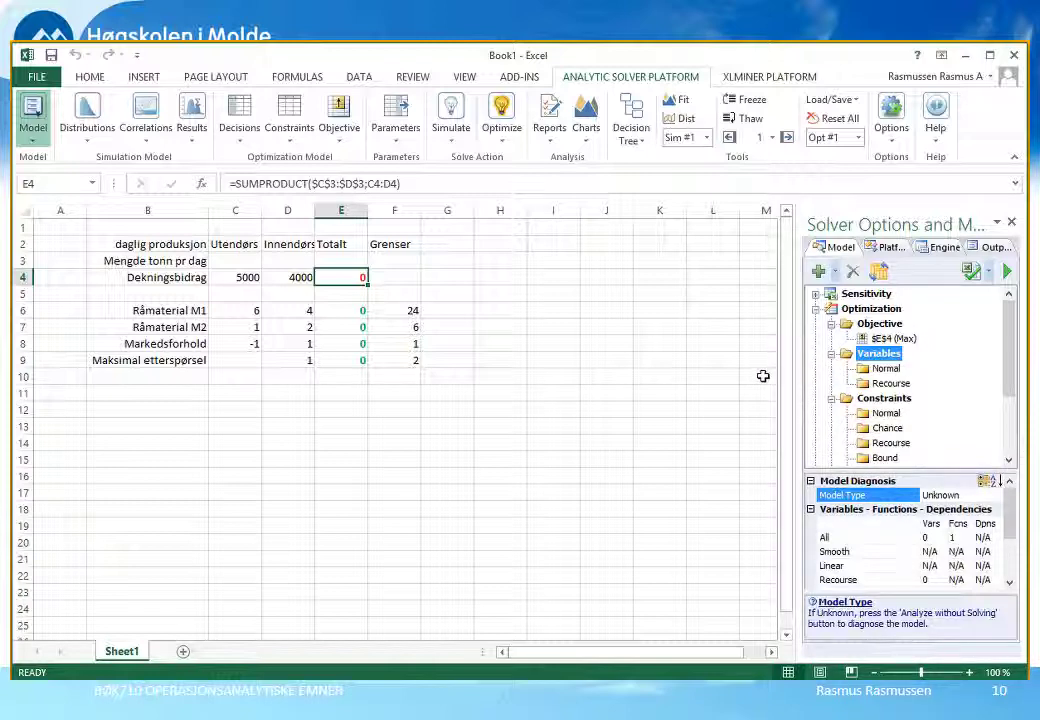
left_click_drag(237, 265, 280, 265)
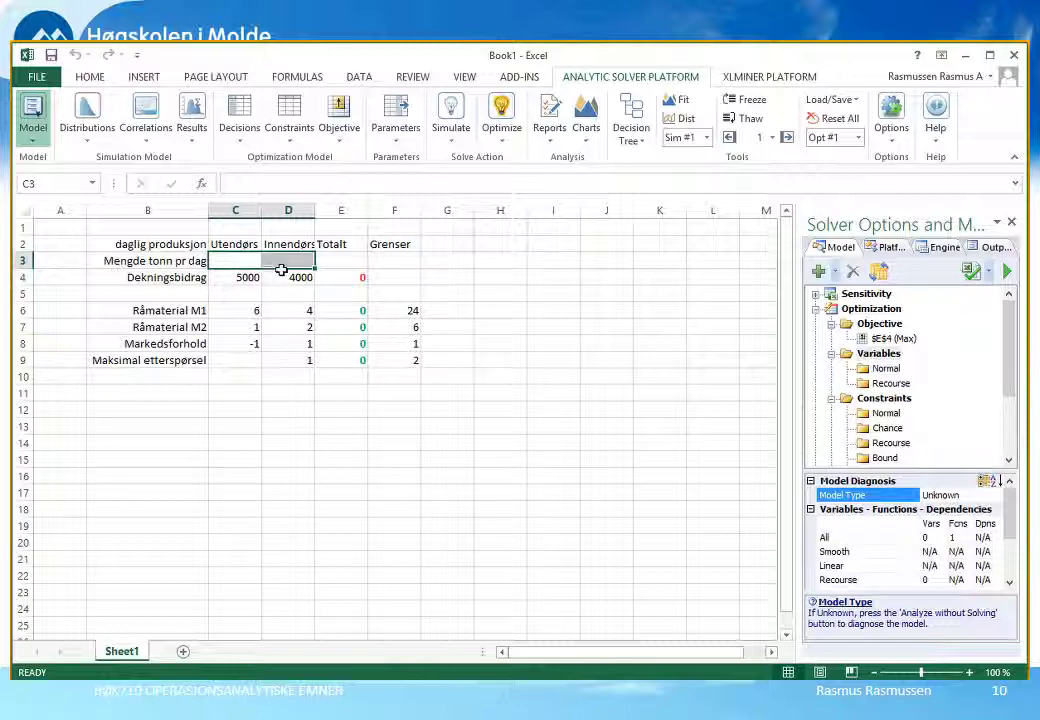
left_click(851, 362)
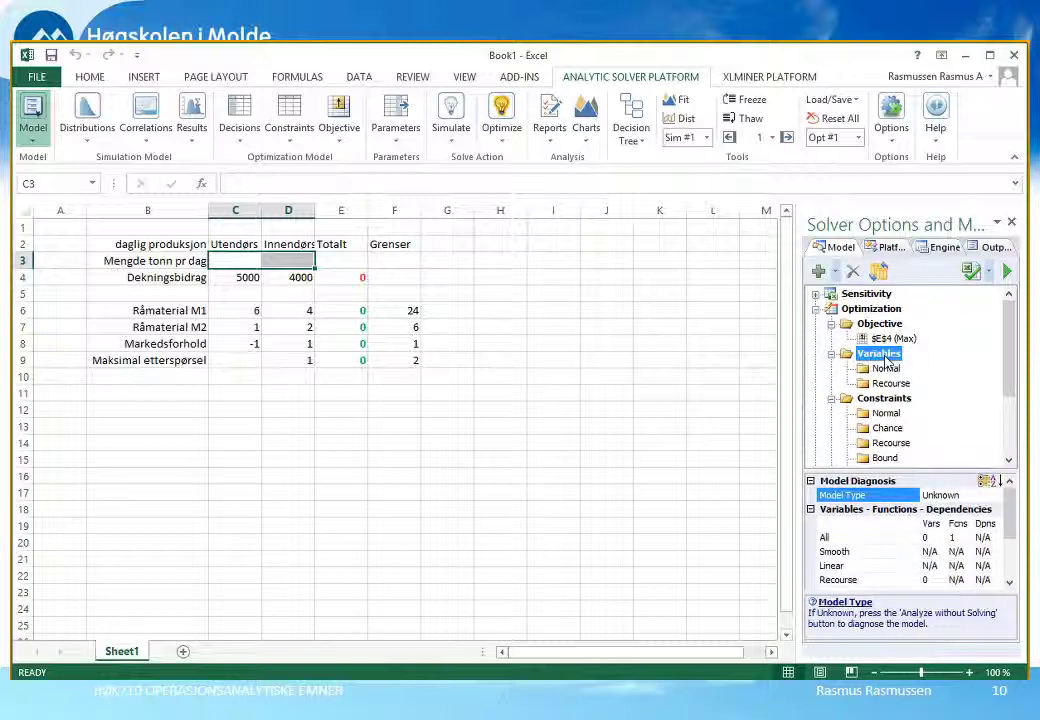
left_click(819, 272)
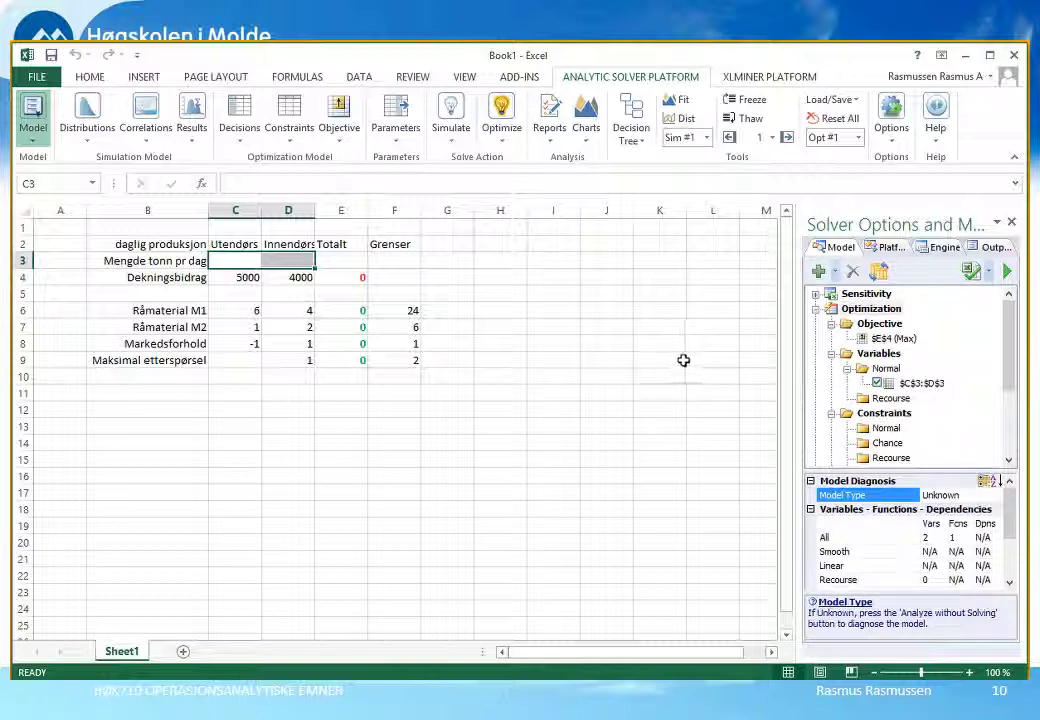
Add a normal constraint requiring the totals E6:E9 to be <= the limits F6:F9, and display its properties in the widened solver pane.
left_click(851, 418)
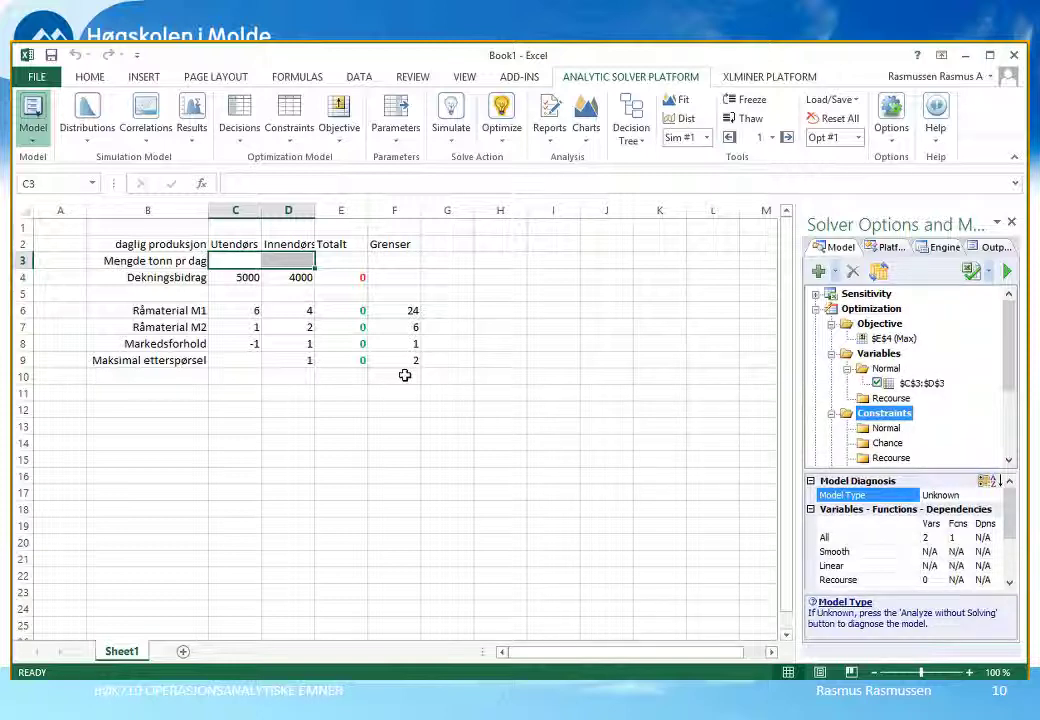
left_click_drag(347, 316, 344, 360)
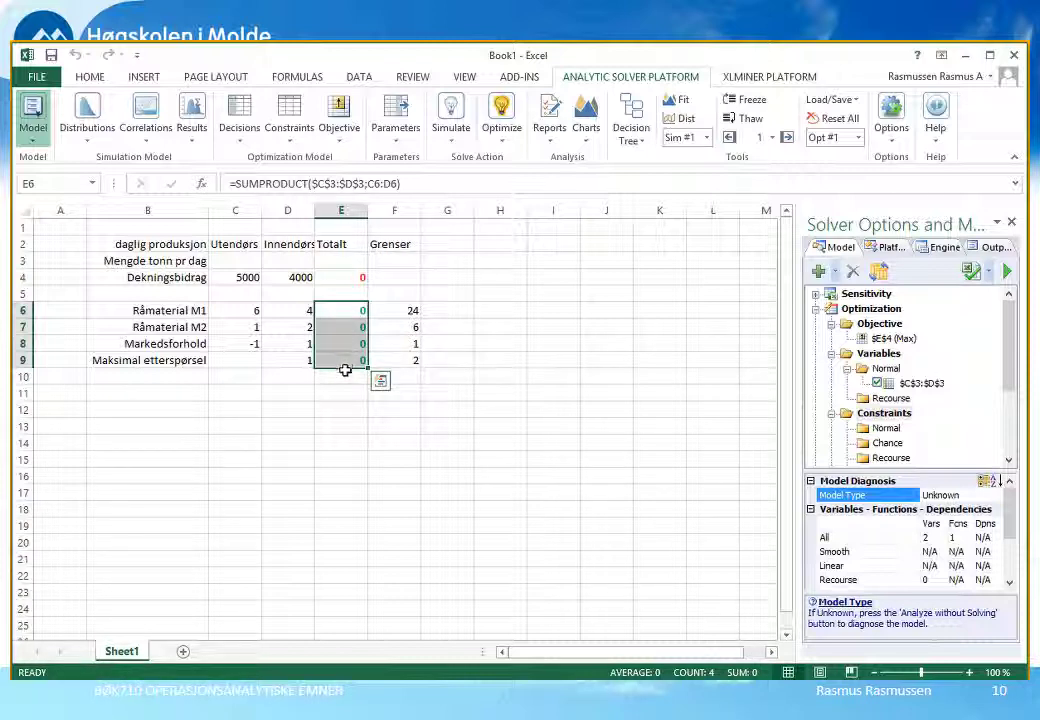
left_click(848, 418)
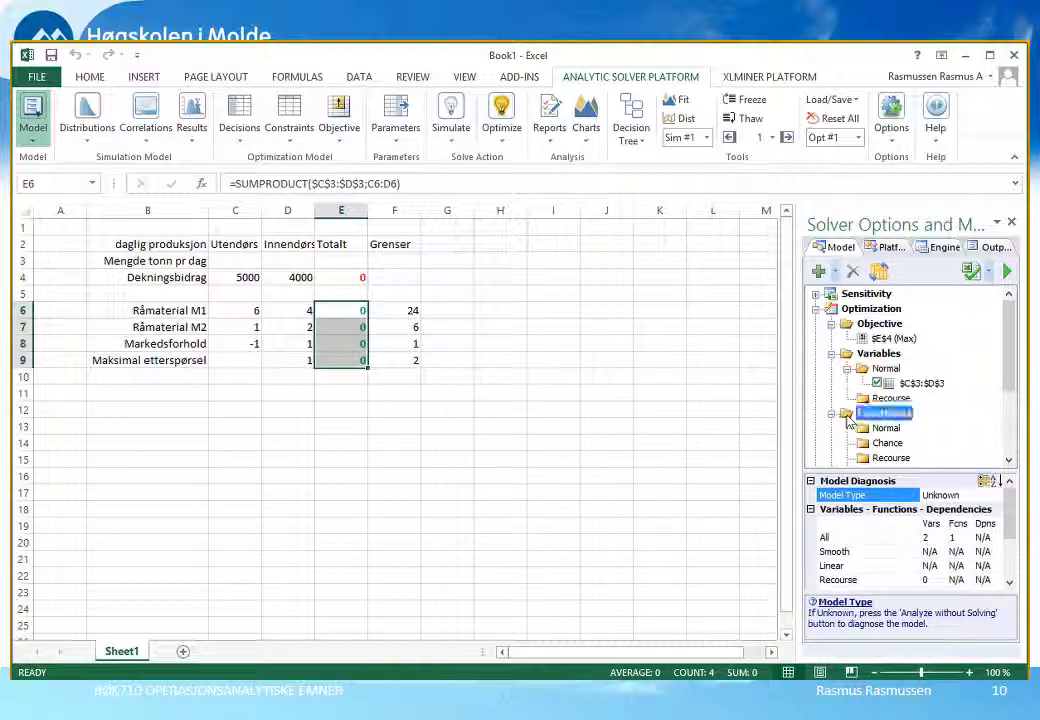
left_click(818, 271)
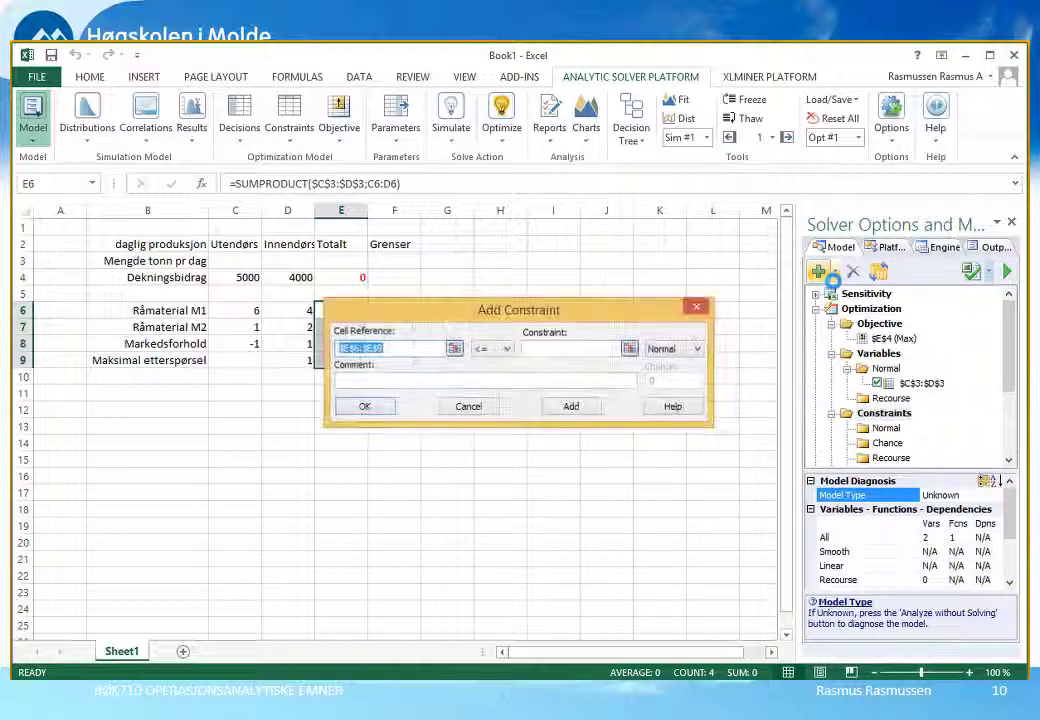
left_click_drag(545, 318, 402, 418)
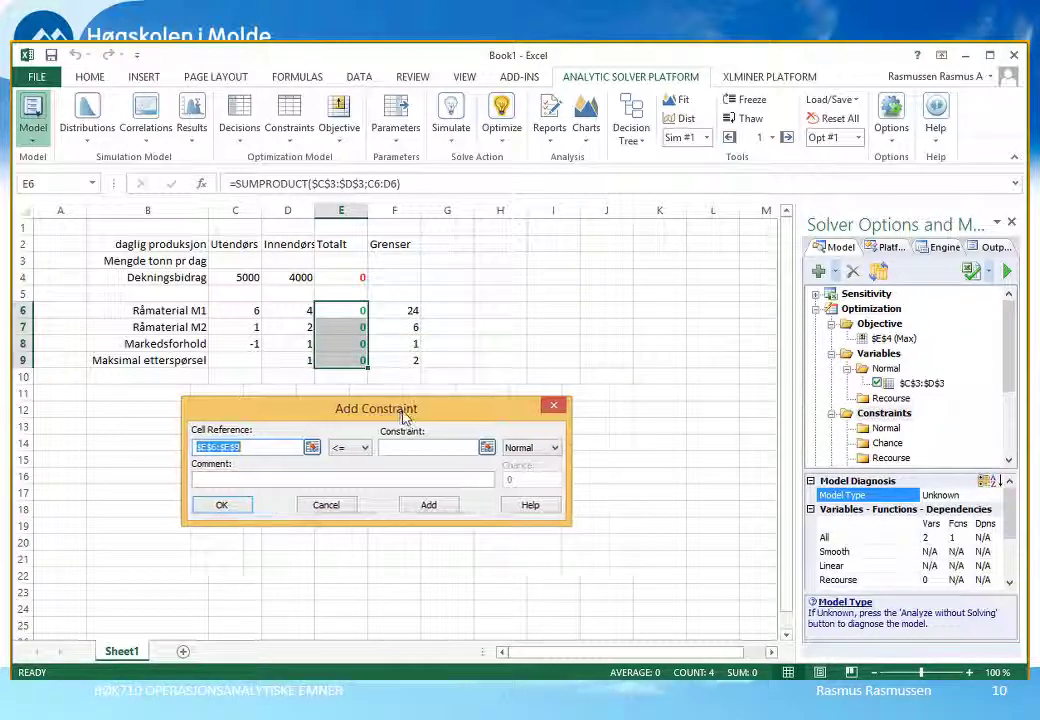
left_click(366, 450)
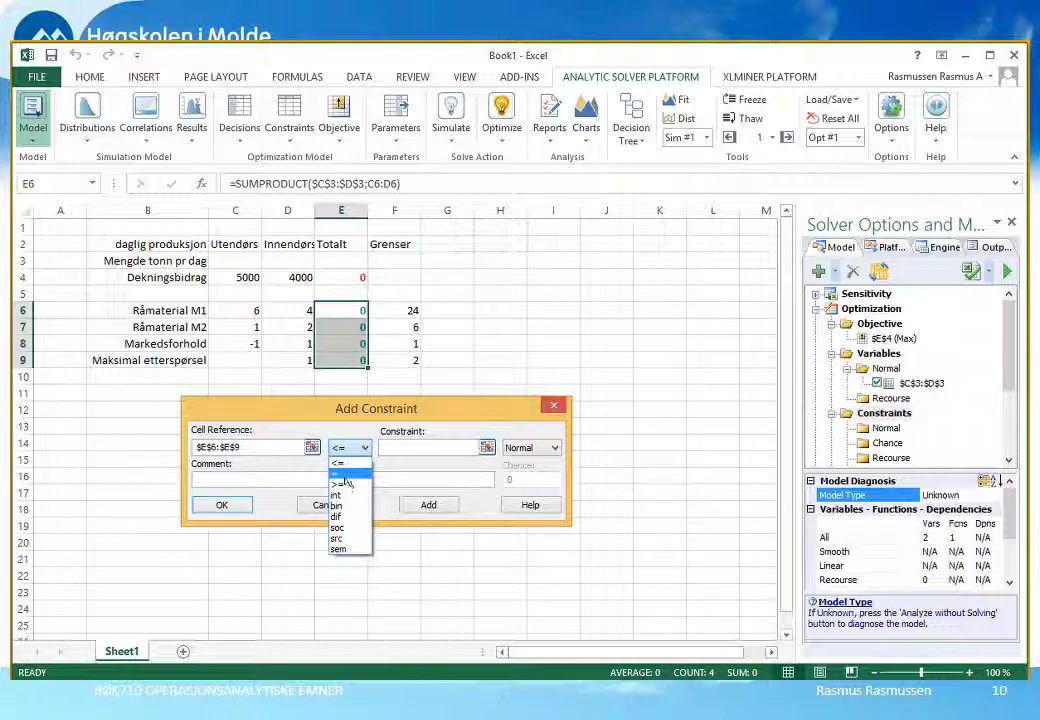
left_click(345, 466)
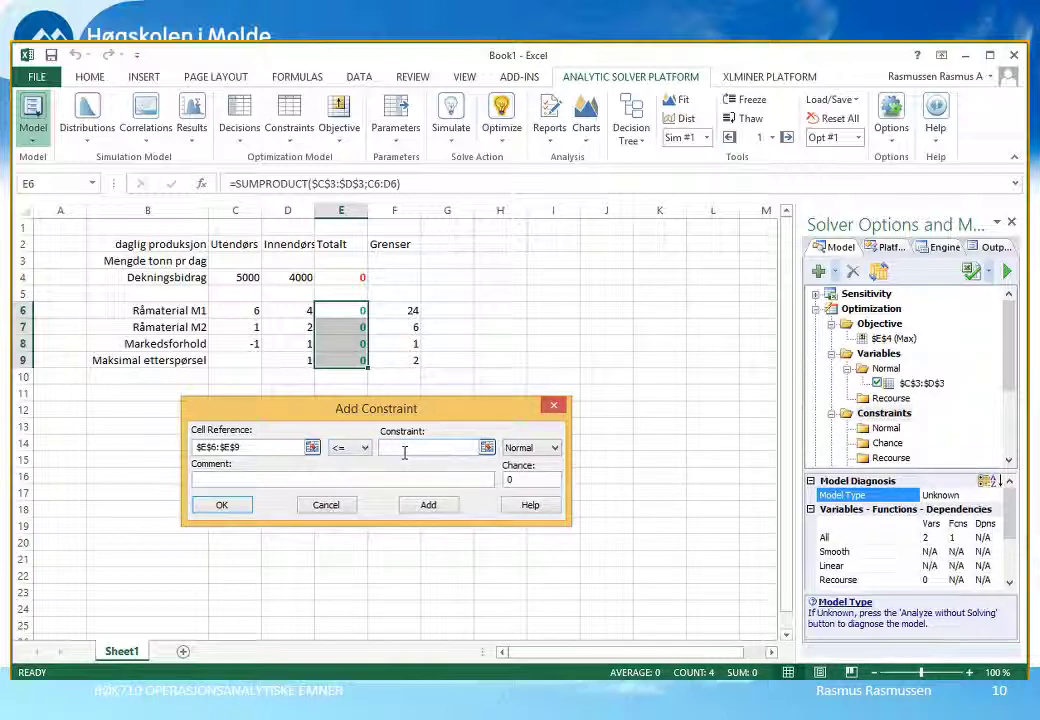
left_click(403, 453)
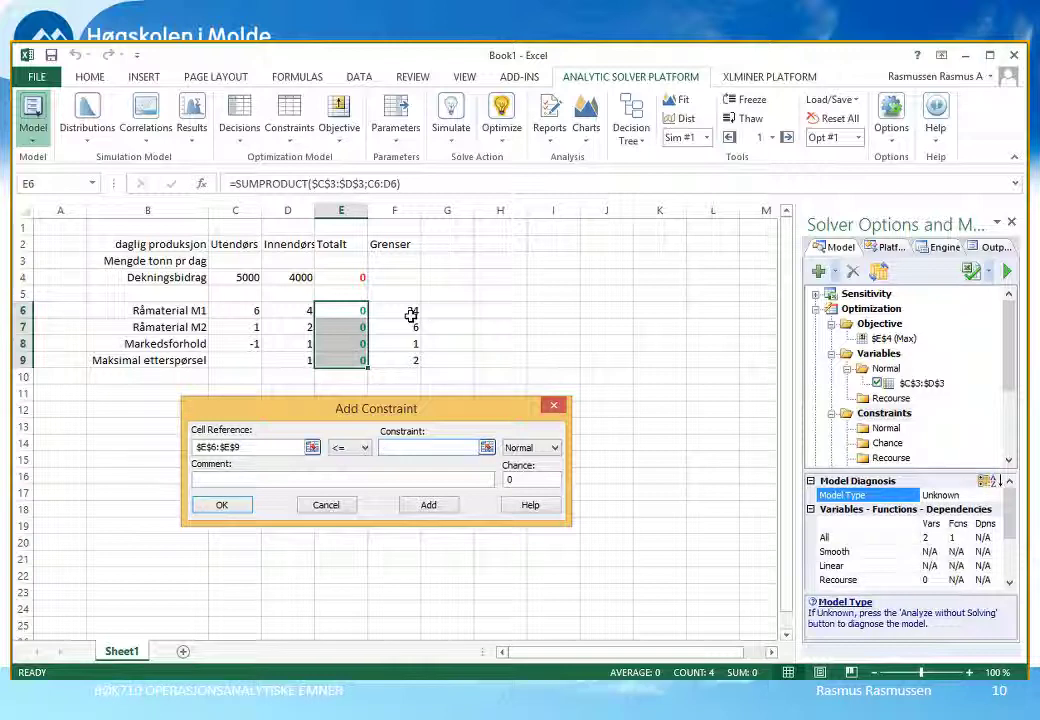
left_click_drag(411, 315, 410, 364)
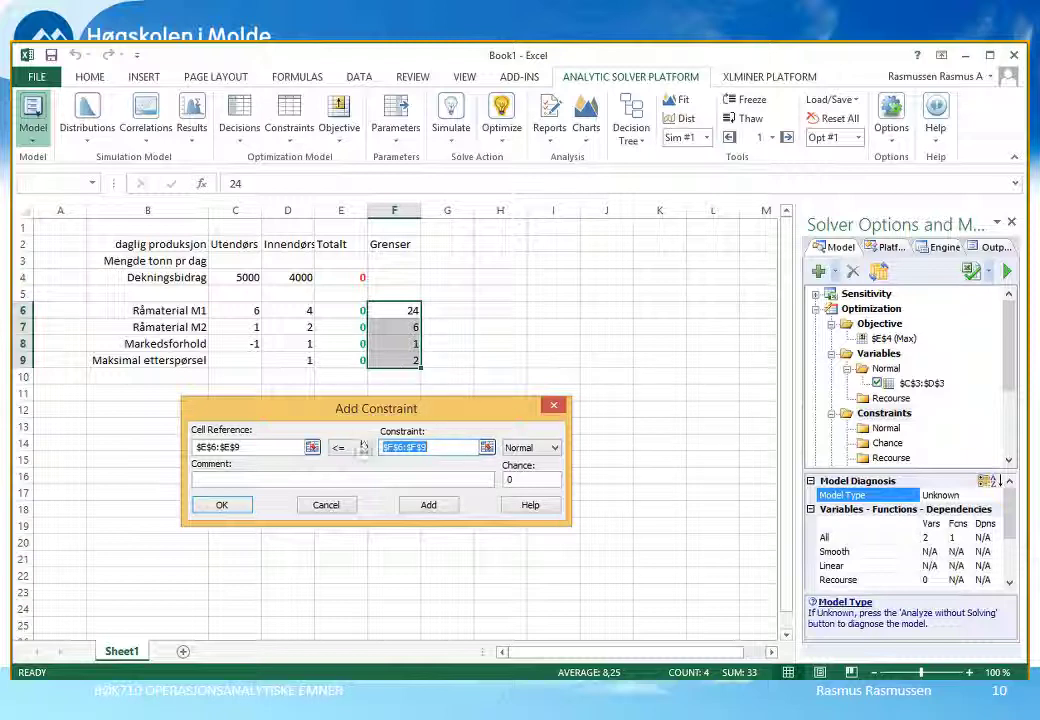
left_click(224, 506)
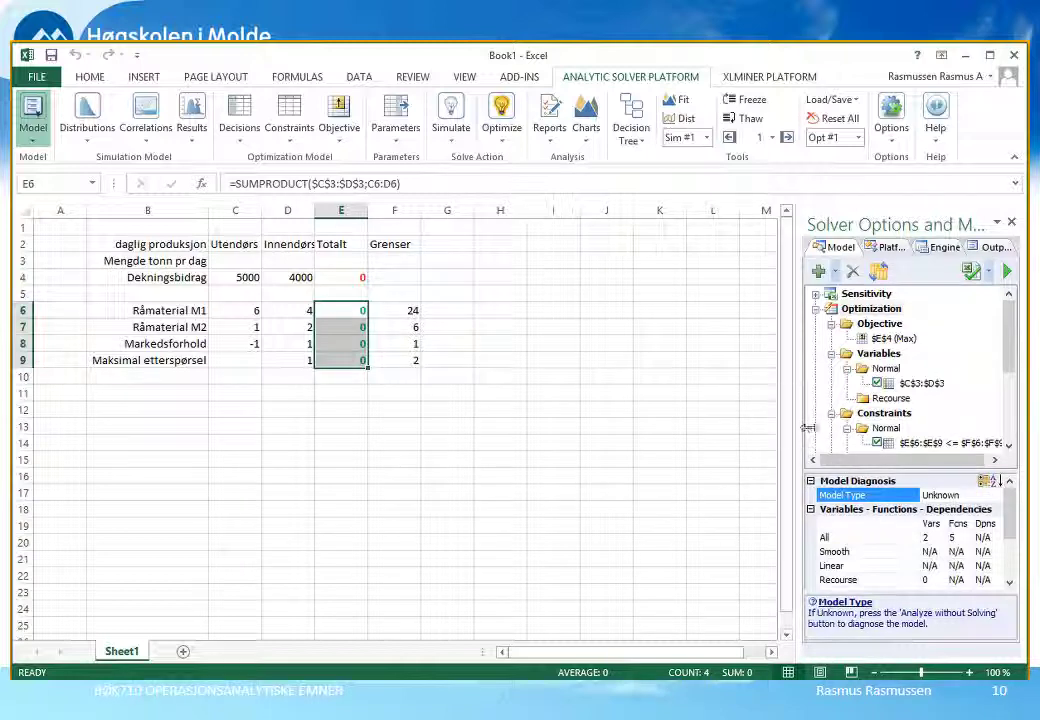
left_click_drag(801, 433, 757, 436)
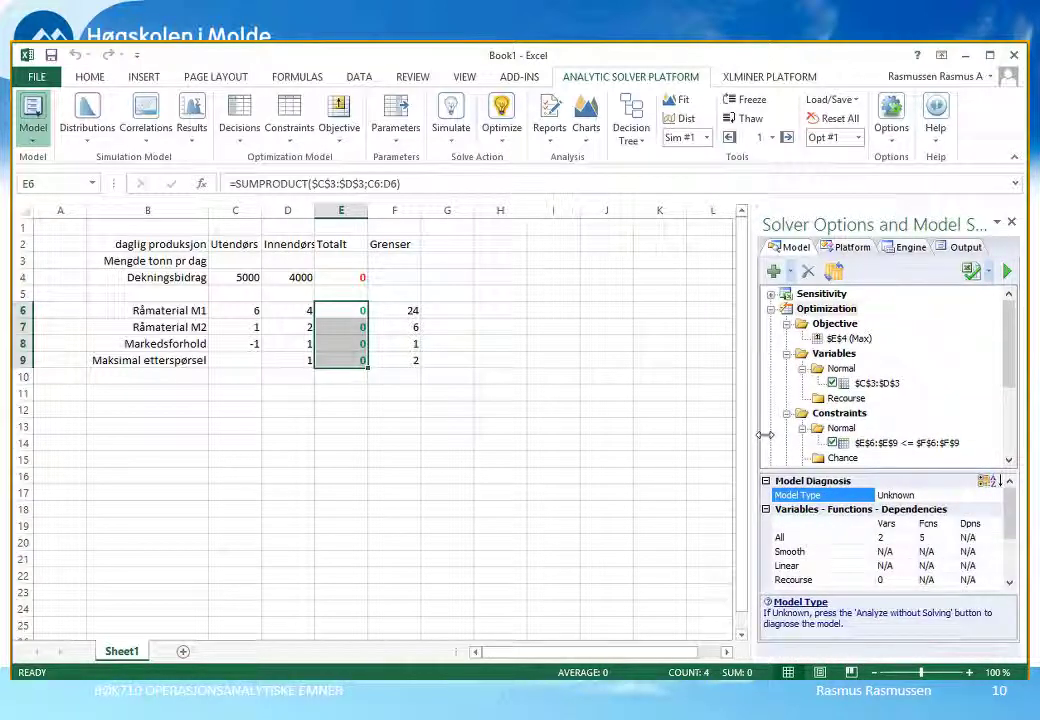
left_click(879, 450)
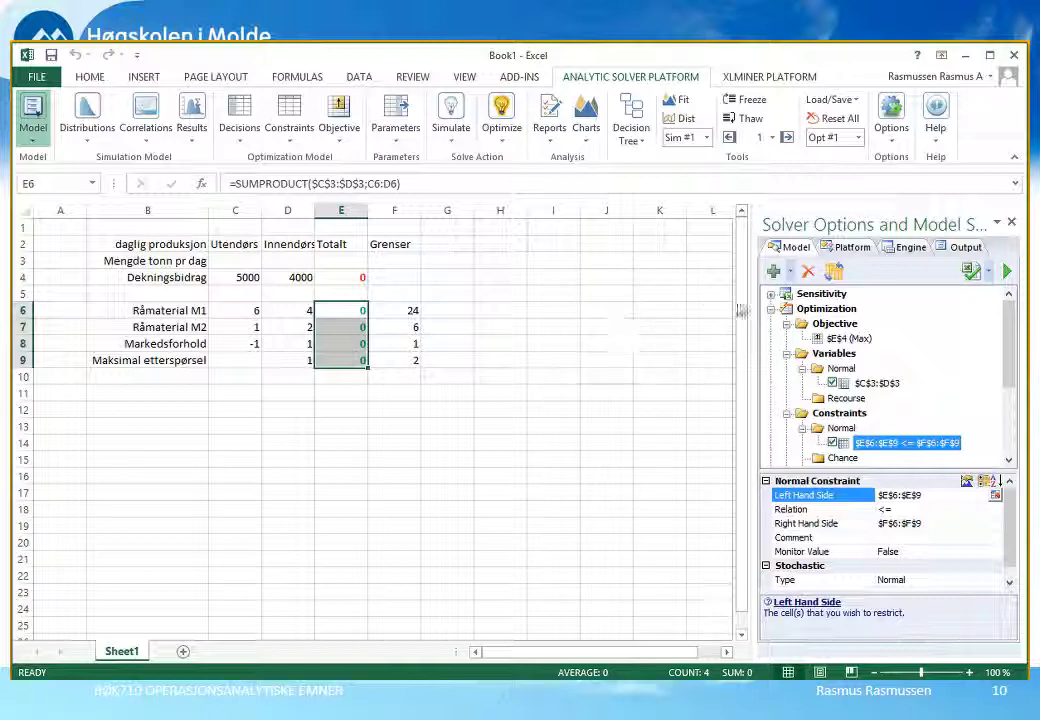
Choose the Standard LP/Quadratic Engine as the solver engine for the optimization model.
left_click(912, 248)
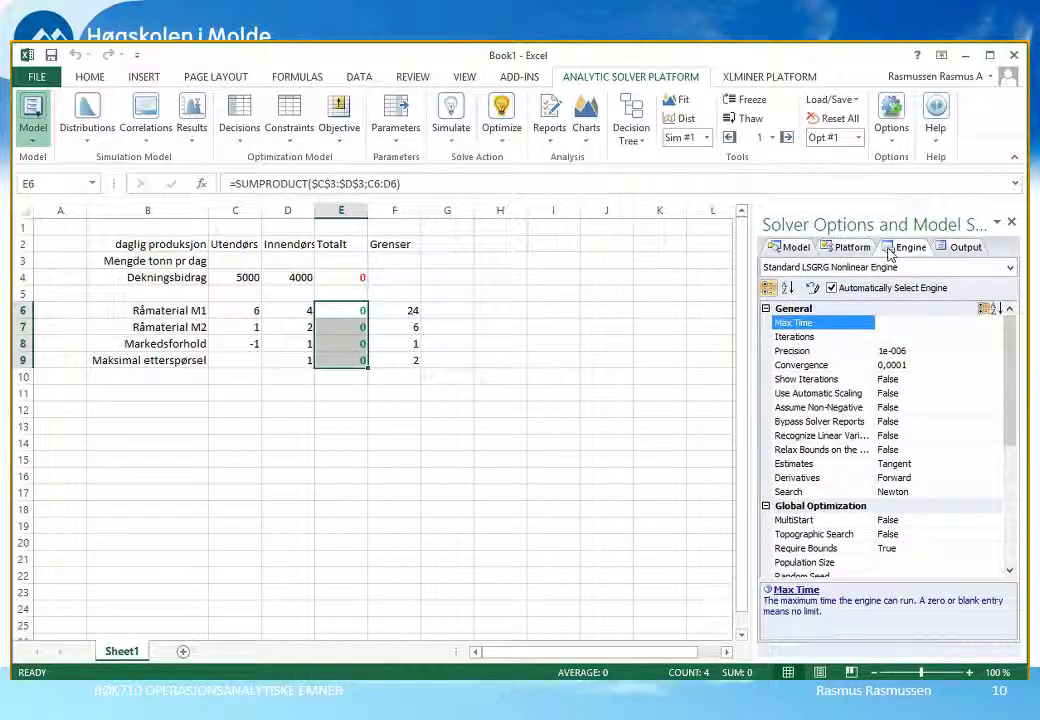
left_click(1011, 270)
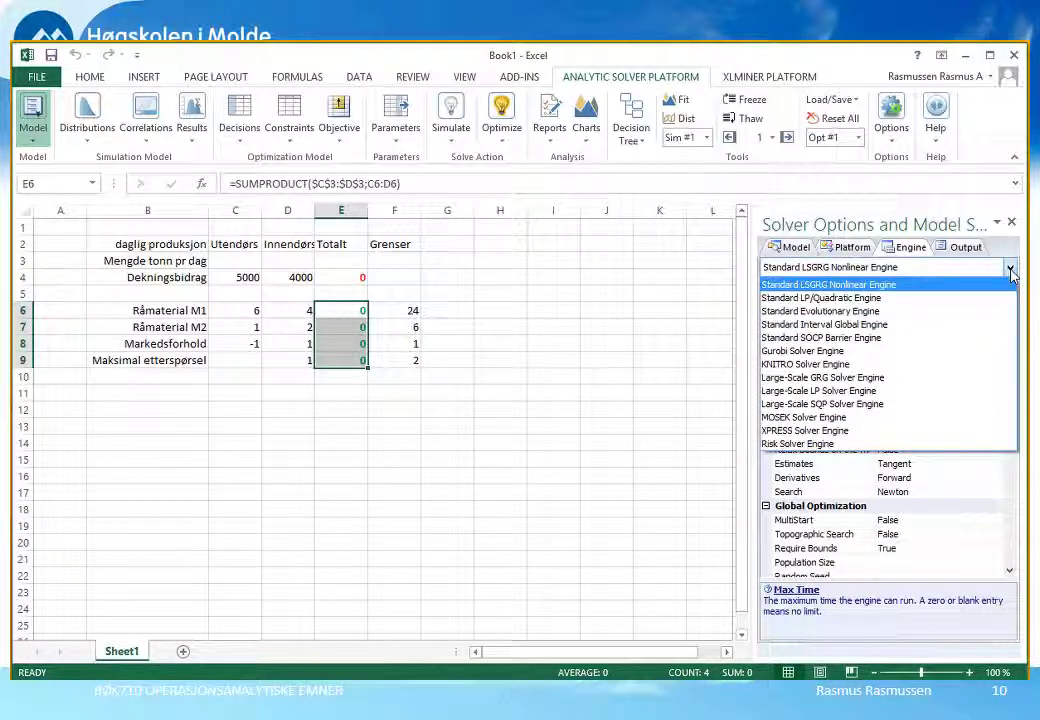
left_click(830, 299)
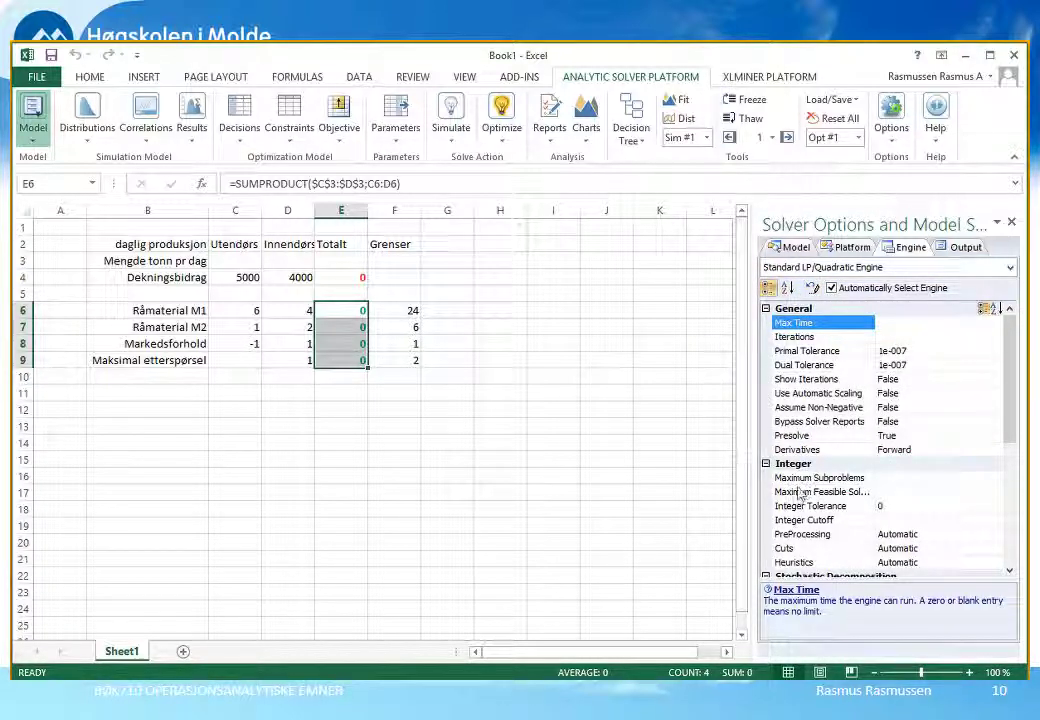
Set the engine's Assume Non-Negative option to True so the decision variables get a lower bound of zero.
left_click(805, 407)
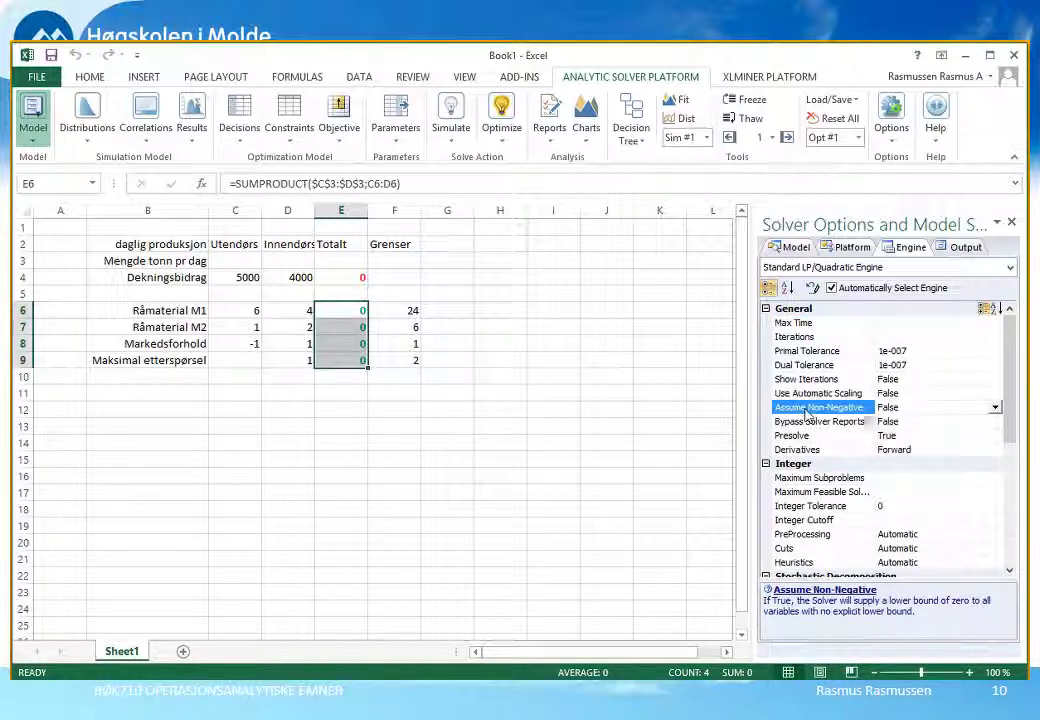
left_click(996, 409)
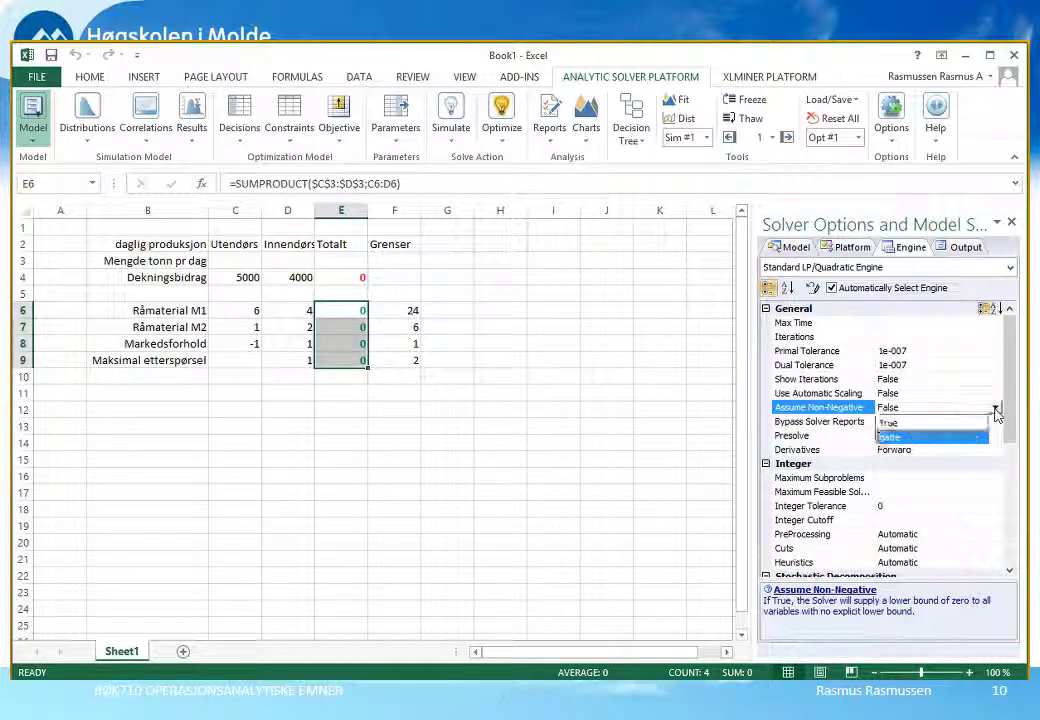
left_click(921, 425)
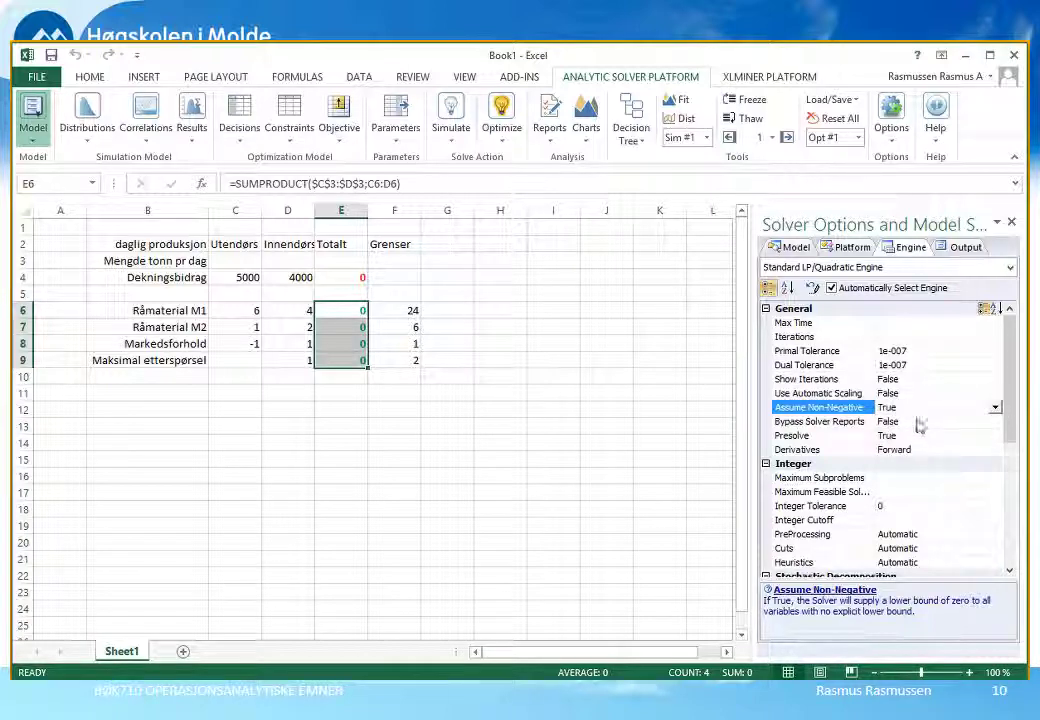
left_click(915, 412)
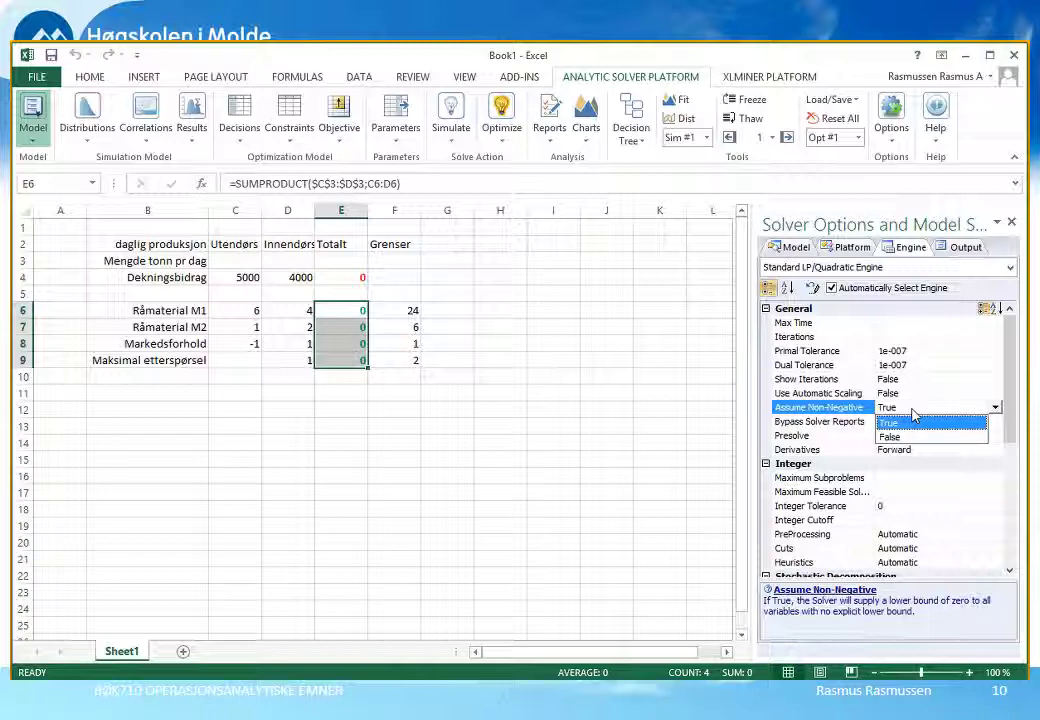
left_click(913, 412)
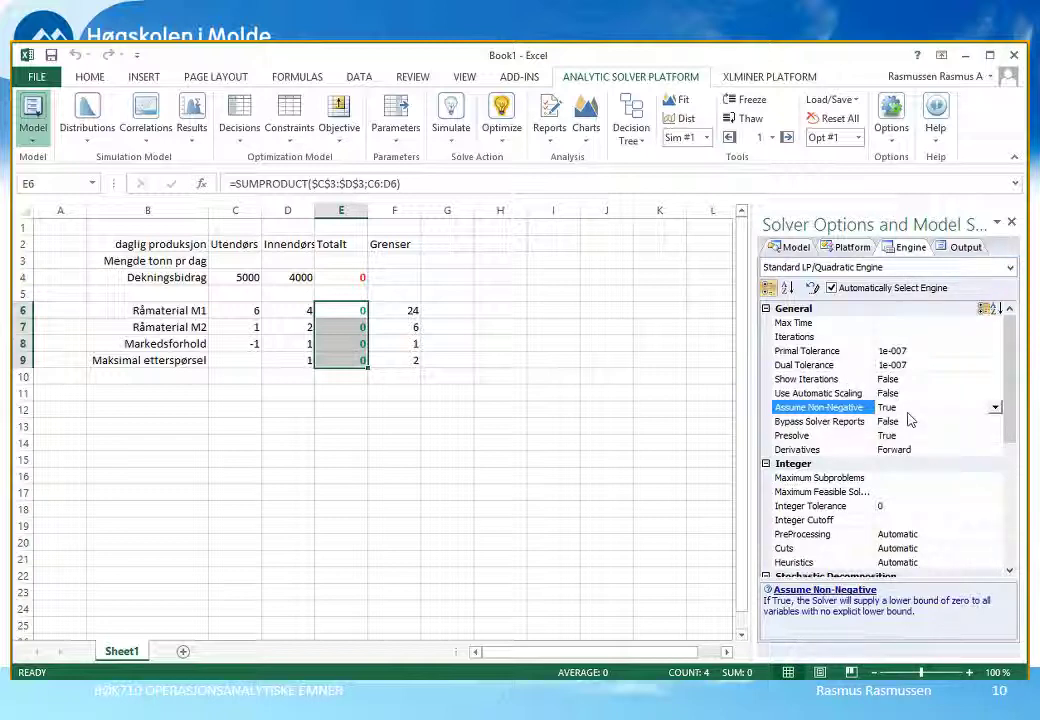
Return to the model overview and solve the optimization model.
left_click(797, 249)
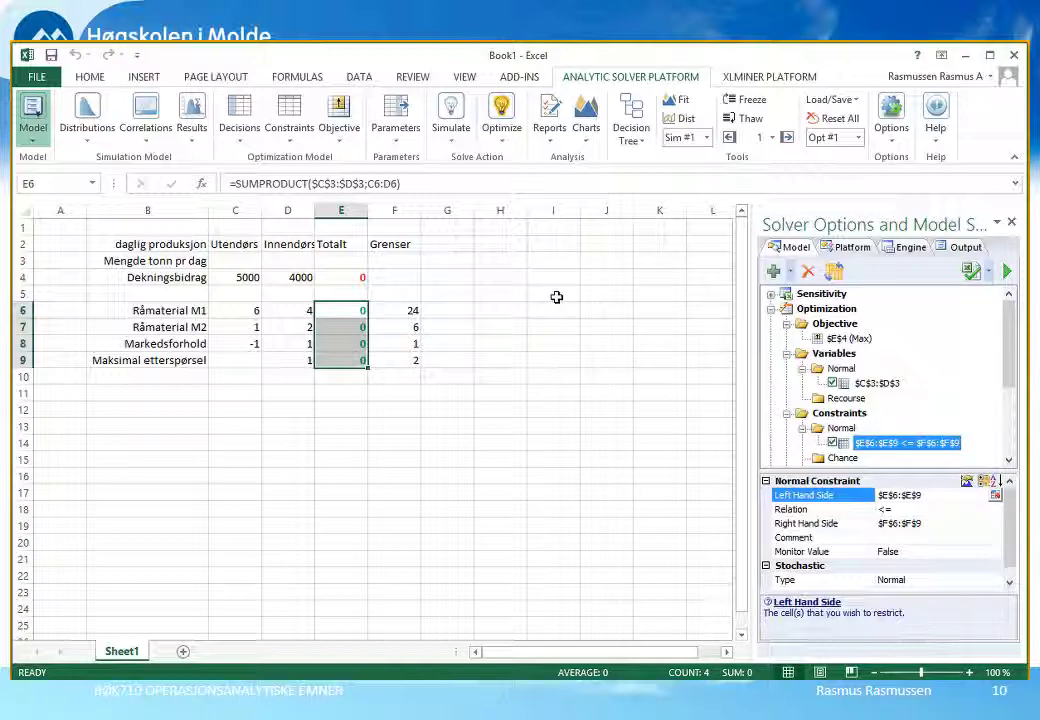
left_click(1007, 276)
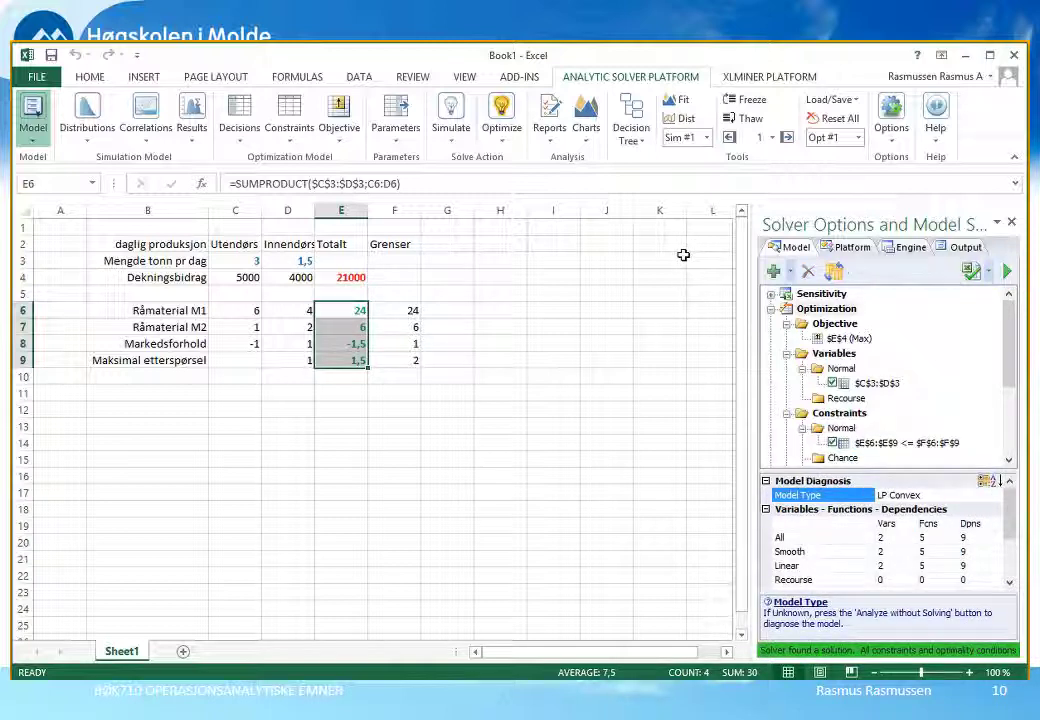
Examine the solved daily quantities in C3:D3, the total contribution in E4, and the totals E6:E9 against the limits F6:F9.
left_click(250, 260)
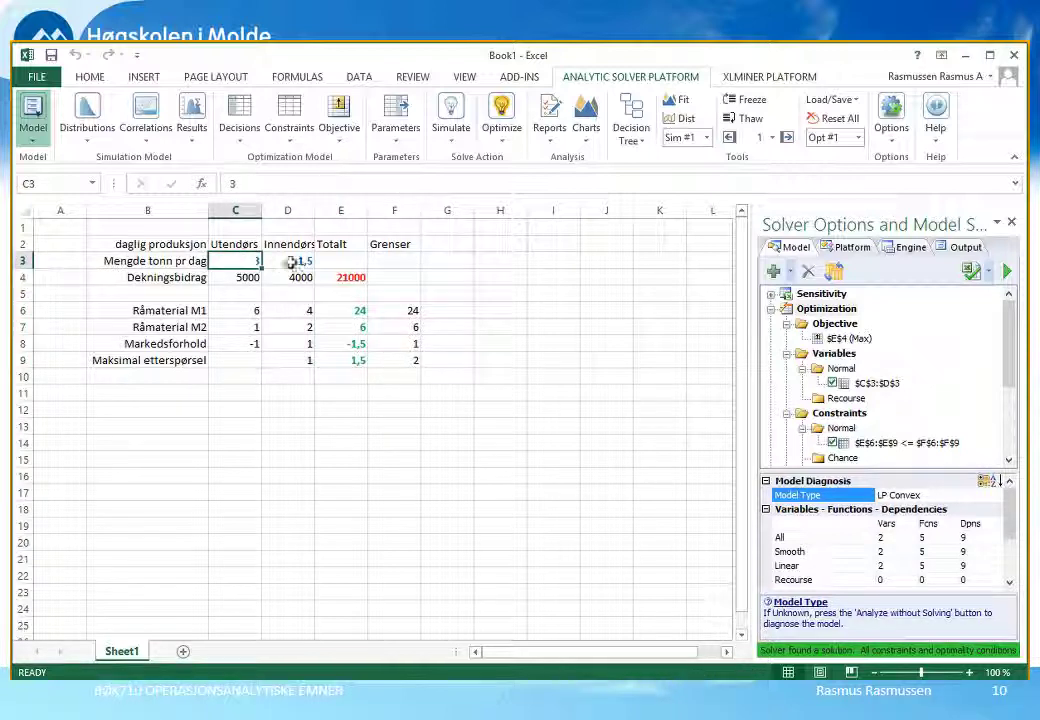
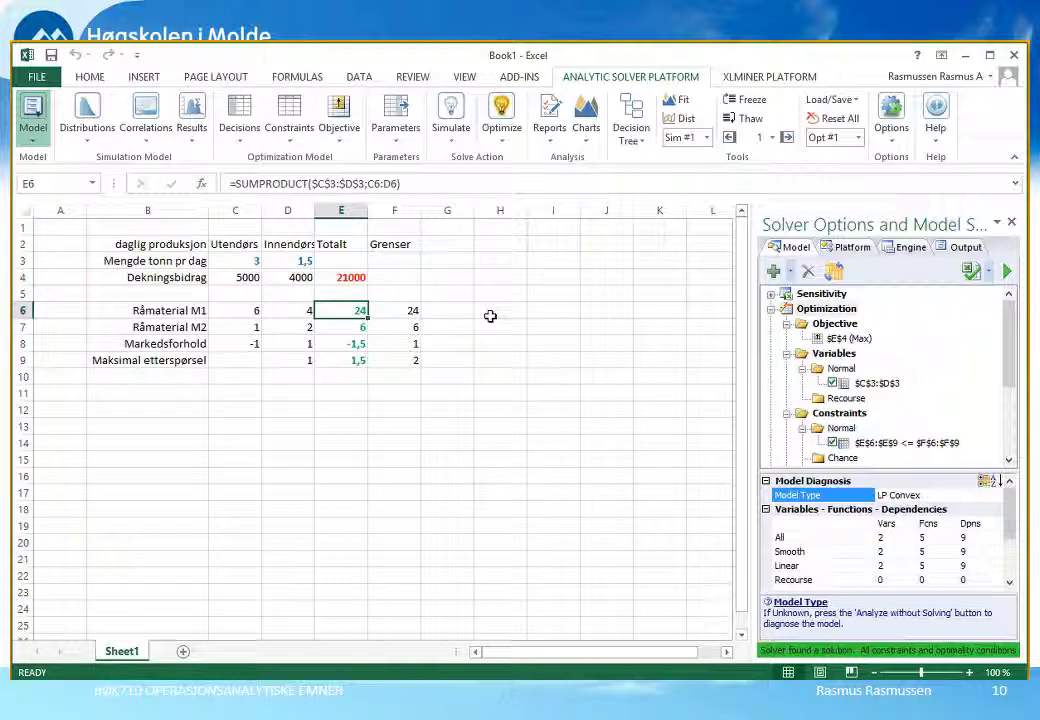
left_click(357, 327)
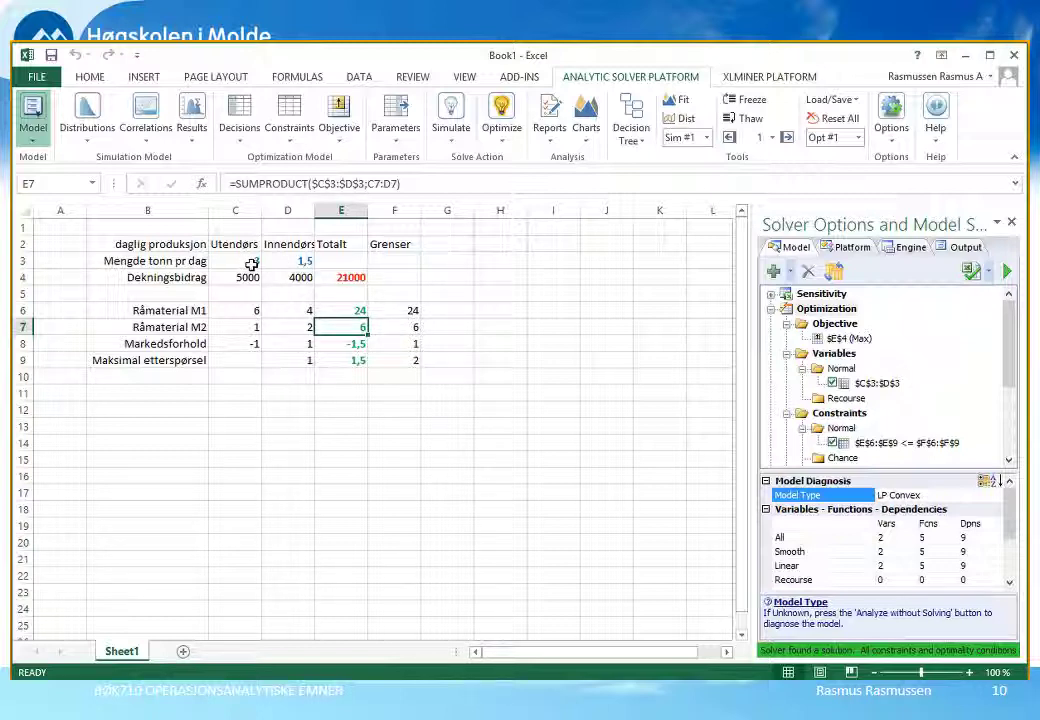
left_click(356, 364)
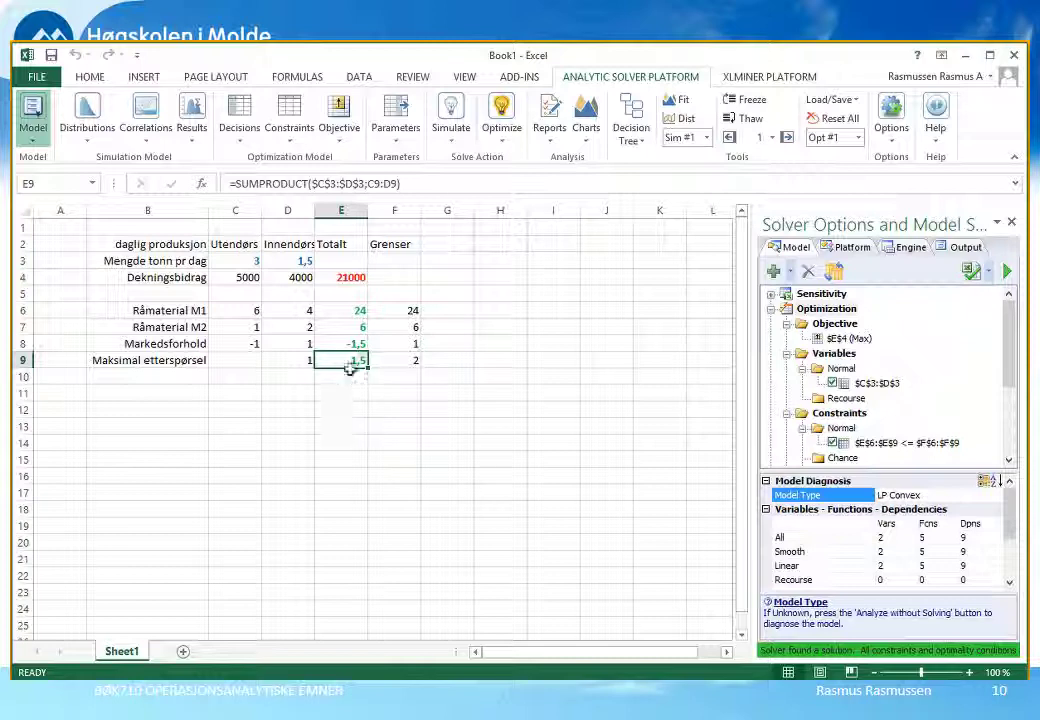
left_click(403, 366)
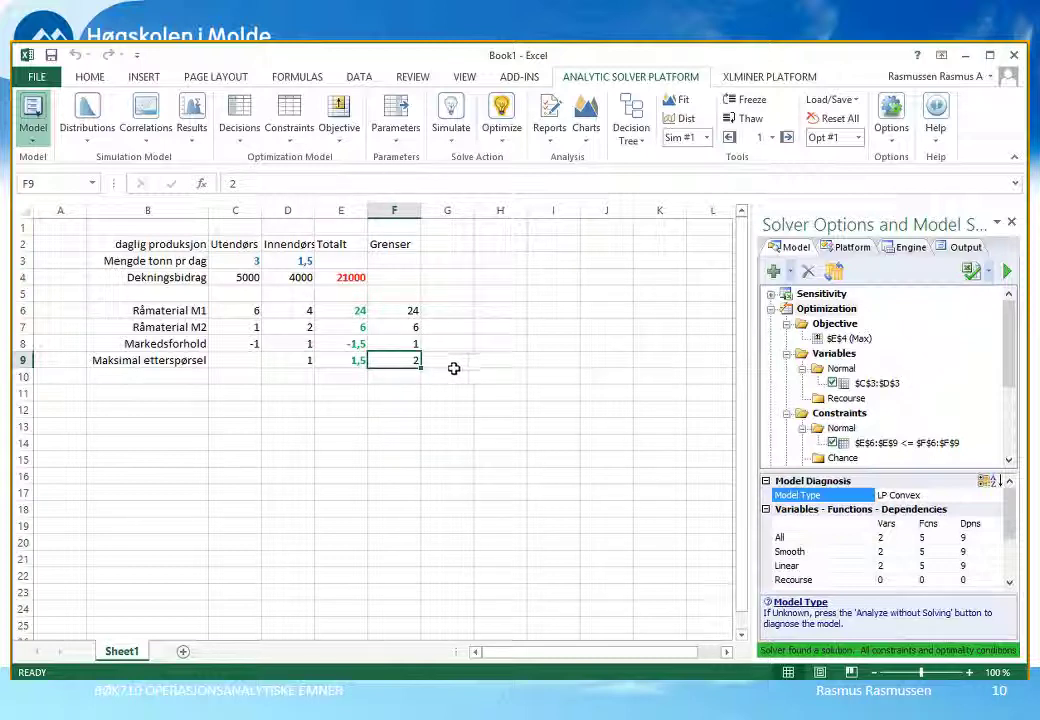
left_click(345, 364)
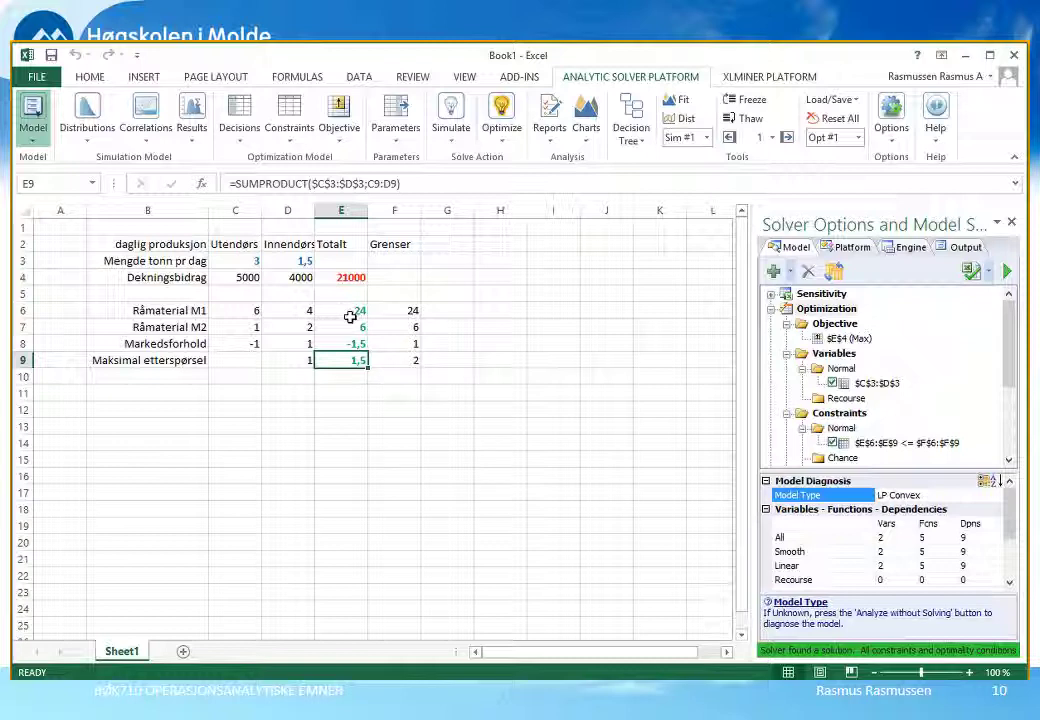
left_click(258, 262)
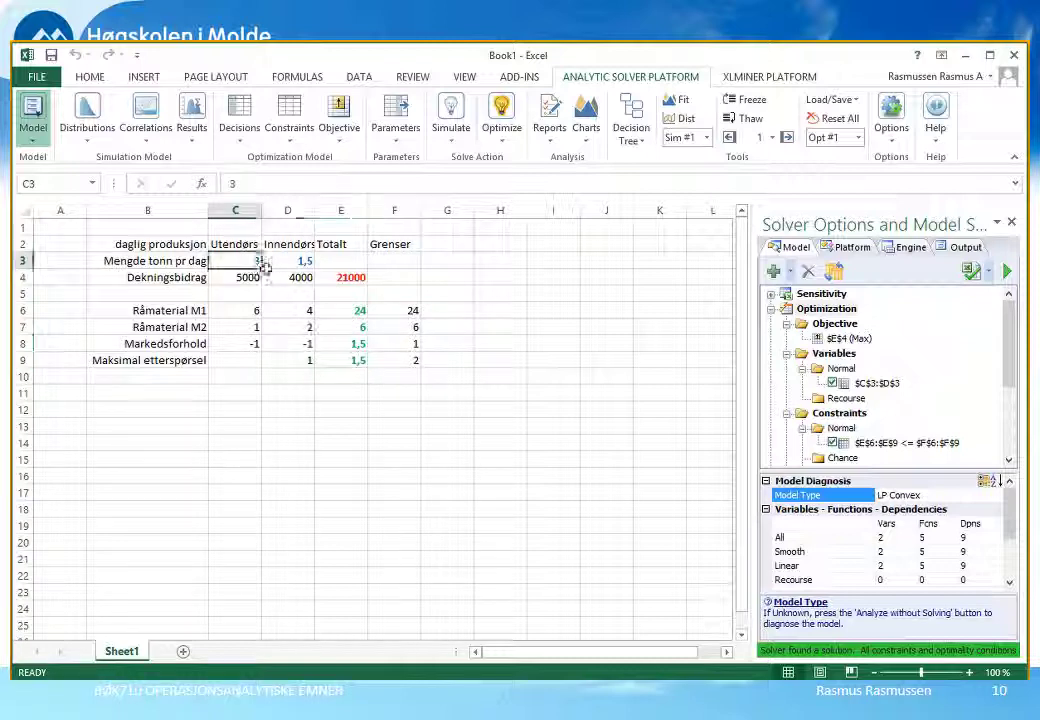
left_click_drag(263, 267, 289, 265)
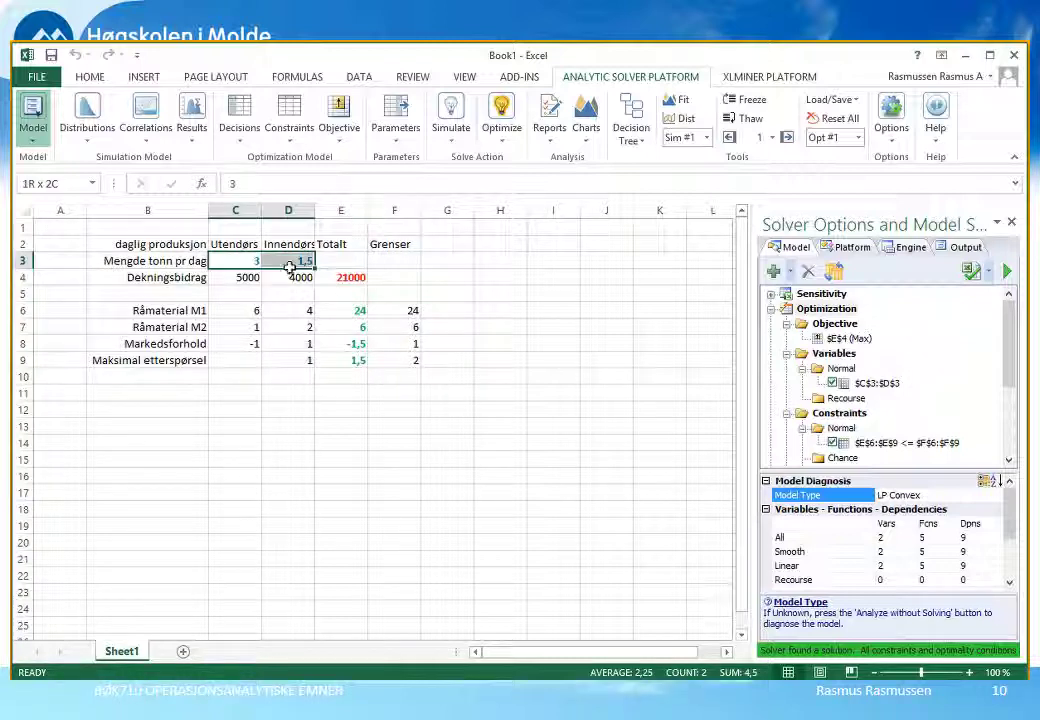
left_click(353, 281)
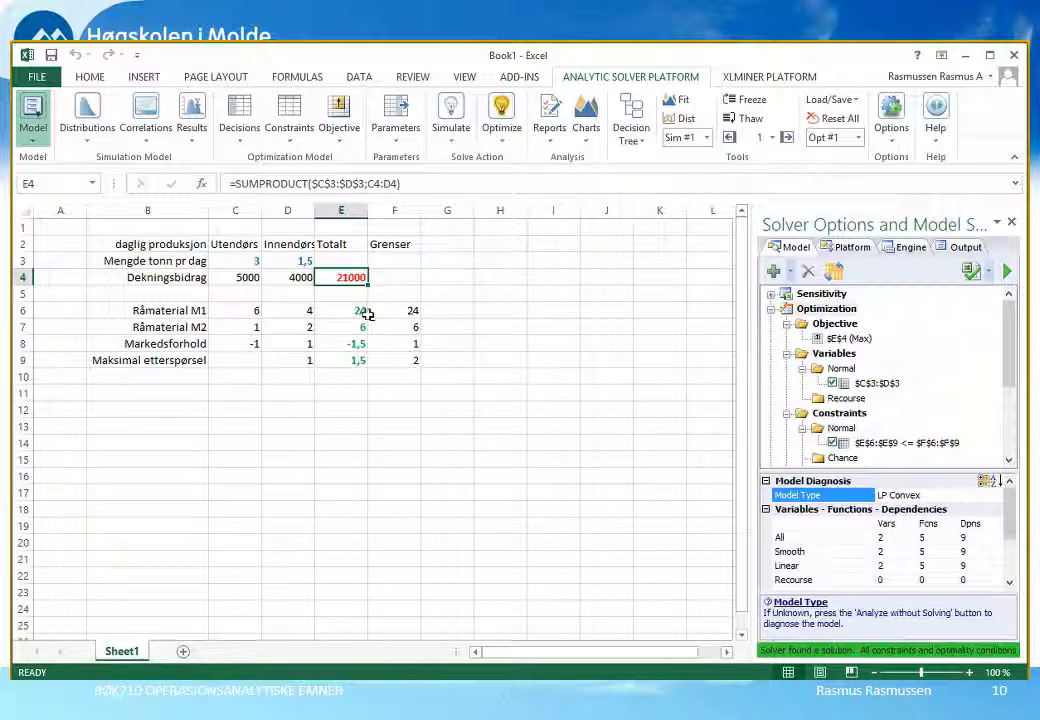
left_click_drag(358, 314, 354, 363)
left_click_drag(417, 313, 413, 358)
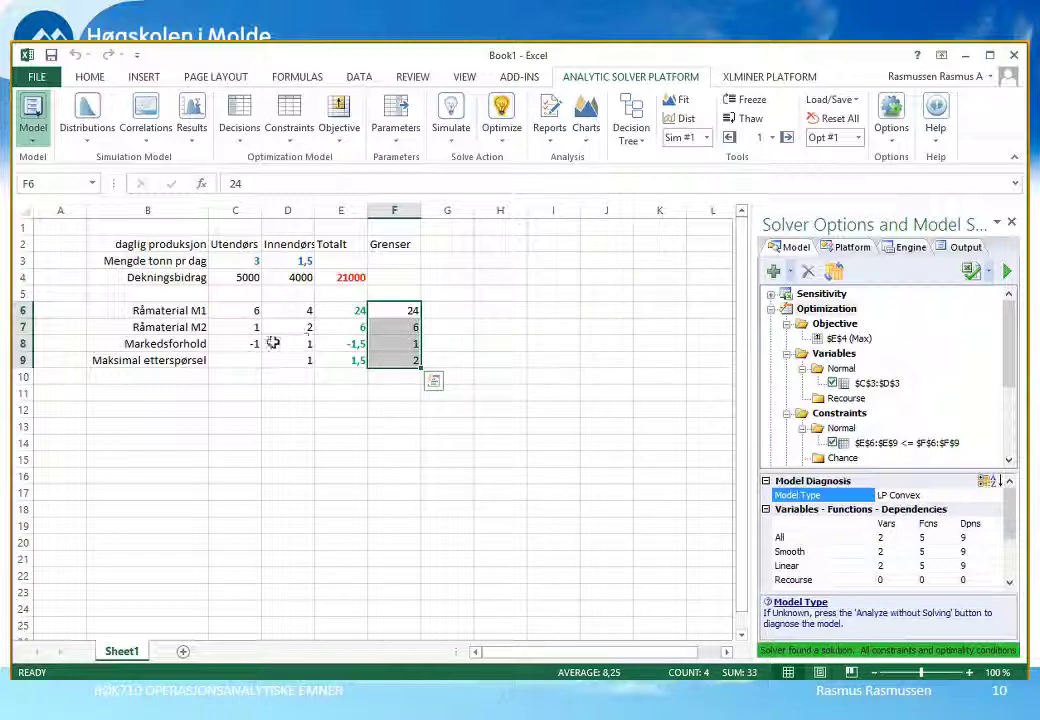
left_click(346, 281)
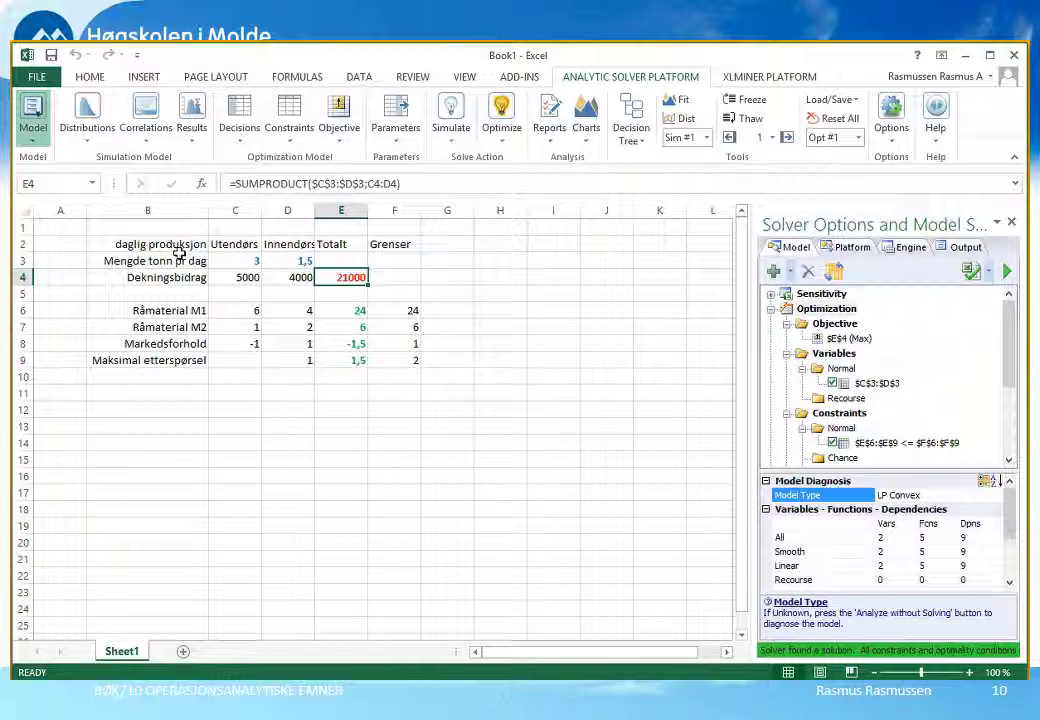
left_click(179, 249)
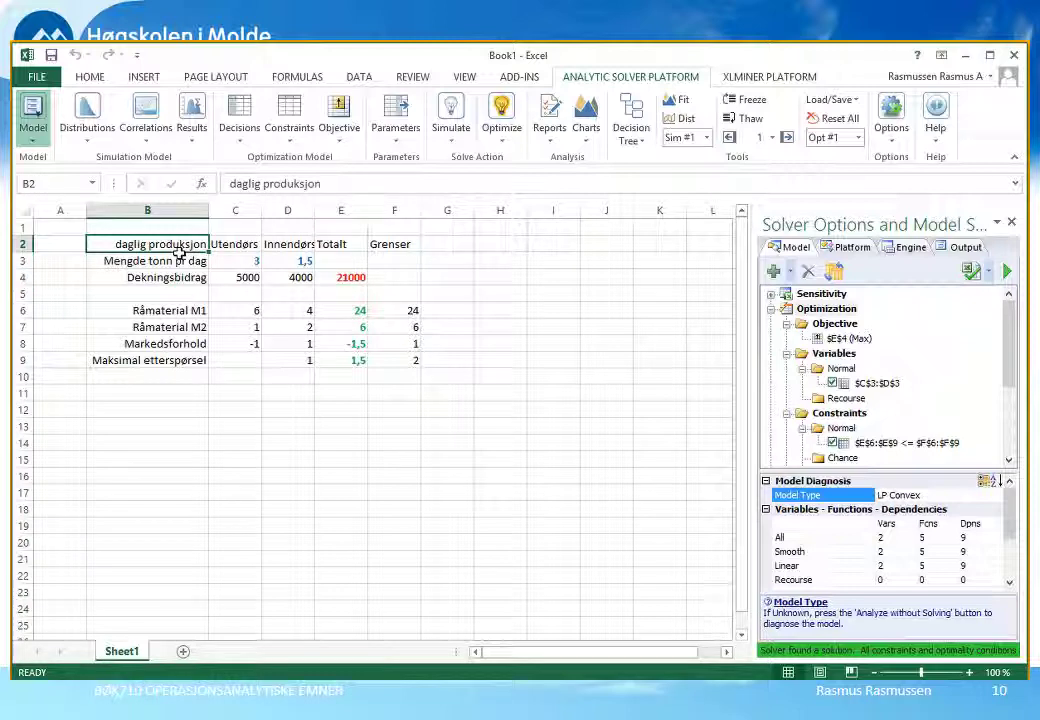